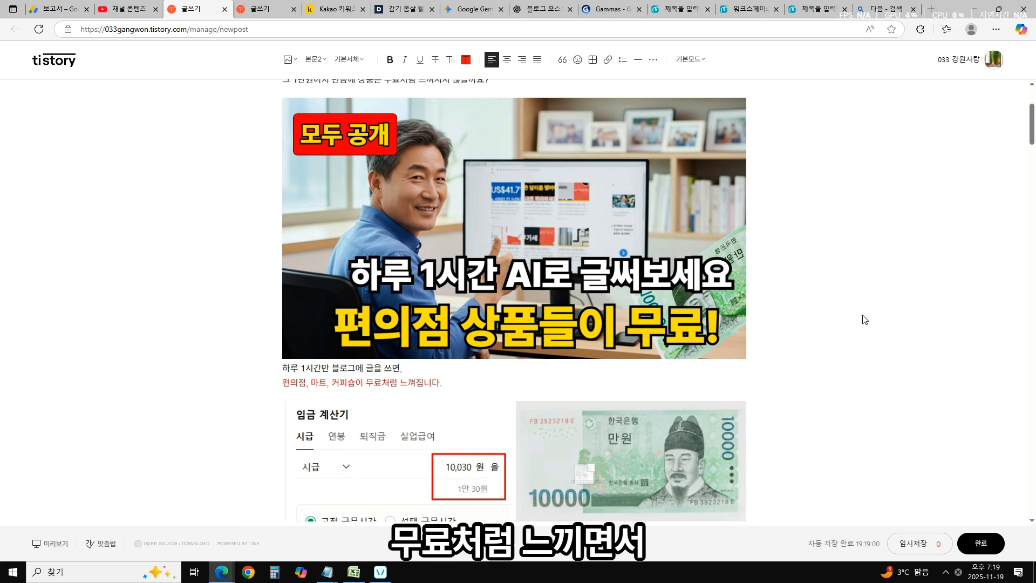
- Review the draft post's introduction, from the thumbnail and earnings images to the ramen, beer and stock price images
scroll(862, 317, down, 5)
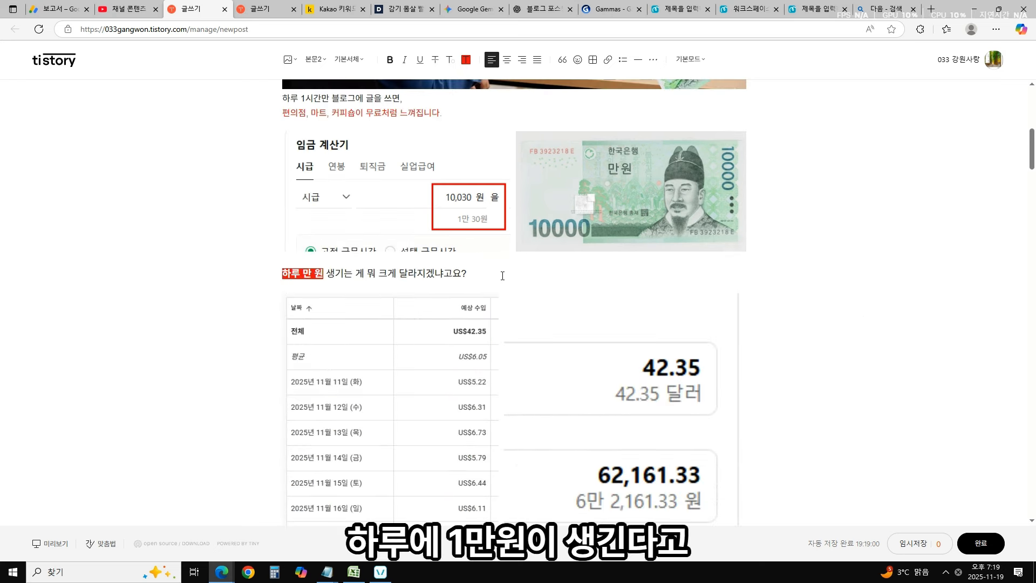
scroll(550, 292, down, 2)
click(551, 291)
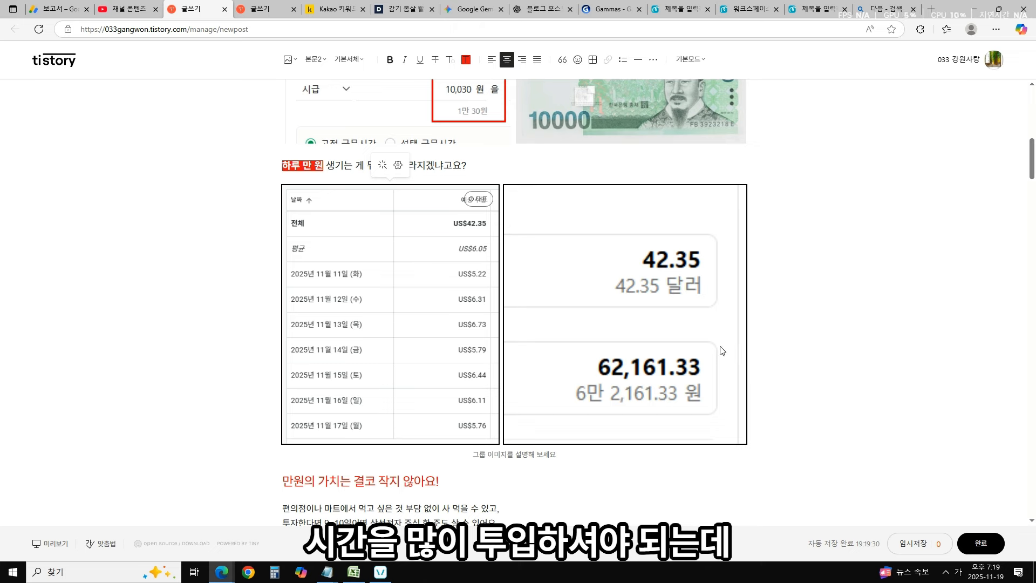
drag(283, 166, 429, 165)
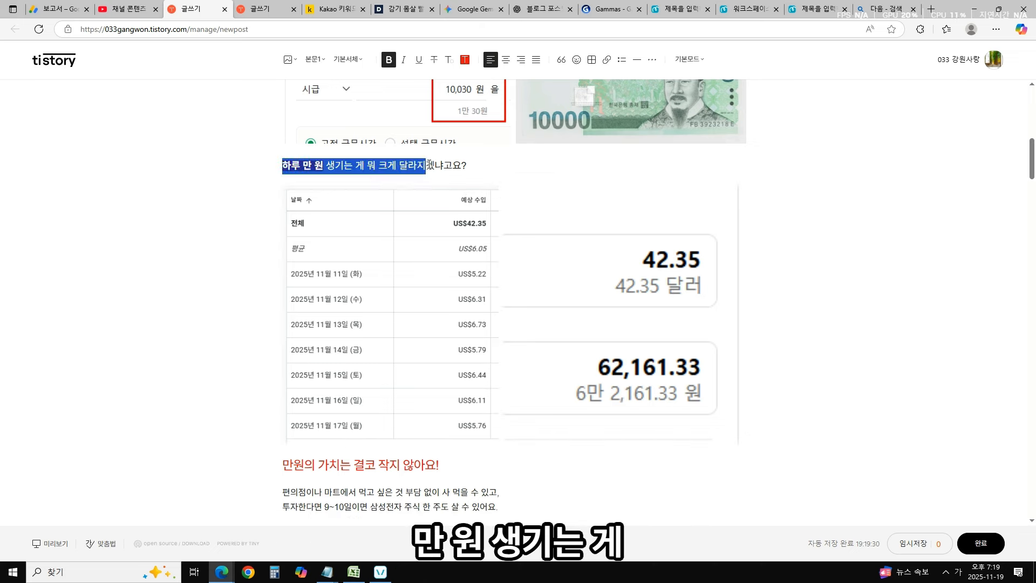
click(429, 165)
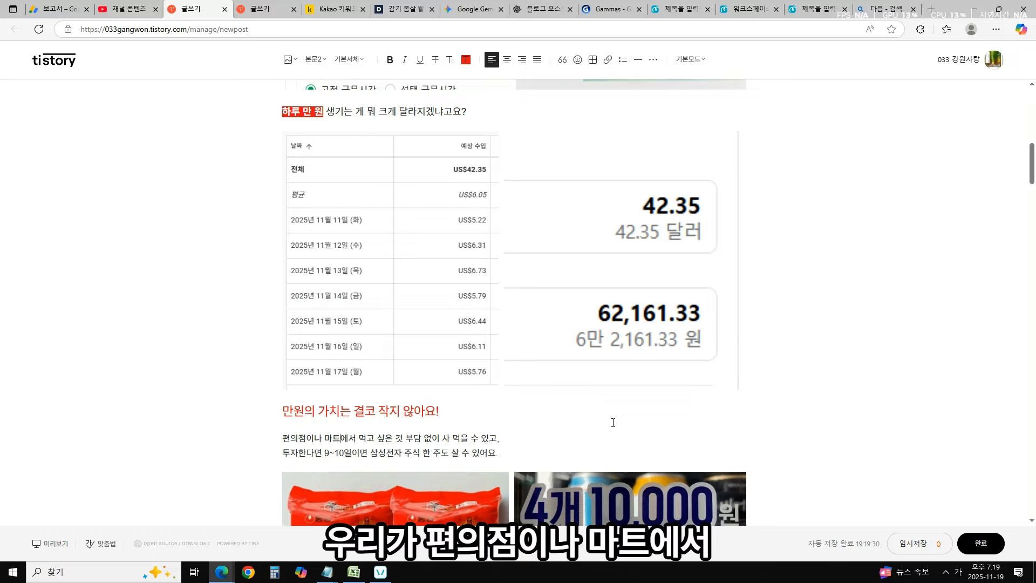
scroll(604, 429, down, 3)
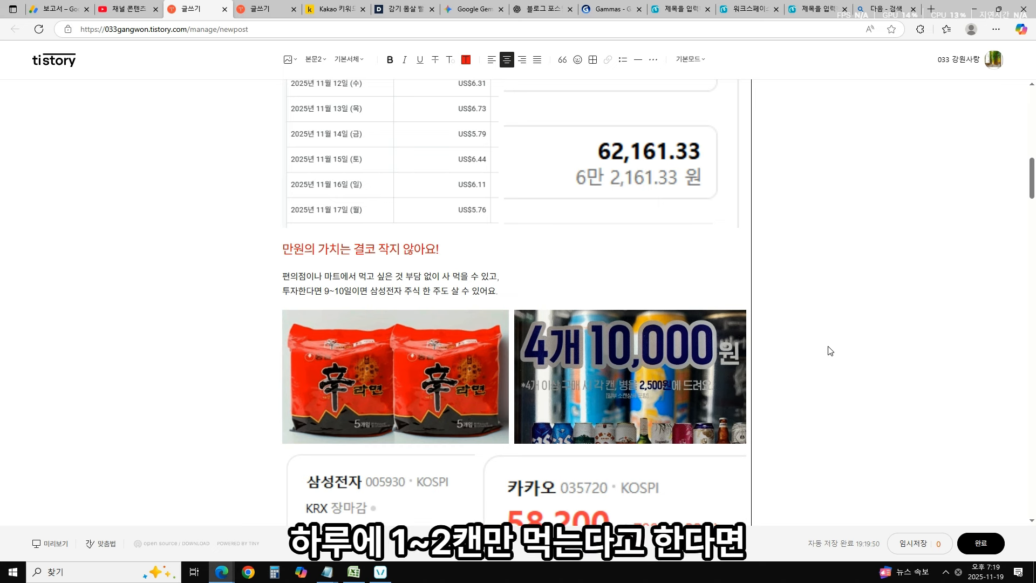
scroll(789, 371, down, 1)
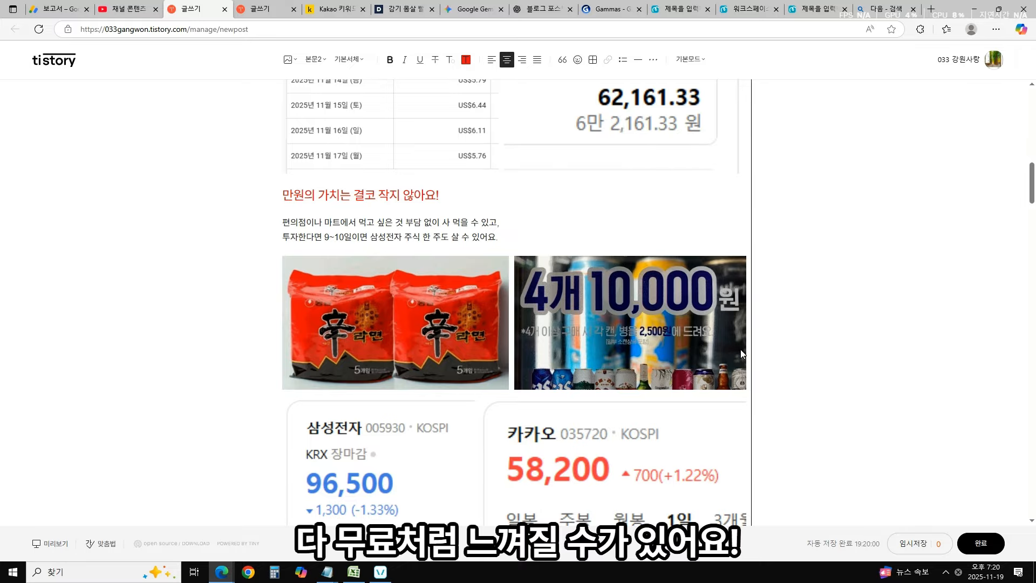
scroll(754, 355, down, 1)
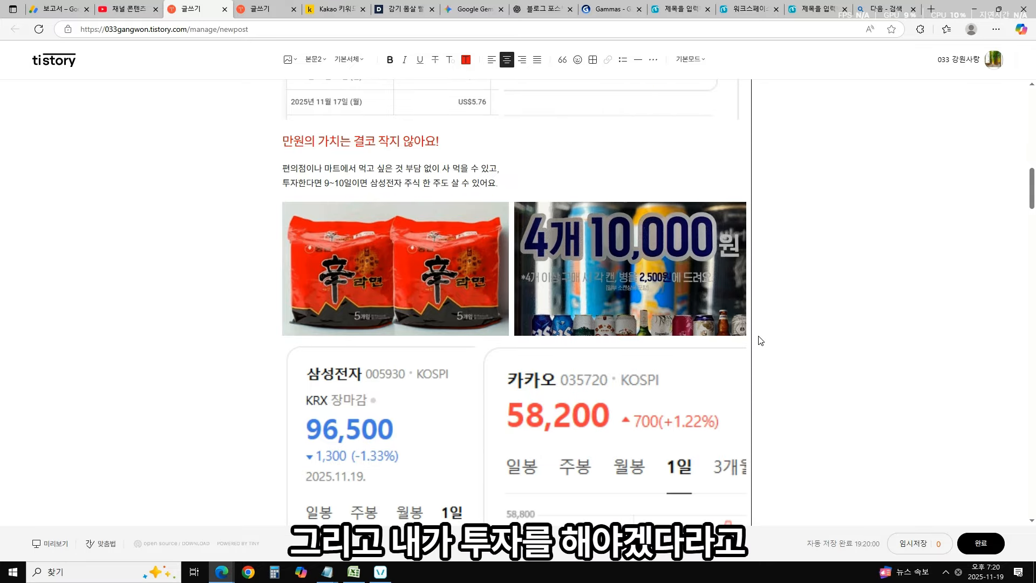
scroll(792, 345, down, 1)
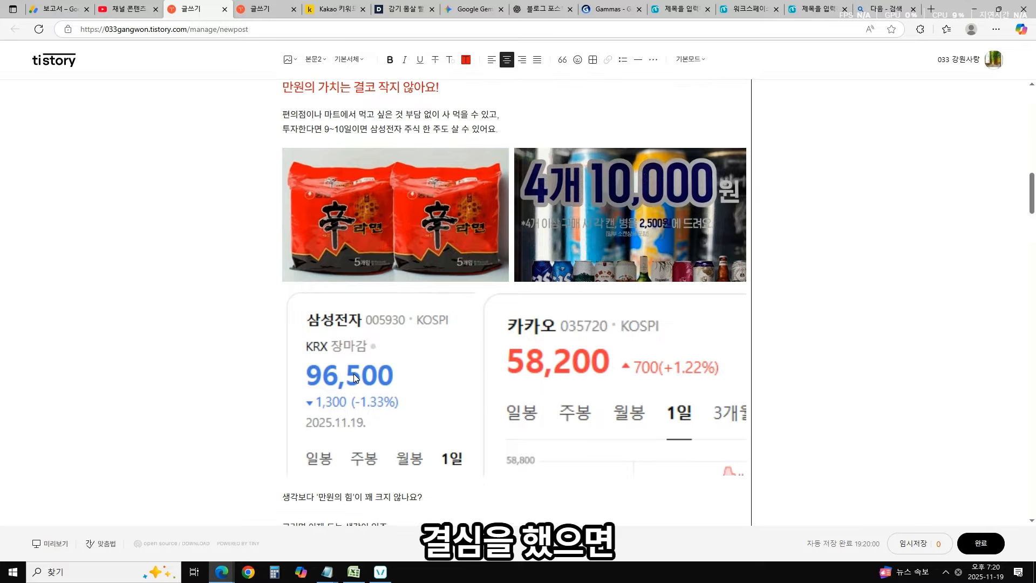
click(398, 379)
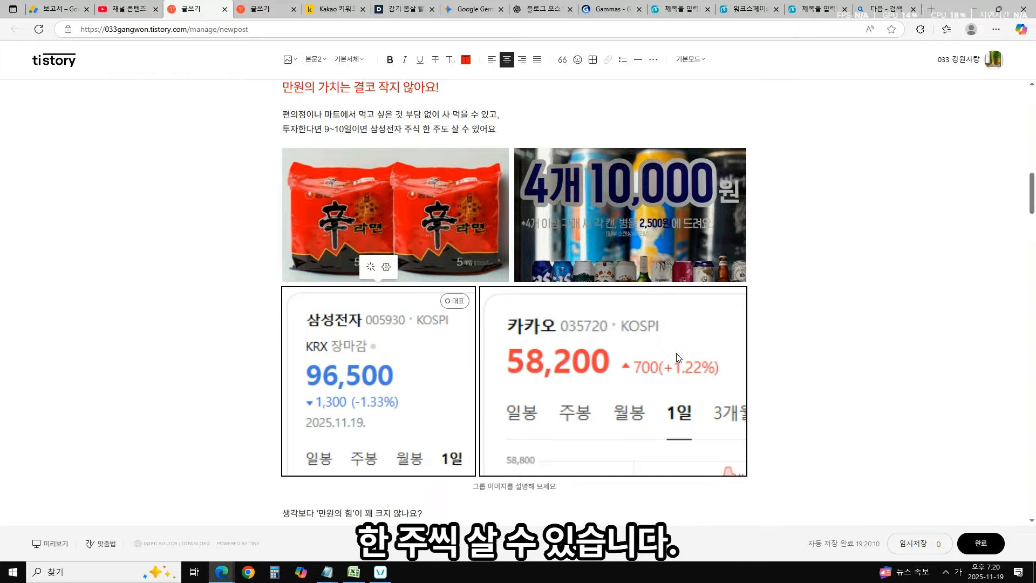
scroll(804, 362, down, 1)
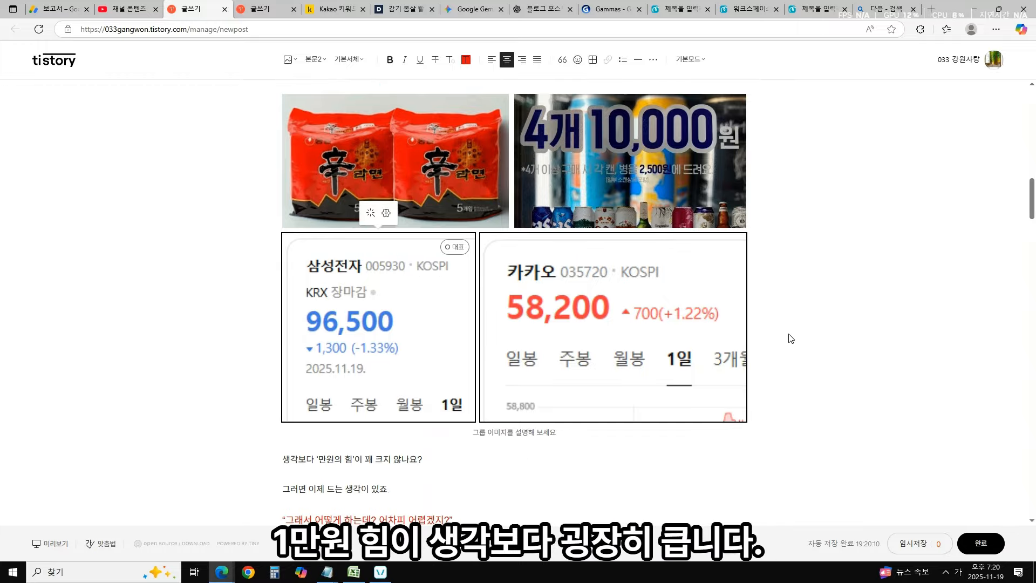
scroll(806, 334, down, 1)
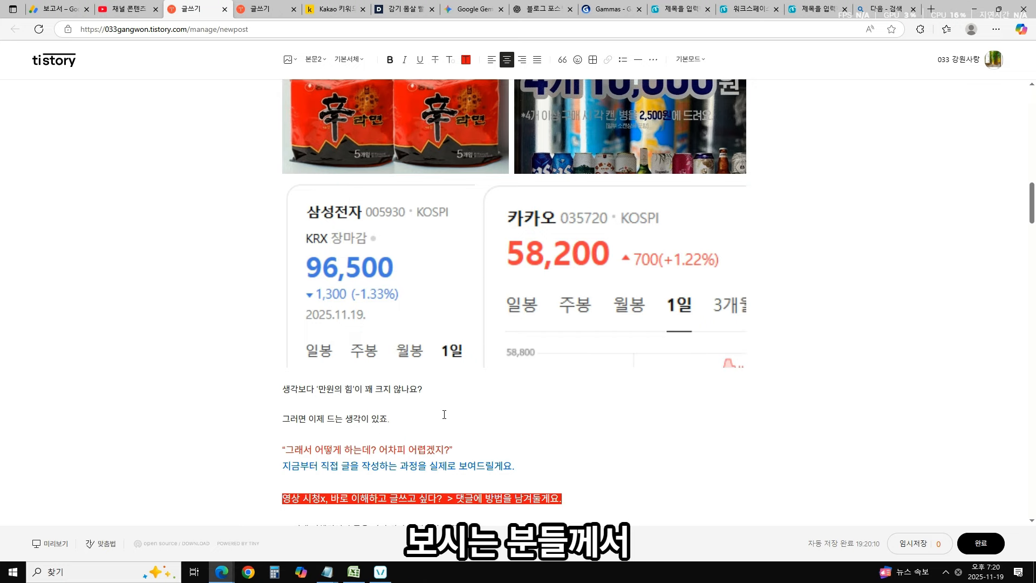
- Read the text below the stock images, including the highlighted line about leaving the method in the comments
drag(402, 419, 278, 417)
click(432, 434)
drag(470, 447, 456, 428)
click(469, 427)
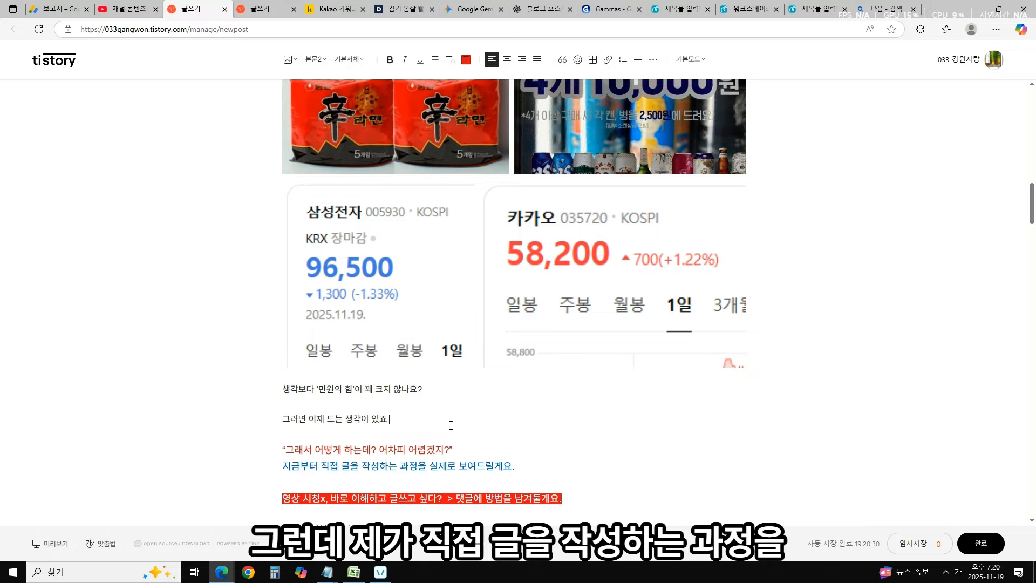
scroll(453, 429, down, 1)
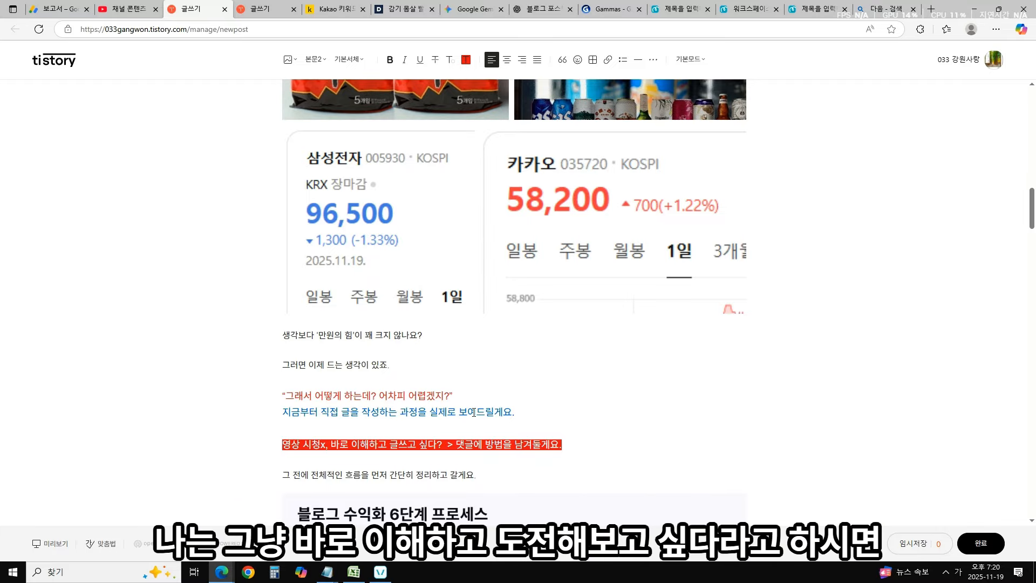
drag(464, 443, 502, 443)
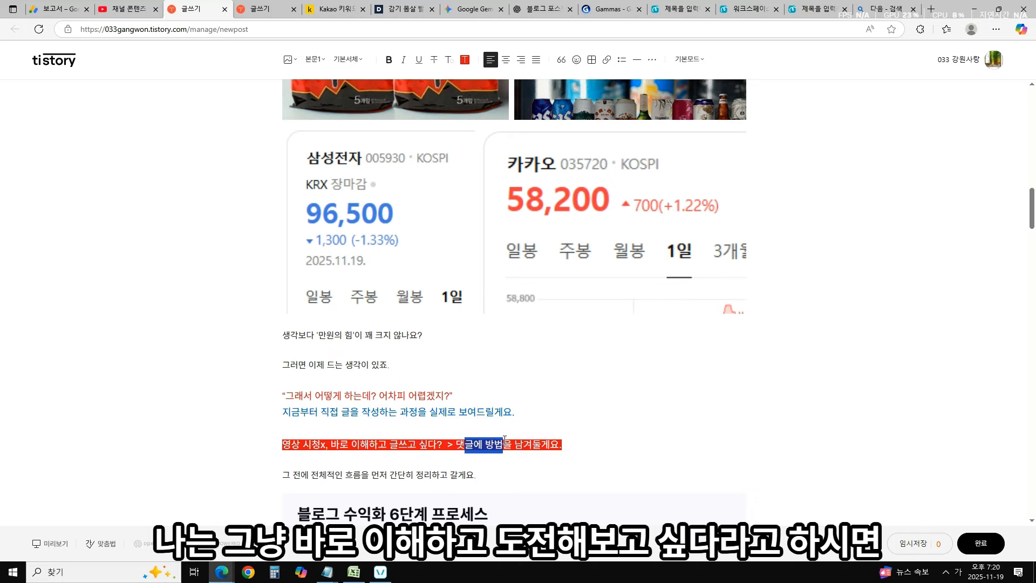
scroll(513, 324, down, 7)
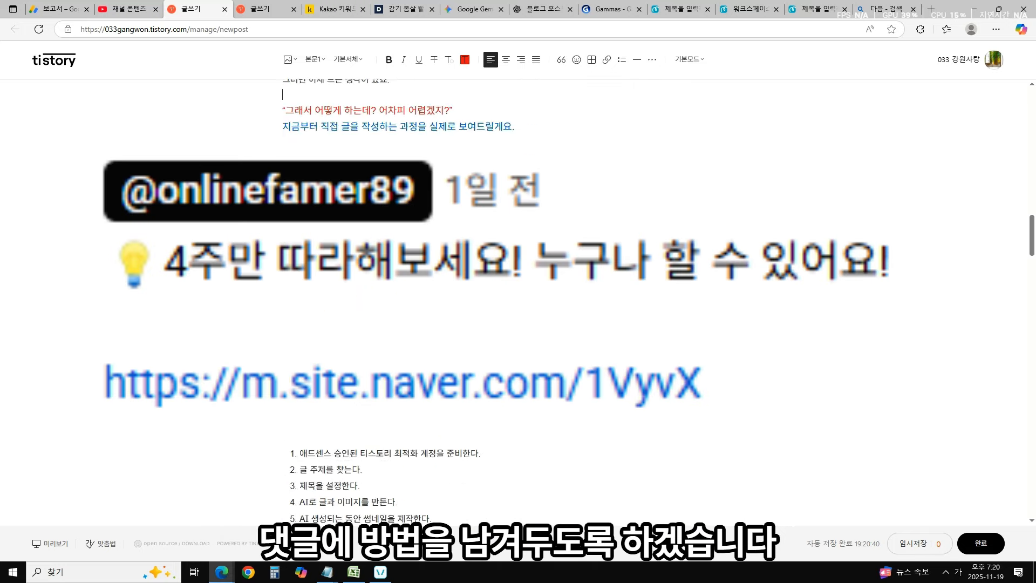
- Examine the numbered list of the six-step blog monetization process, from account preparation to publishing and repeating
drag(372, 445, 298, 361)
click(382, 405)
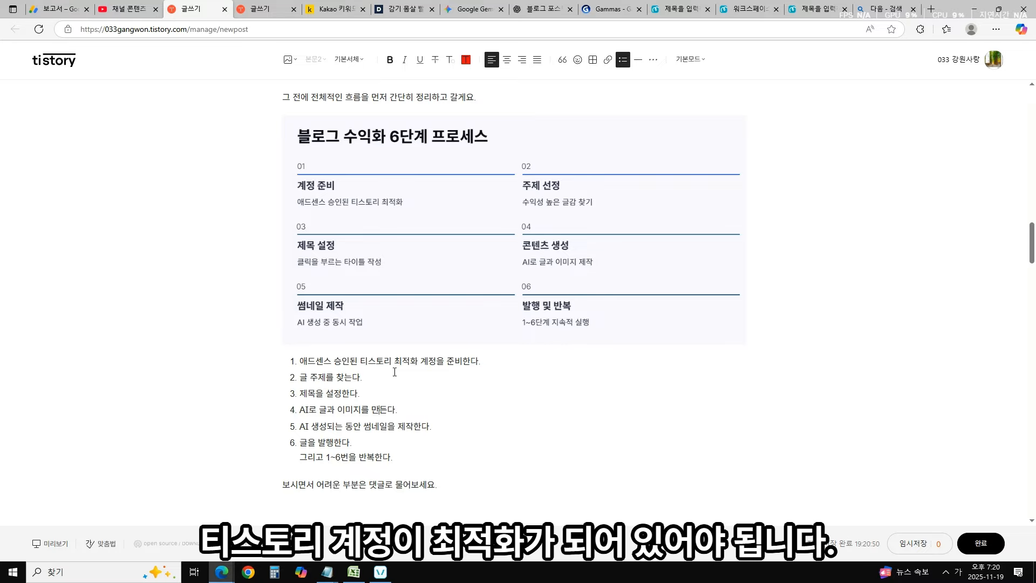
drag(364, 379, 299, 378)
click(388, 397)
drag(362, 393, 300, 393)
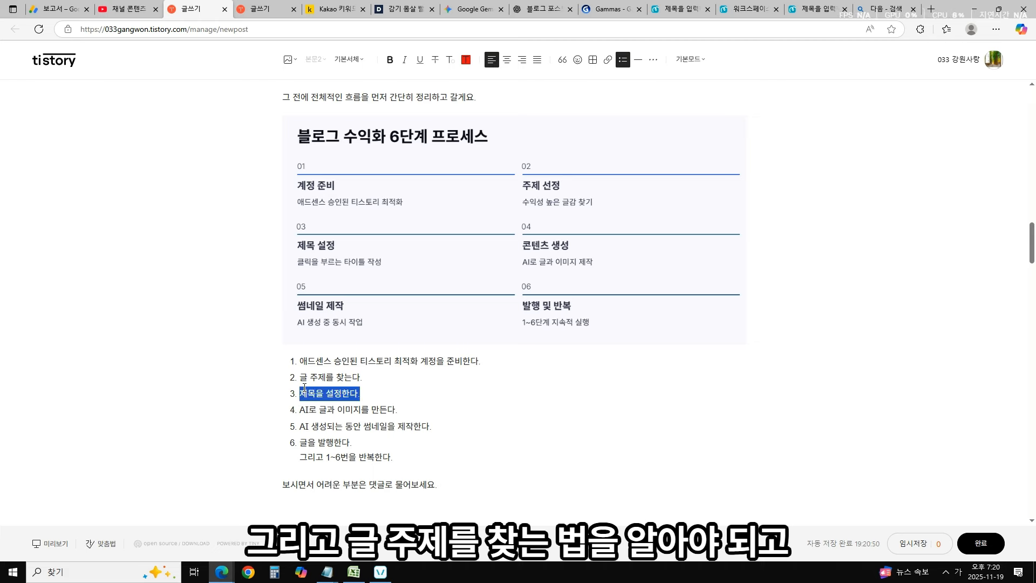
drag(399, 410, 306, 410)
click(411, 400)
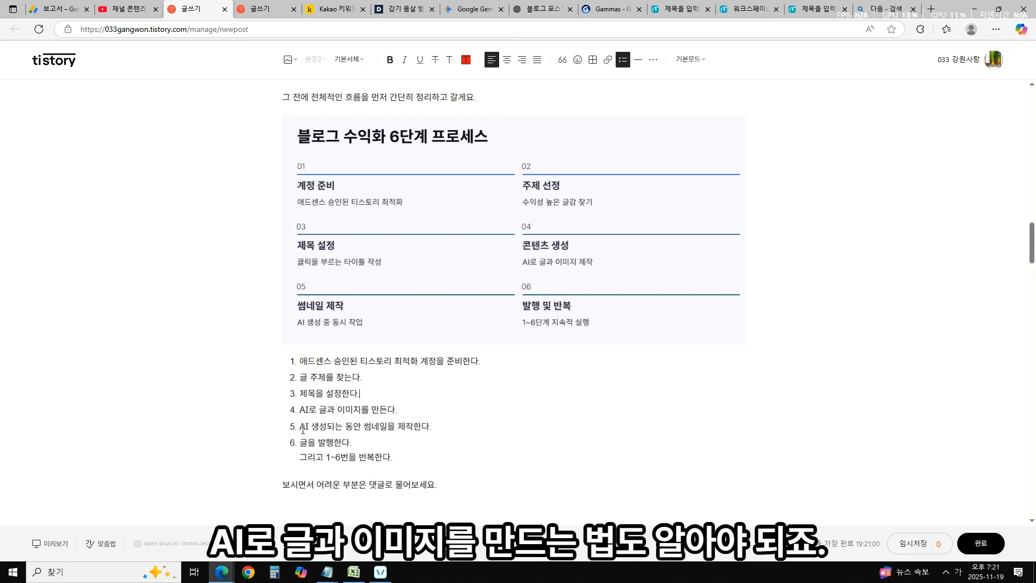
drag(301, 427, 347, 428)
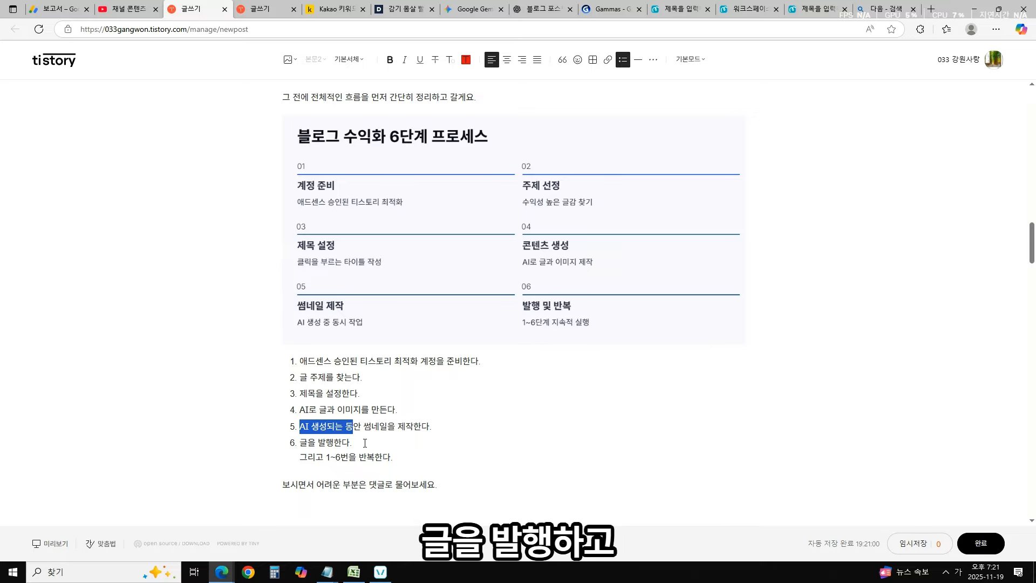
drag(300, 361, 390, 437)
click(398, 440)
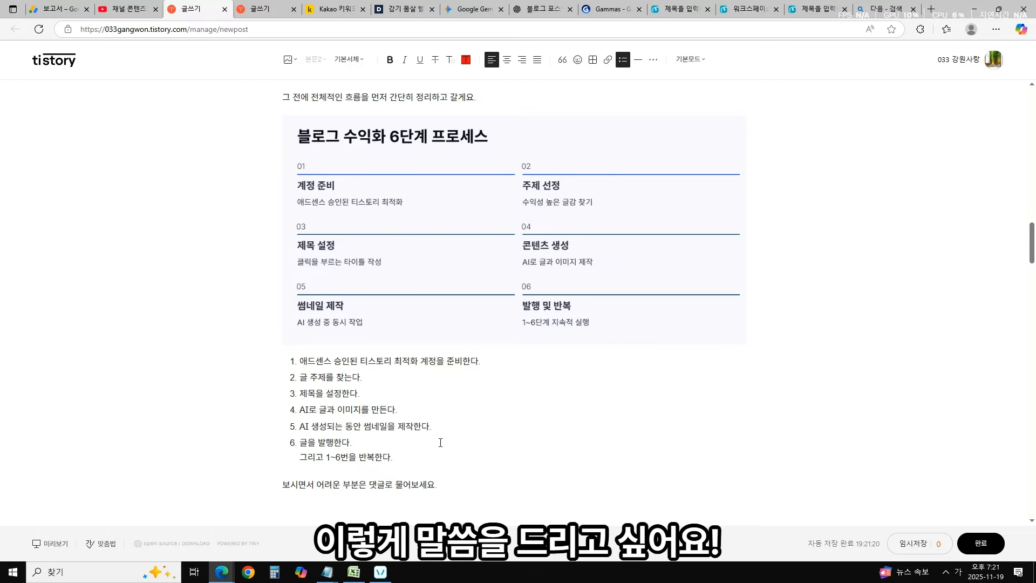
- Switch to the other Tistory post draft and examine its title, 감기 몸살 빨리 낫는법
click(264, 9)
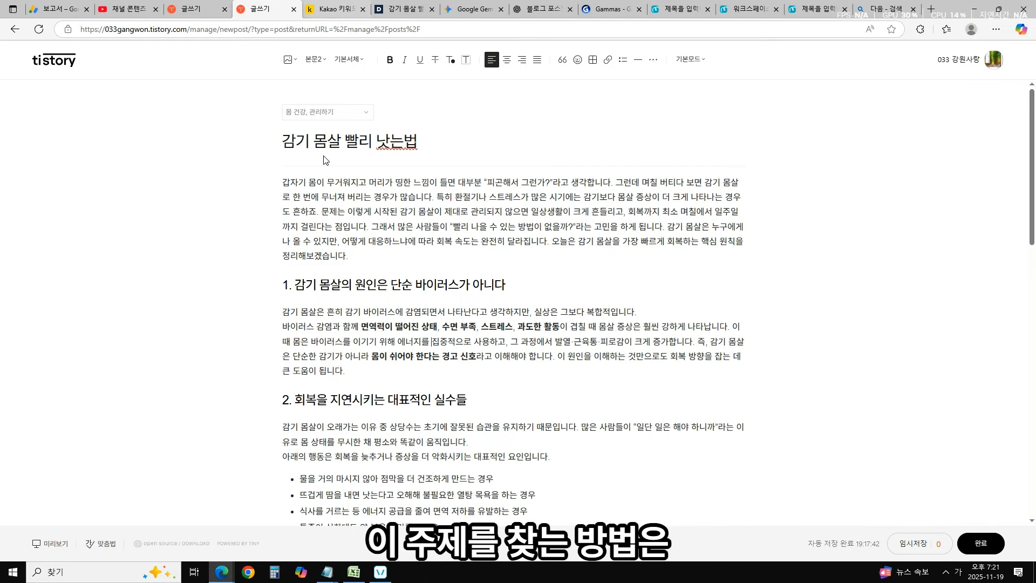
triple_click(439, 145)
click(401, 167)
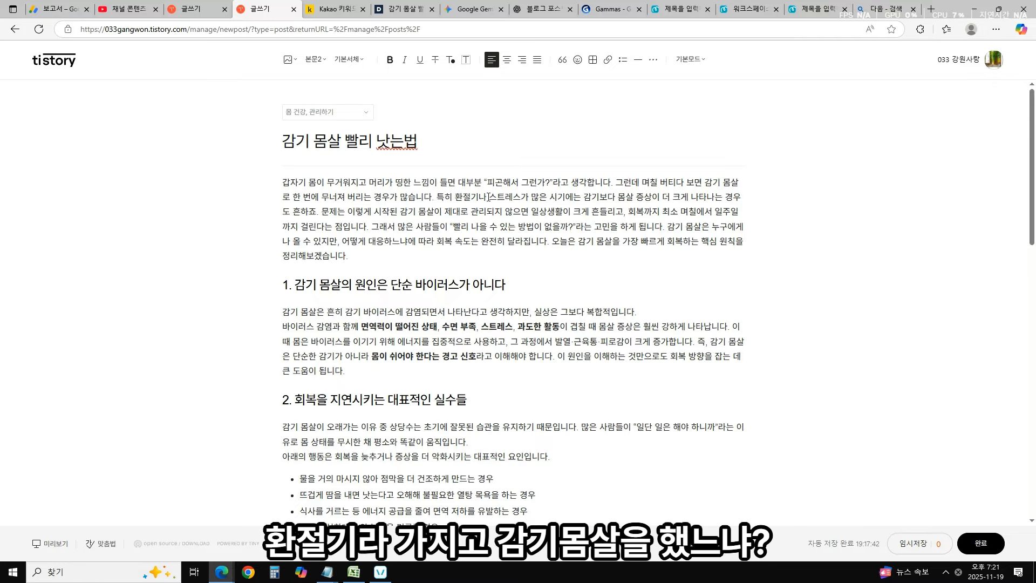
drag(488, 144, 273, 145)
click(449, 230)
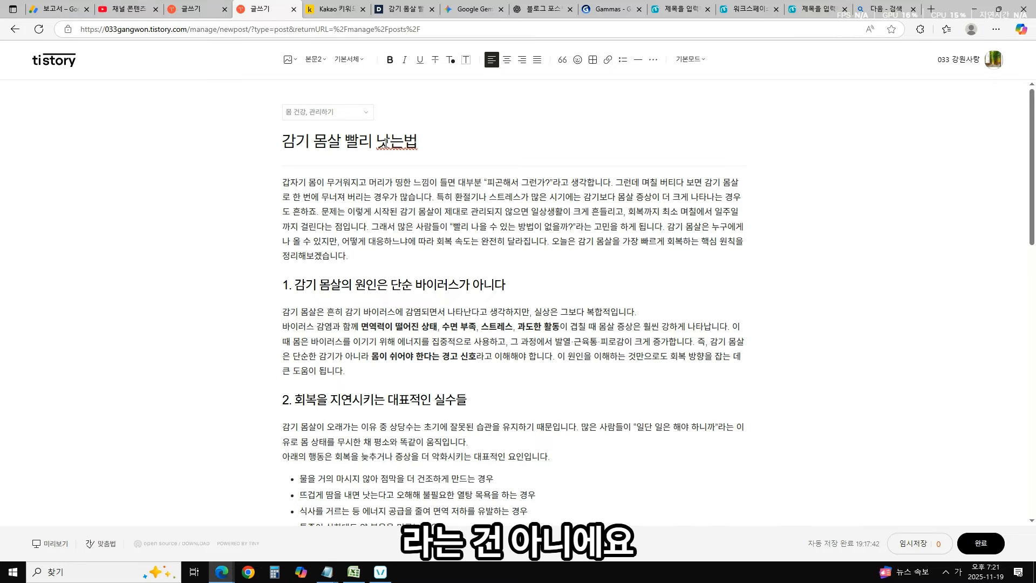
- Switch to the Kakao keyword planner and copy all result rows for 감기, from the first keyword down to 독감증상
click(334, 9)
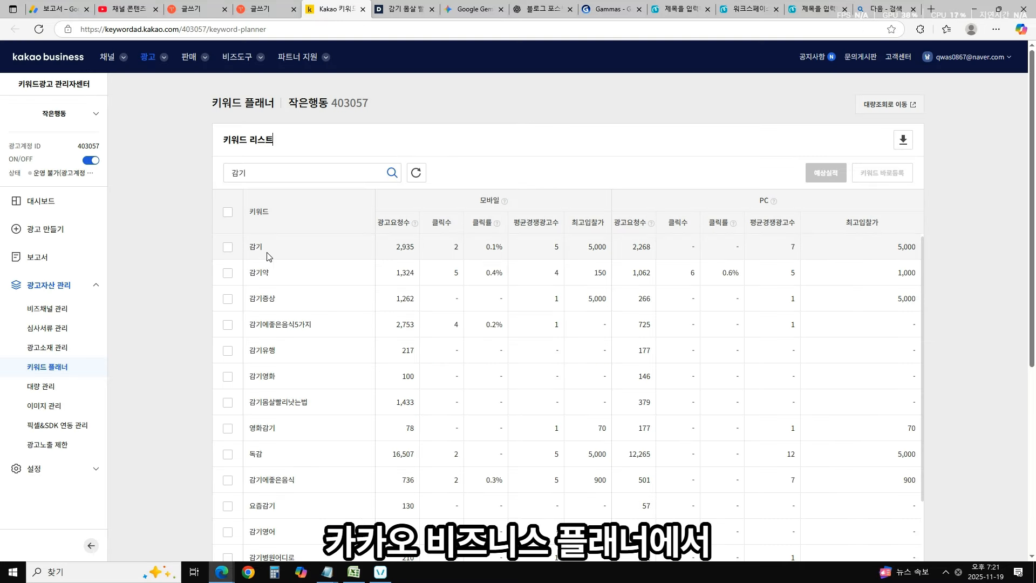
drag(281, 173, 193, 167)
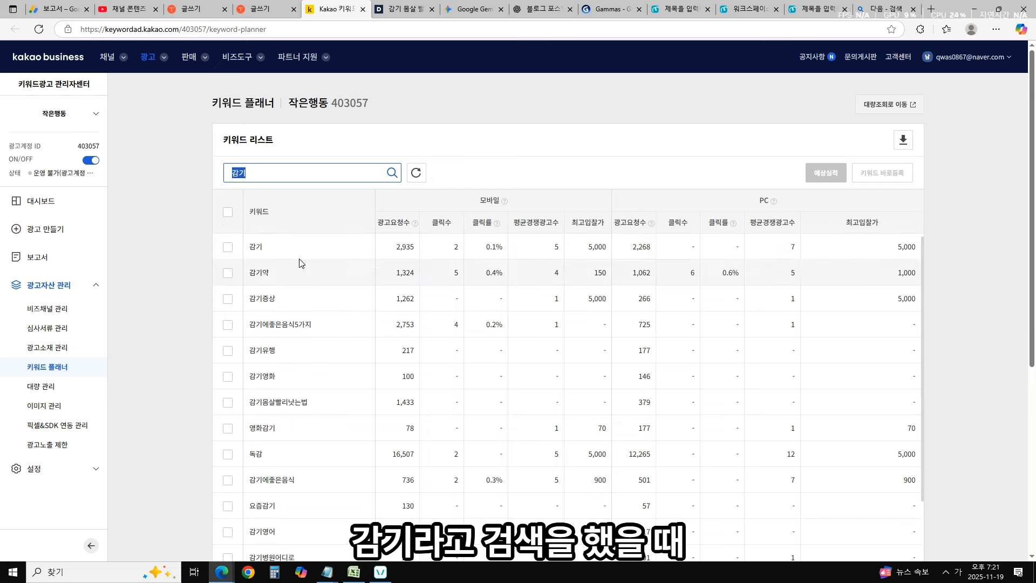
drag(247, 246, 508, 345)
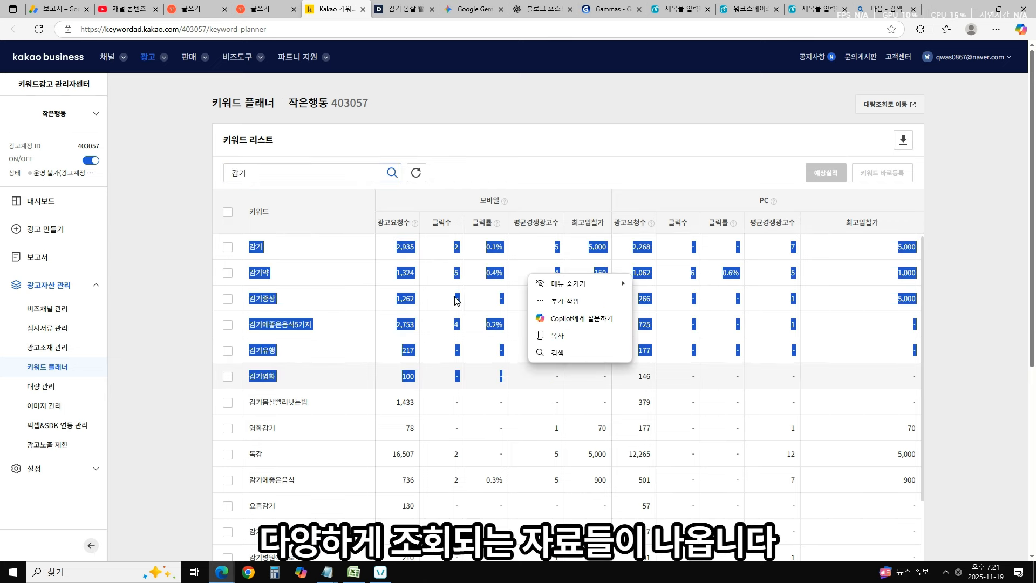
drag(247, 247, 488, 325)
click(412, 243)
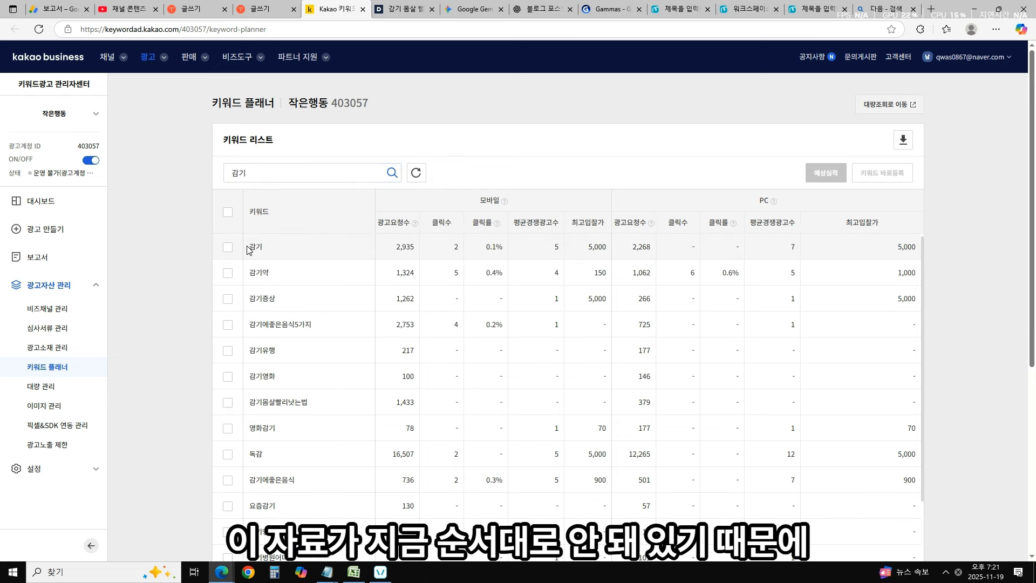
drag(248, 247, 921, 464)
scroll(856, 398, down, 10)
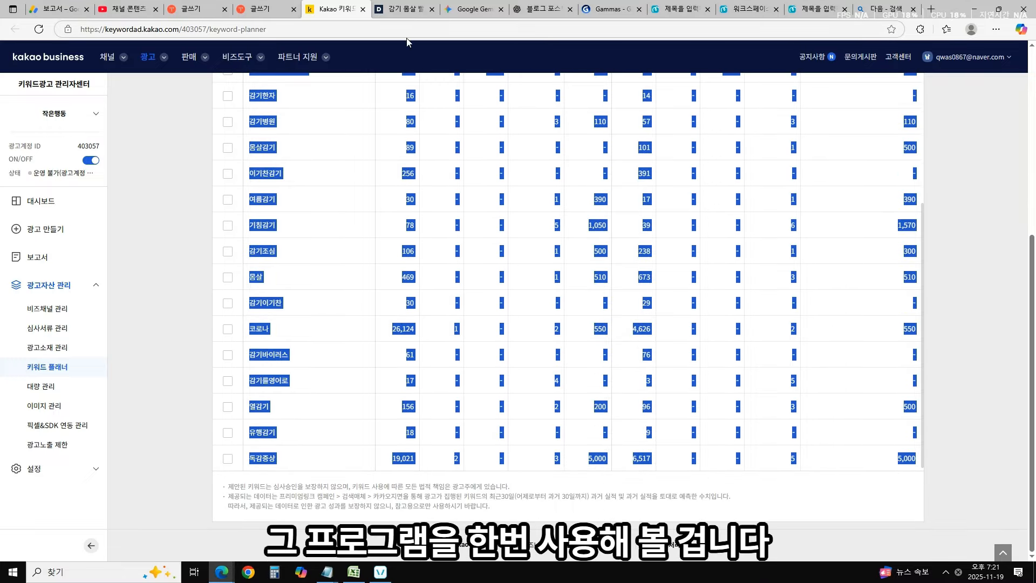
- Switch to Gemini, paste the copied keyword data into the 엑셀 데이터 정리 도구 input area, and process and sort it
click(470, 9)
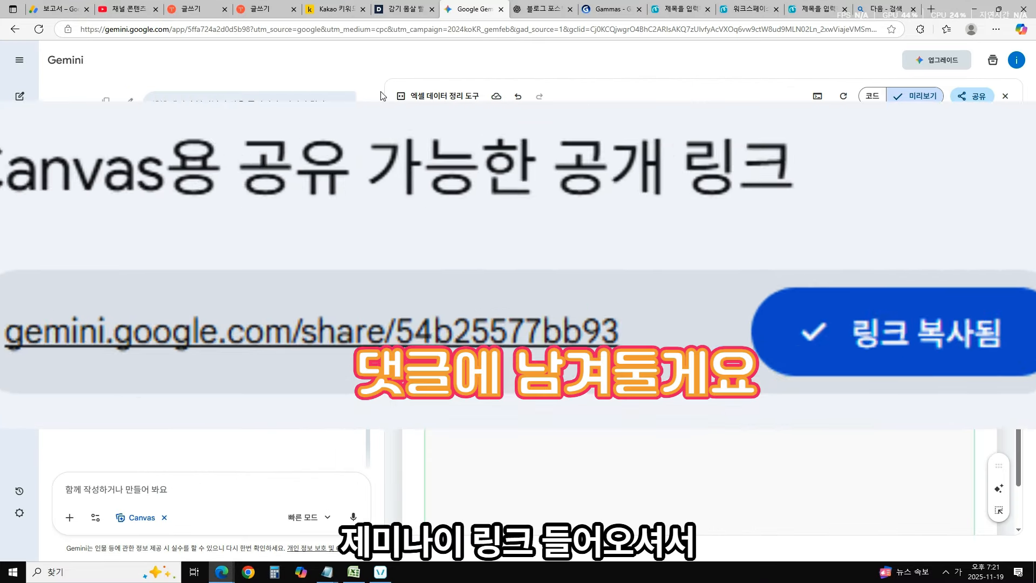
click(609, 216)
key(ctrl+v)
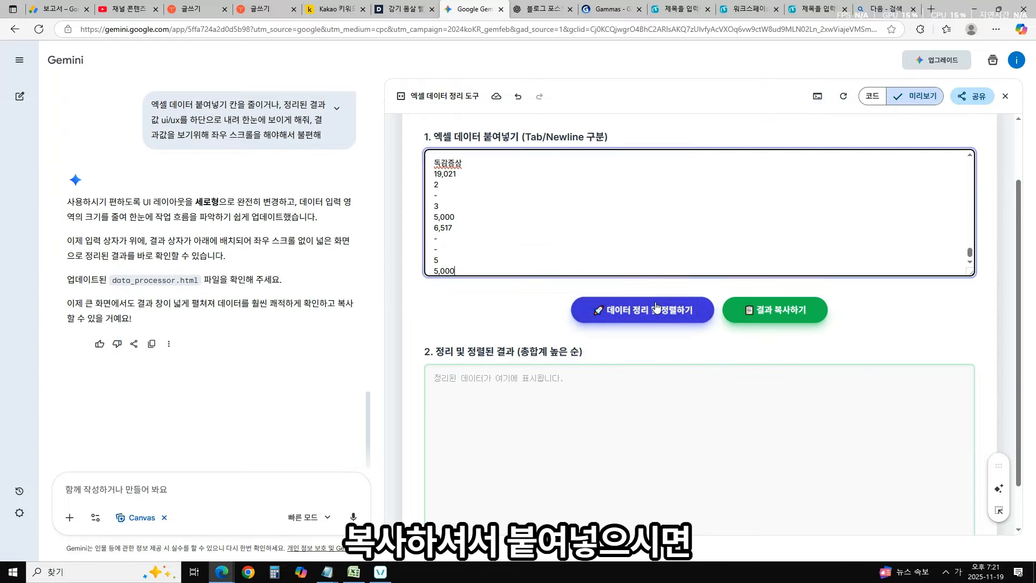
click(655, 310)
scroll(611, 248, down, 2)
- Examine the sorted keyword totals, comparing cold-related candidates such as 감기에좋은음식5가지, 감기몸살빨리낫는법 and 감기약추천
click(706, 434)
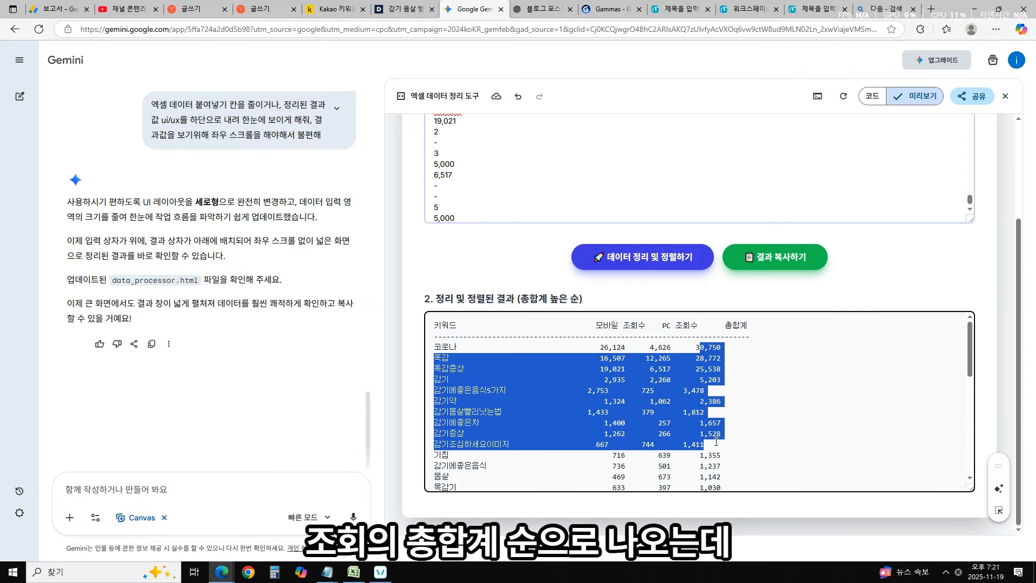
drag(720, 349, 691, 348)
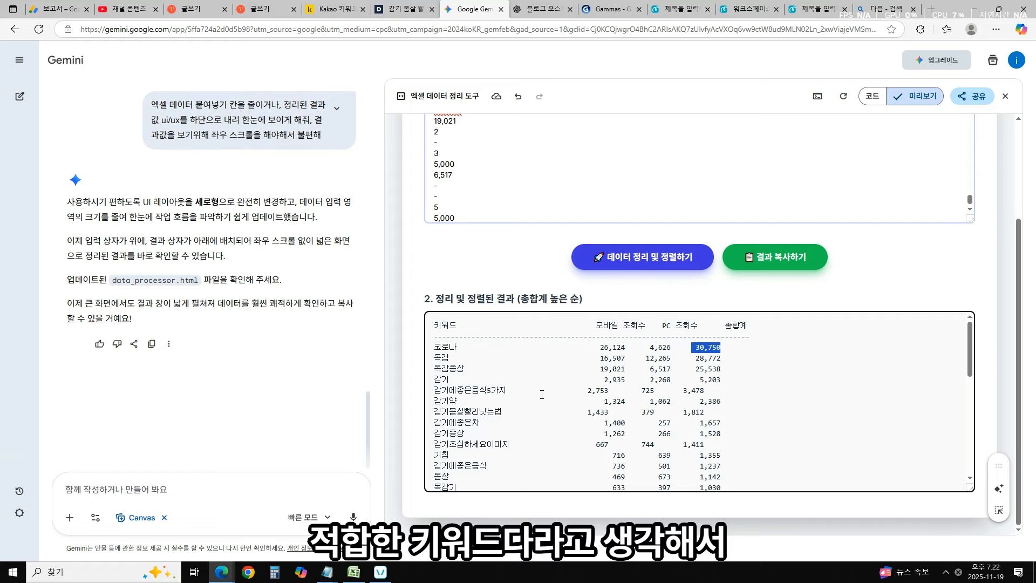
drag(457, 392, 515, 392)
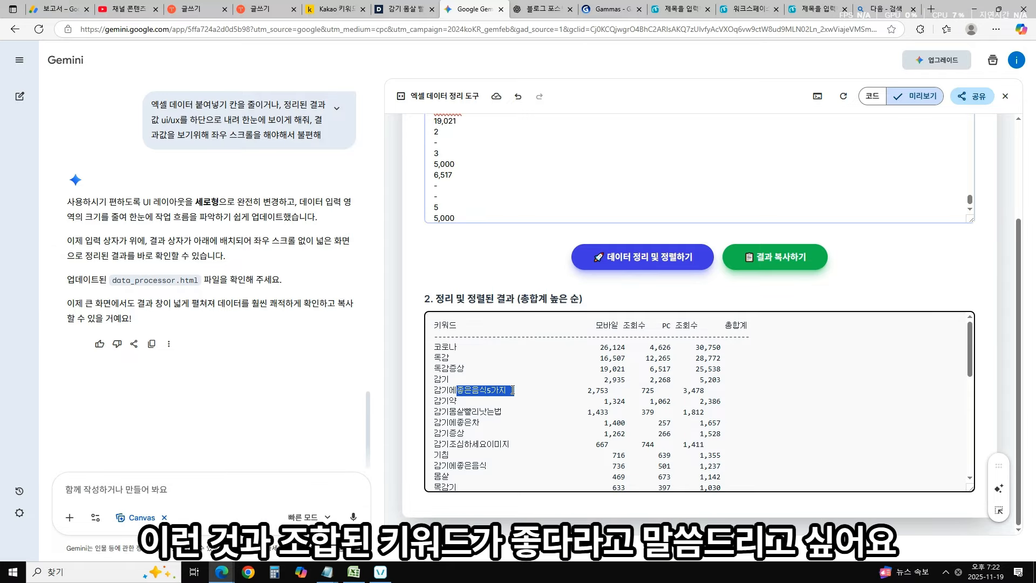
click(507, 389)
mouse_move(507, 389)
mouse_down()
mouse_move(435, 394)
mouse_move(504, 390)
mouse_up()
click(434, 392)
click(504, 391)
drag(434, 411, 500, 411)
click(438, 444)
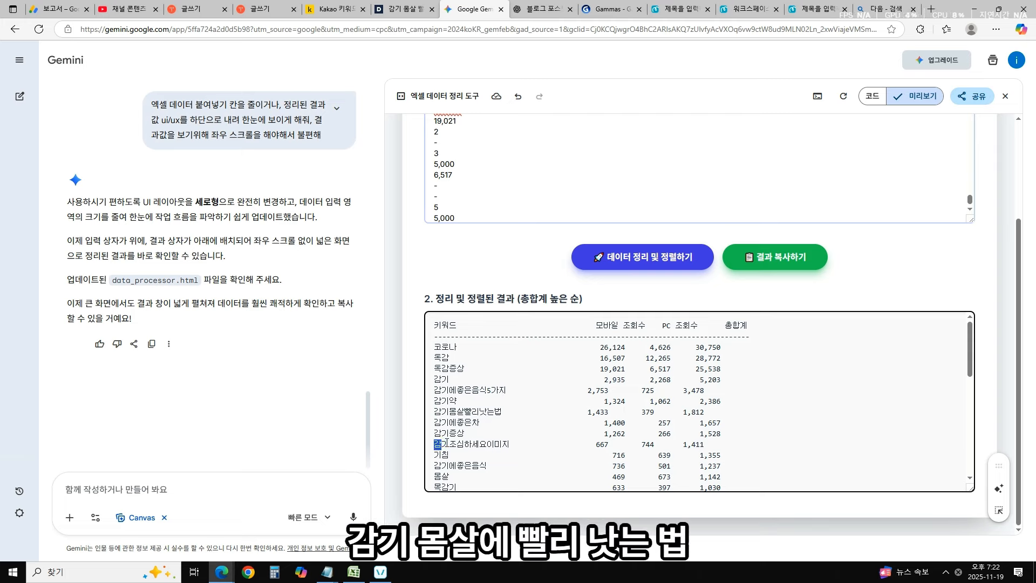
mouse_move(438, 443)
mouse_down()
mouse_move(505, 443)
mouse_move(433, 444)
mouse_up()
scroll(648, 457, down, 1)
double_click(449, 412)
drag(723, 446, 705, 446)
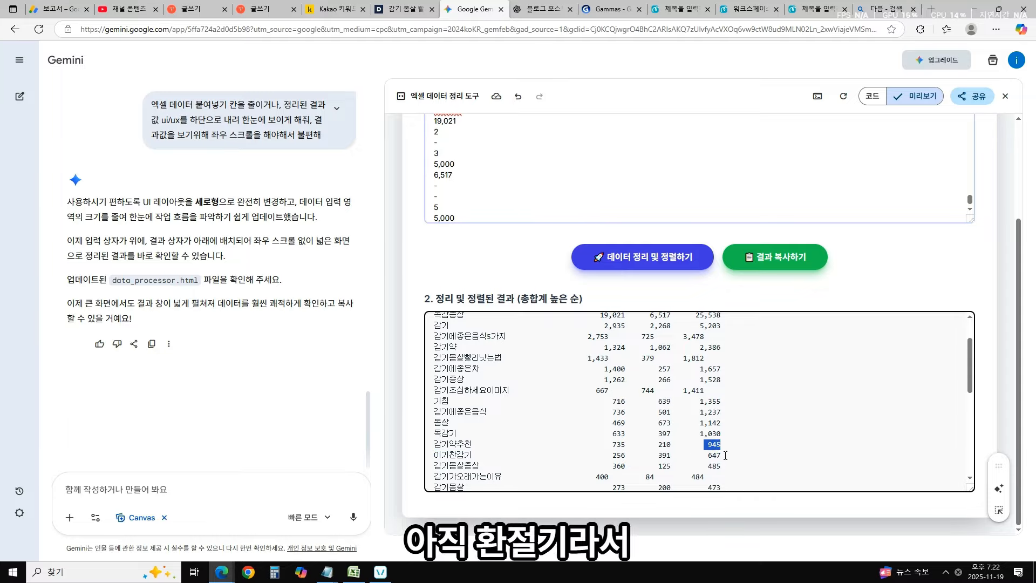
- Copy the keyword 감기몸살빨리낫는법 from the sorted results and search Daum using its suggestion 감기 몸살 빨리 낫는법
scroll(691, 408, up, 2)
drag(508, 412, 433, 411)
key(ctrl+c)
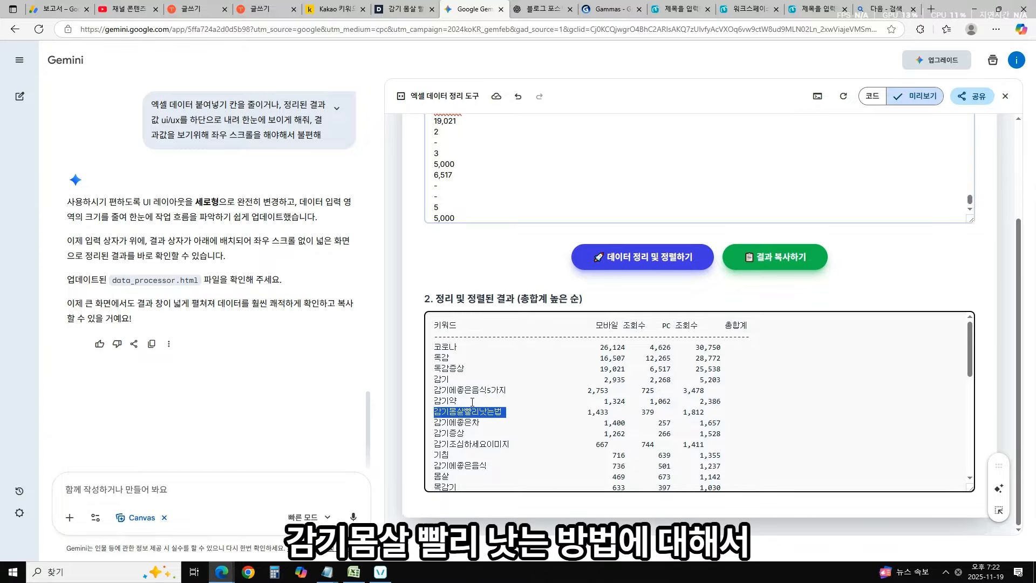
click(398, 10)
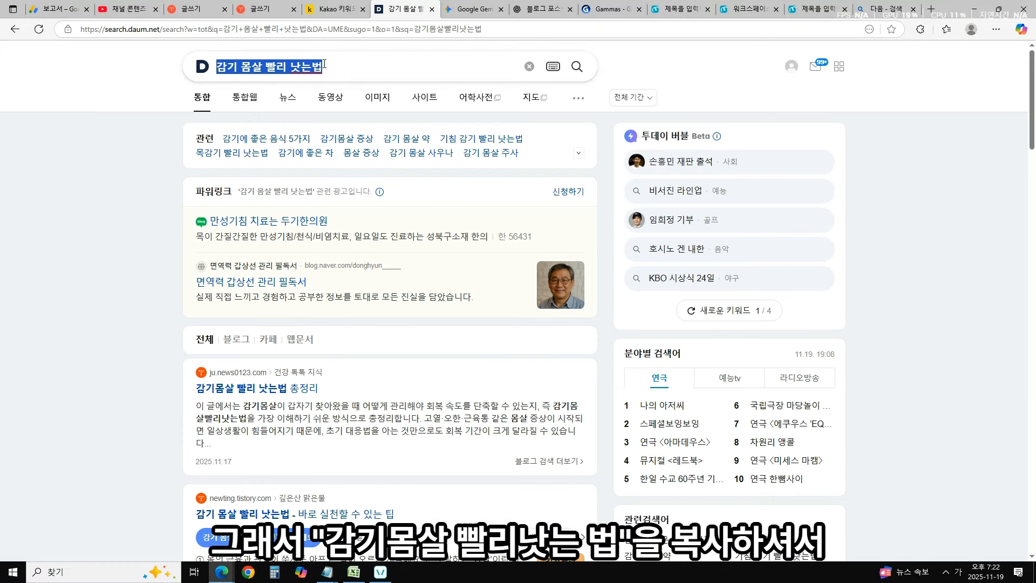
key(ctrl+v)
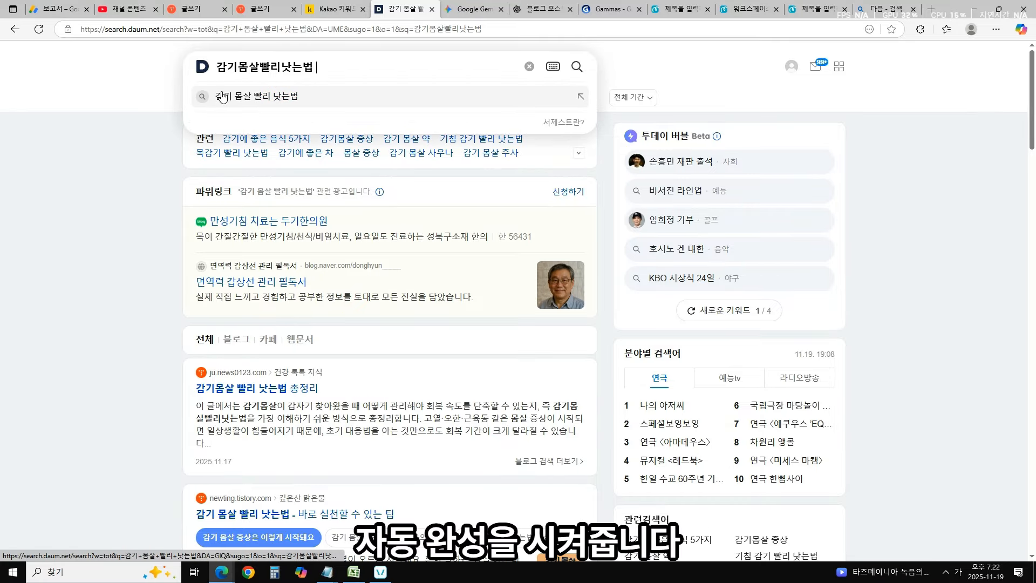
click(275, 99)
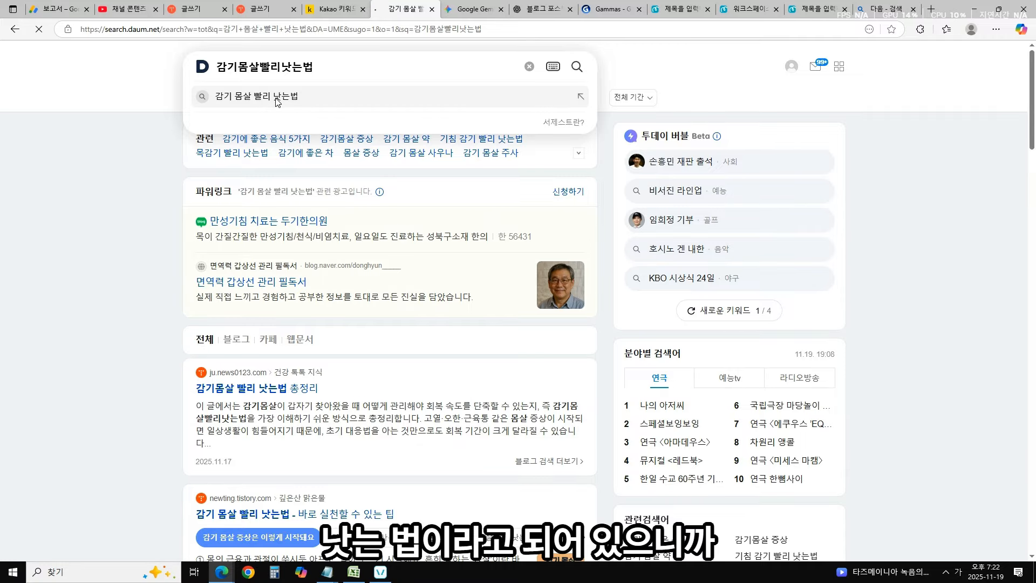
- Copy Daum's spaced phrase into the Tistory draft's title and extend it to 감기 몸살 빨리 낫는법 알아보기
drag(322, 67, 214, 65)
key(ctrl+c)
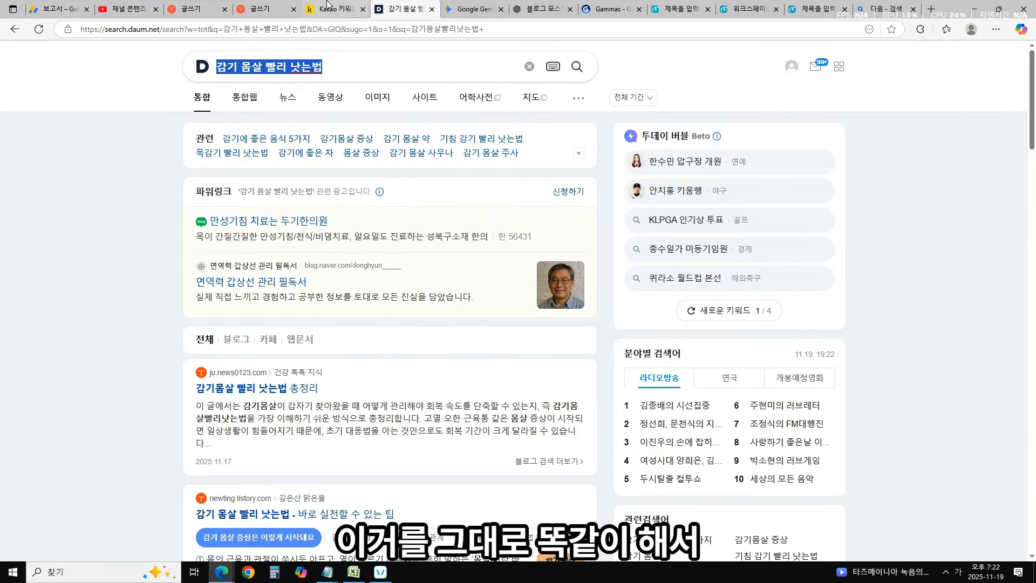
click(329, 9)
click(271, 7)
drag(430, 137, 241, 133)
key(ctrl+v)
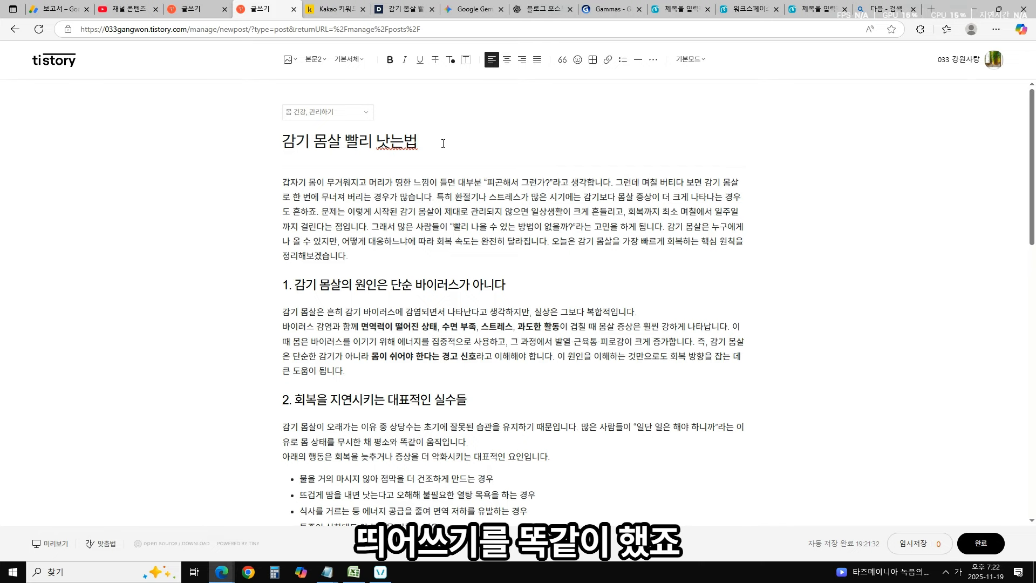
text(알아보기)
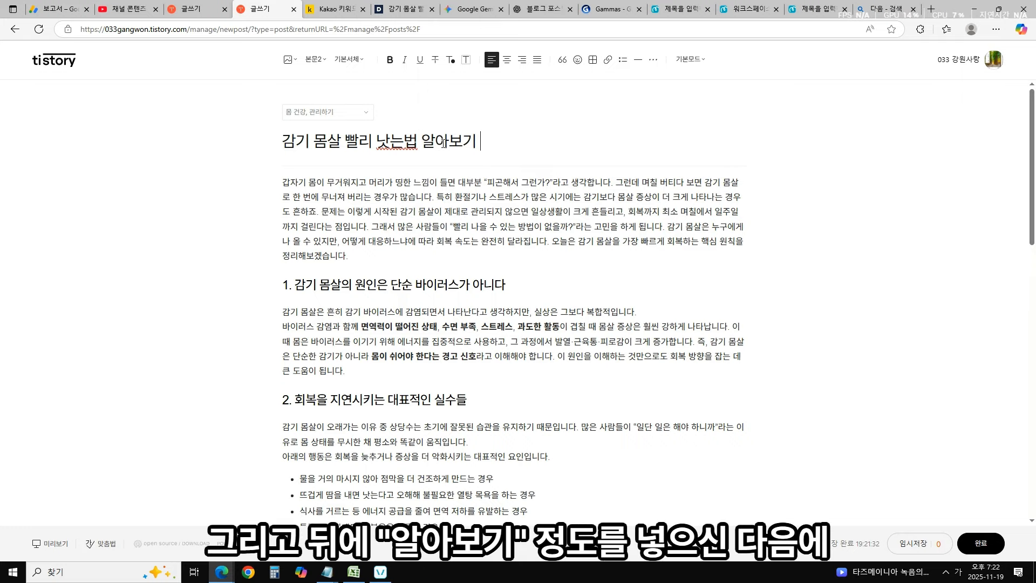
key(BackSpace)
- Copy the entire Tistory post body and paste it as the text for a new presentation in Gamma
click(428, 258)
key(ctrl+a)
scroll(557, 330, down, 4)
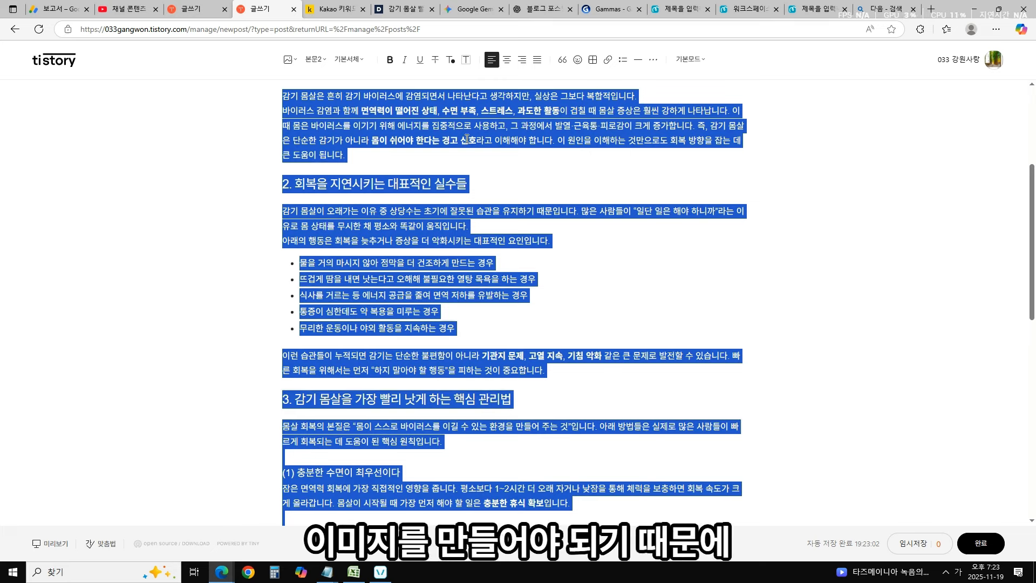
click(613, 10)
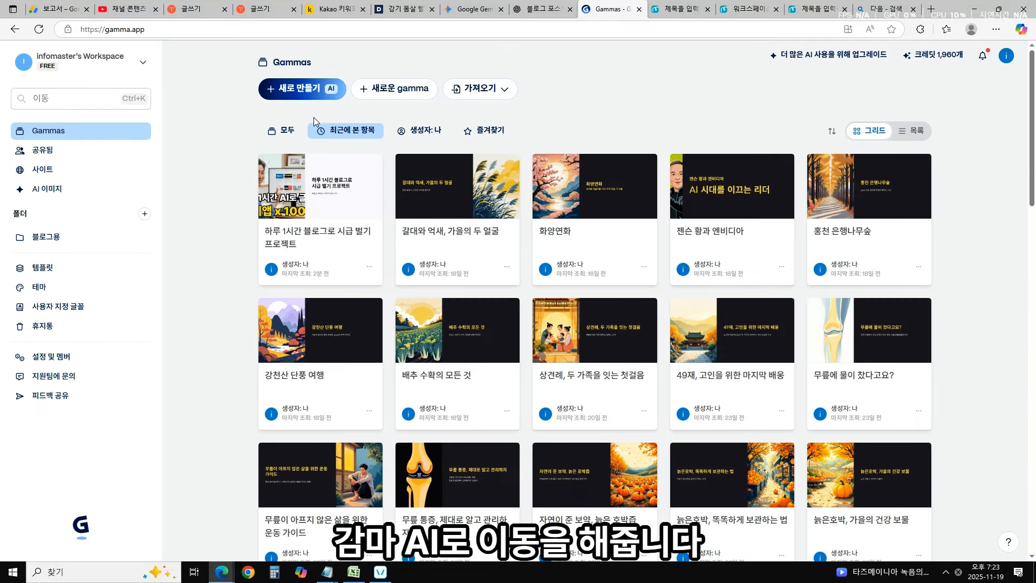
click(304, 91)
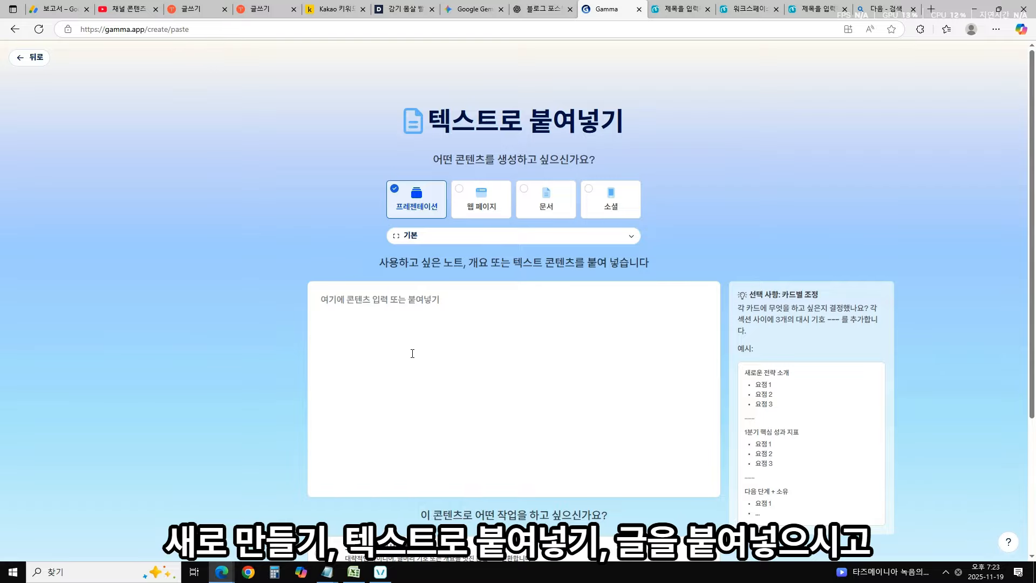
key(ctrl+v)
- Choose 노트나 개요에서 생성합니다 for the pasted content and continue to the prompt editor
scroll(412, 353, down, 4)
click(405, 372)
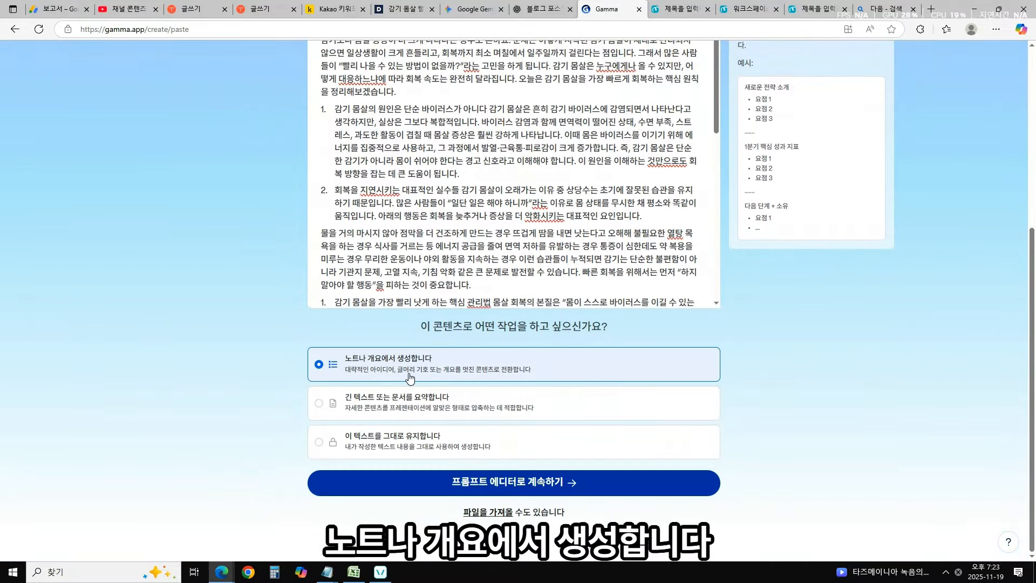
click(534, 492)
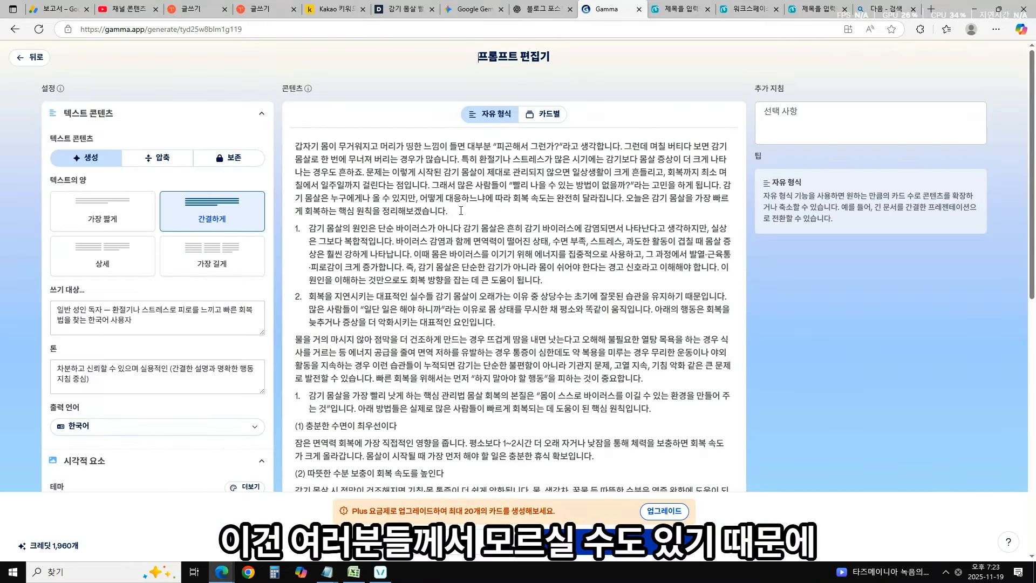
- Examine the original post text in the ChatGPT conversation and return to Gamma's prompt editor
click(544, 6)
scroll(509, 262, up, 10)
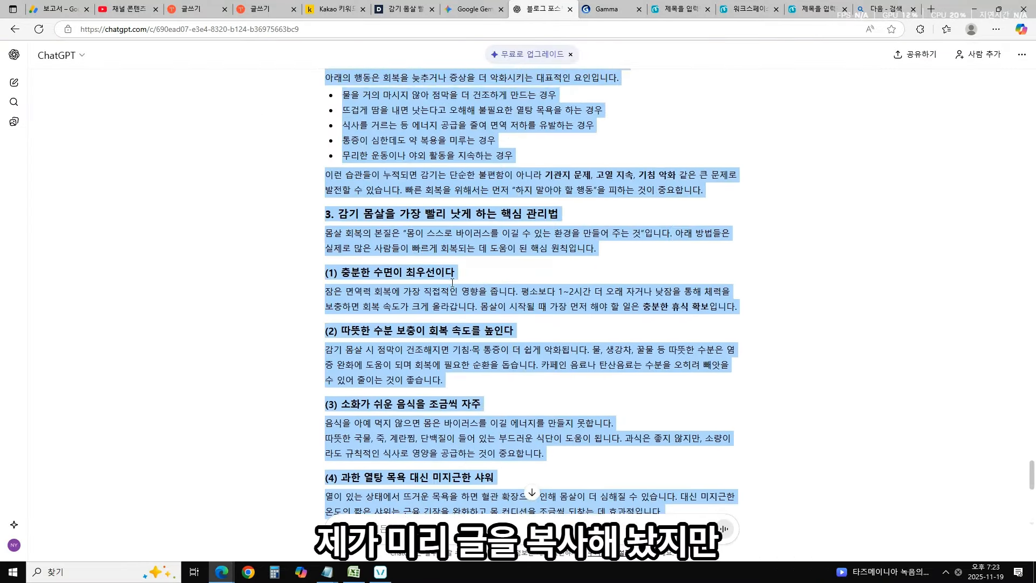
click(609, 7)
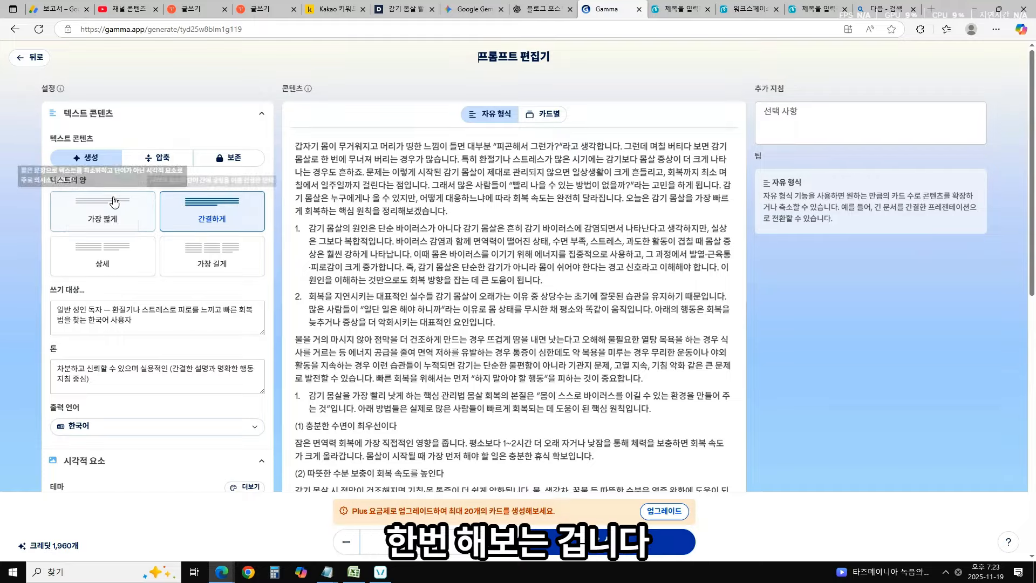
- Set the text amount to 가장 짧게, keep the 제목 없는 테마 theme, and generate the presentation
click(112, 216)
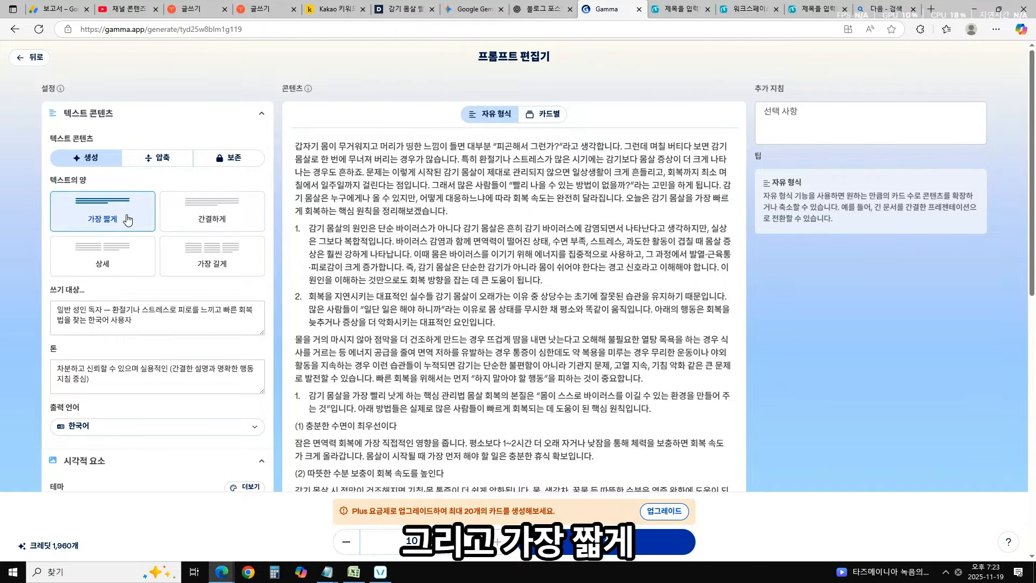
scroll(190, 282, down, 1)
scroll(190, 283, down, 3)
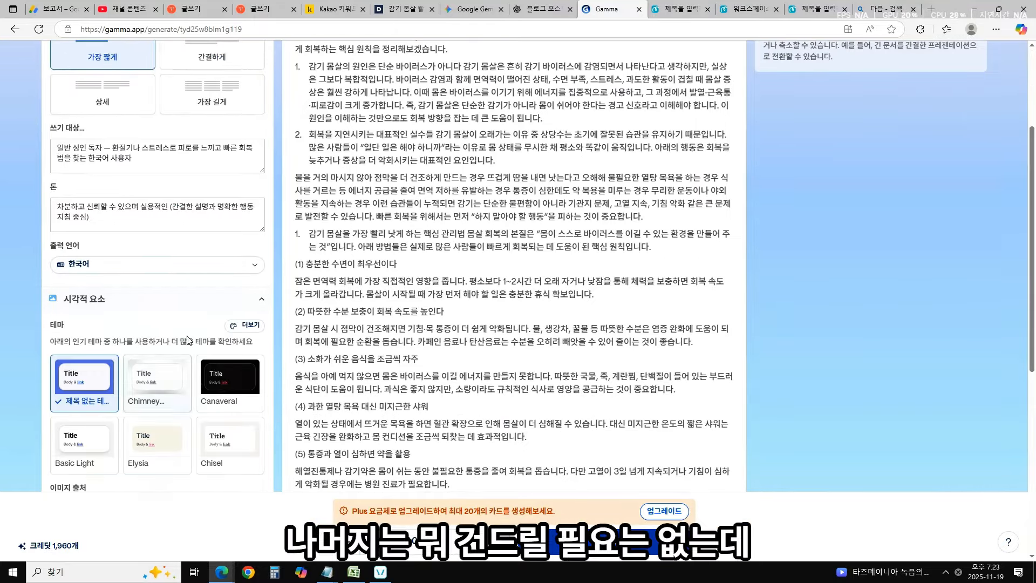
scroll(128, 322, down, 3)
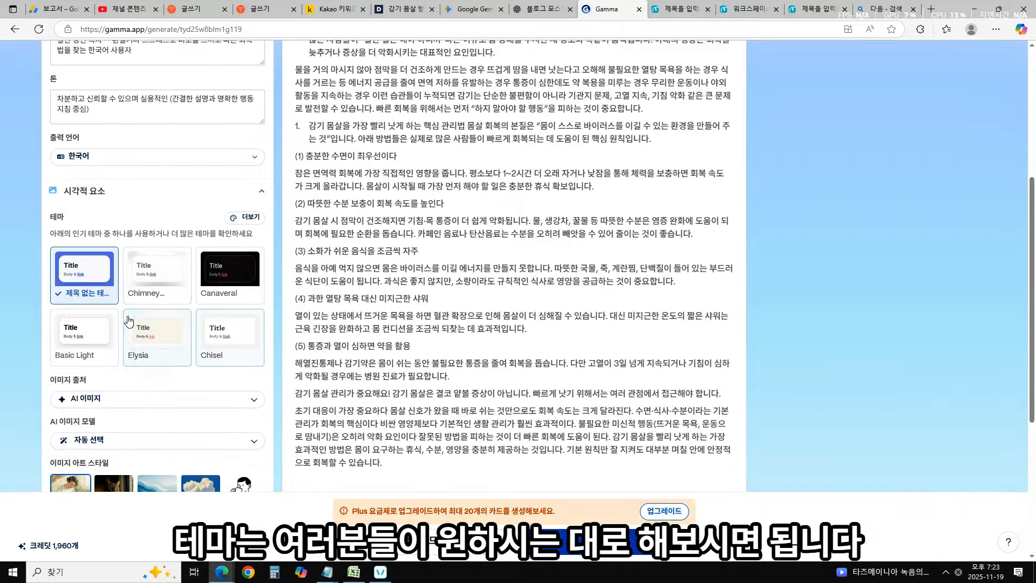
click(156, 275)
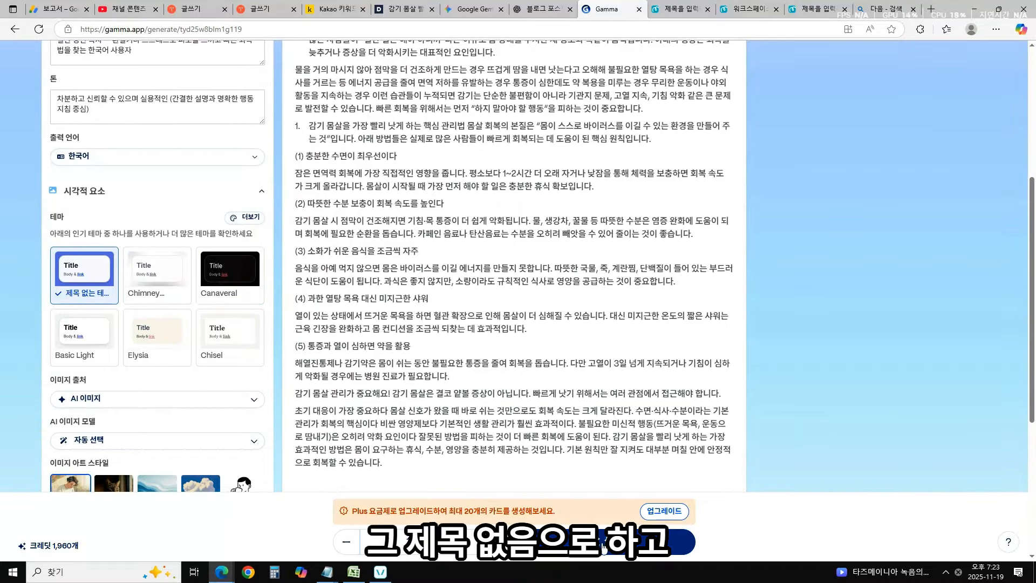
click(603, 545)
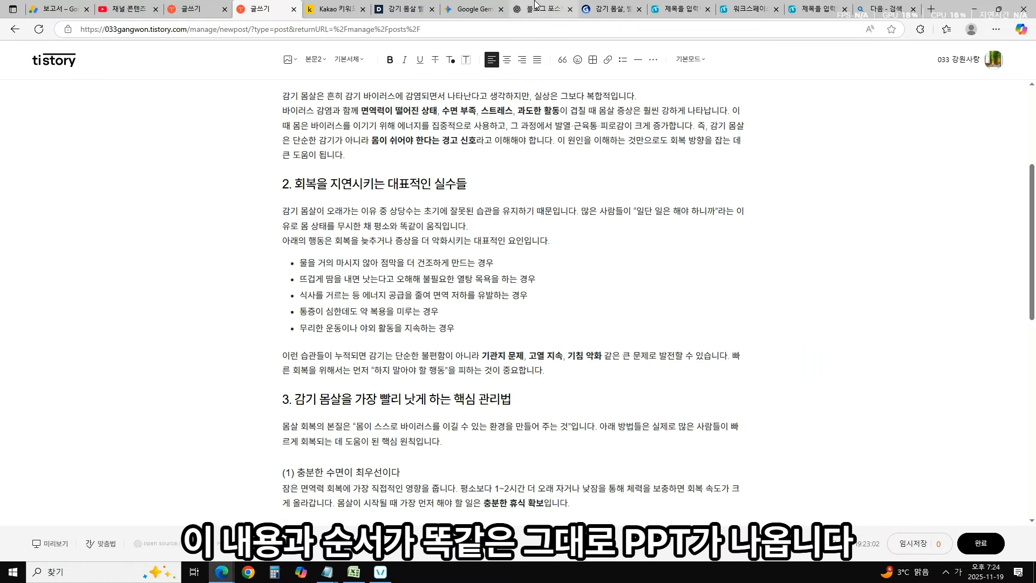
- Go through the generated Gamma cards and capture the virus illustration from the card 왜 감기 몸살은 쉽게 오는 걸까?
click(613, 7)
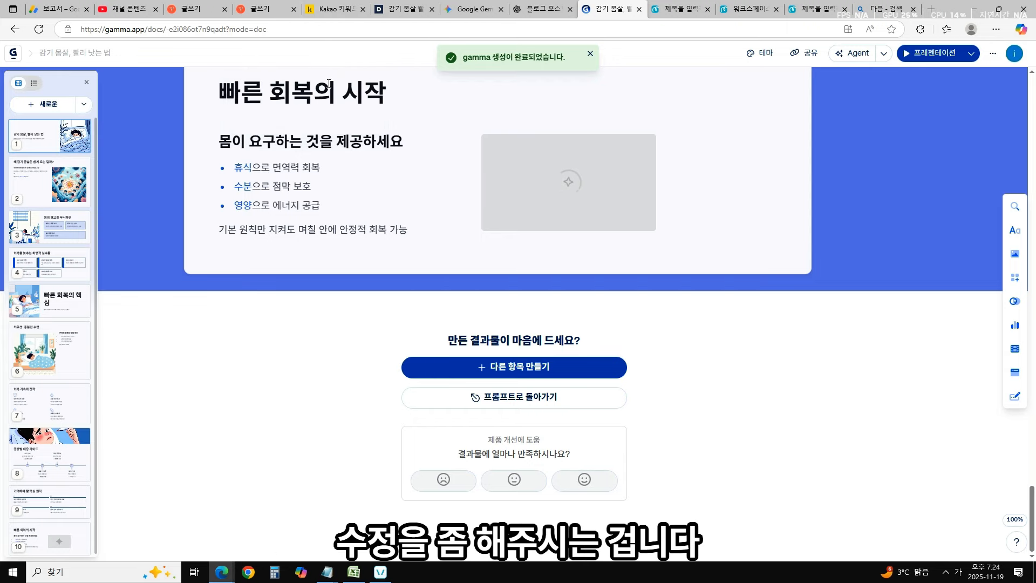
scroll(576, 306, up, 15)
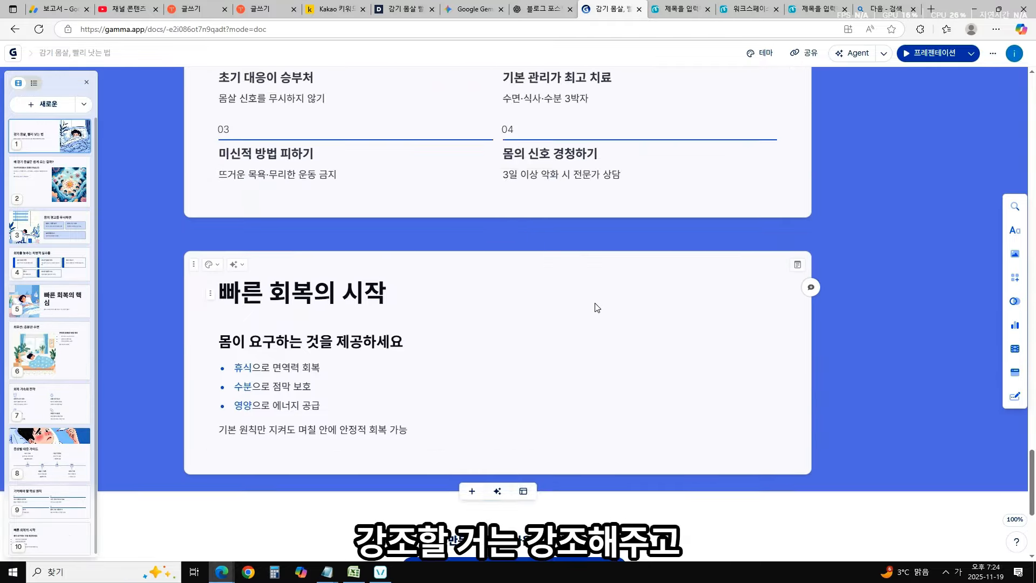
scroll(546, 315, up, 20)
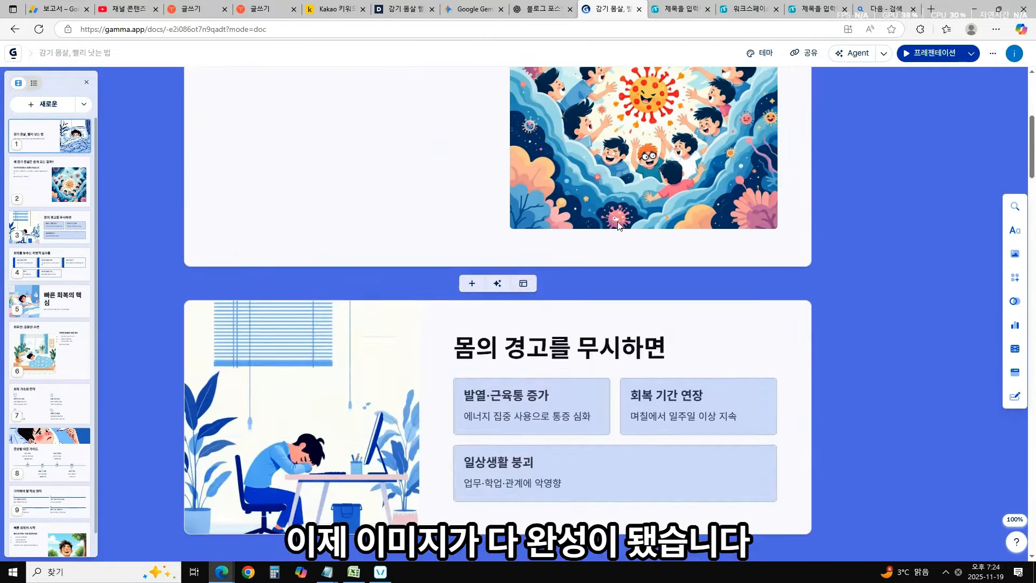
scroll(631, 293, down, 5)
scroll(631, 293, down, 1)
scroll(841, 298, up, 3)
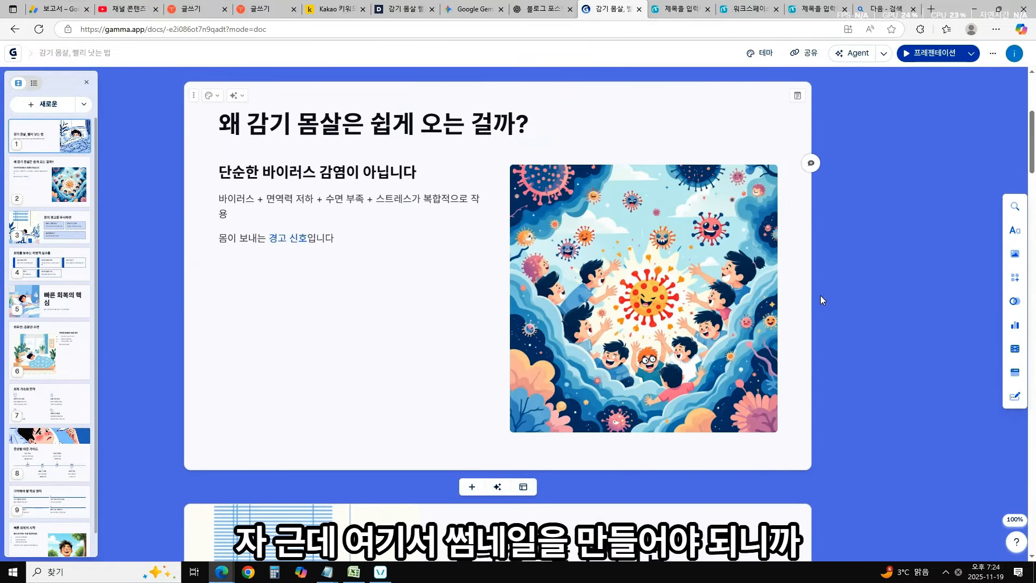
key(ctrl+shift+c)
drag(533, 181, 756, 412)
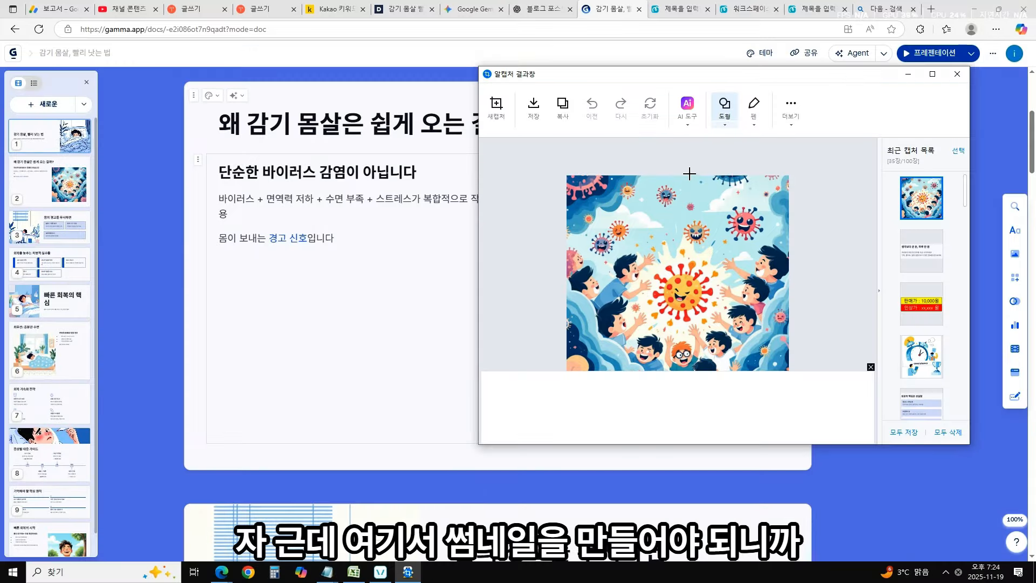
click(959, 69)
- Switch to Miricanvas and place the captured virus illustration in the left frame of the page 1 thumbnail
click(681, 9)
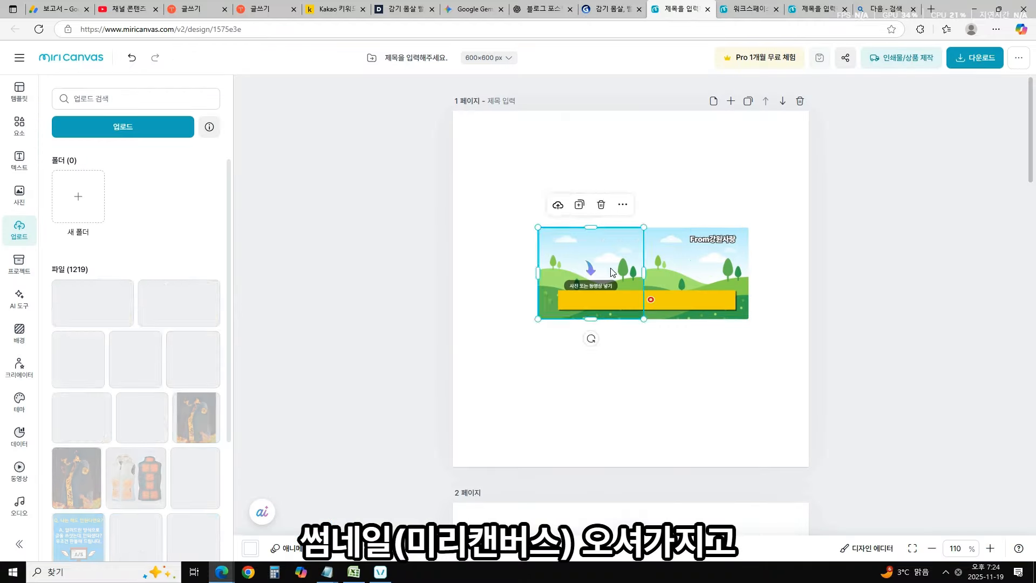
key(ctrl+v)
drag(624, 264, 588, 248)
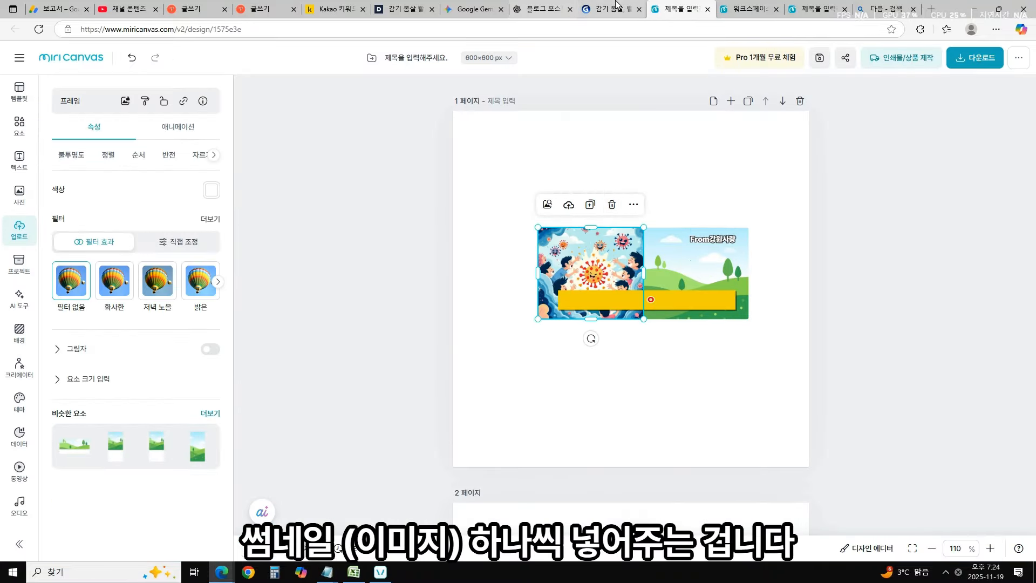
- Capture the red-cheeked face illustration from the Gamma cards and place it in the right half of the Miricanvas thumbnail
click(613, 8)
scroll(827, 302, down, 10)
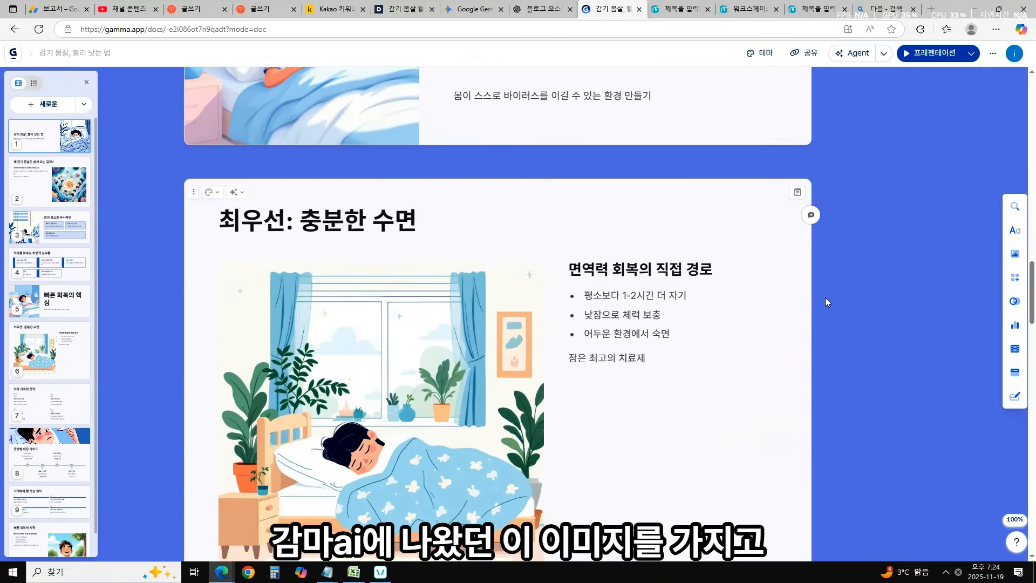
scroll(824, 303, down, 10)
key(Print)
drag(372, 190, 623, 305)
click(681, 8)
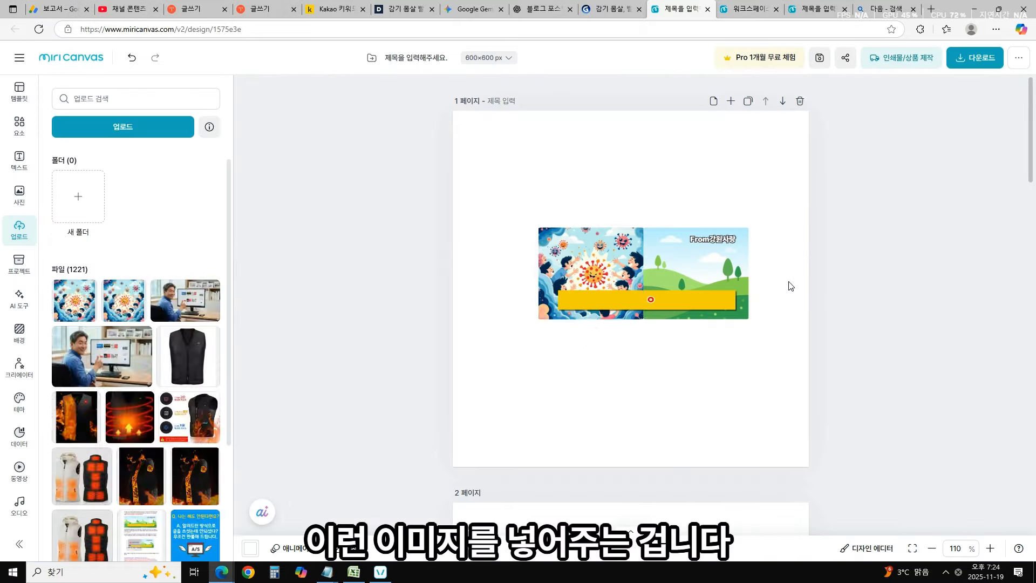
key(ctrl+v)
- Set the caption on the thumbnail's yellow bar to 감기몸살 빨리 낫는 방법 알아보기
double_click(672, 299)
text(감ㄱ)
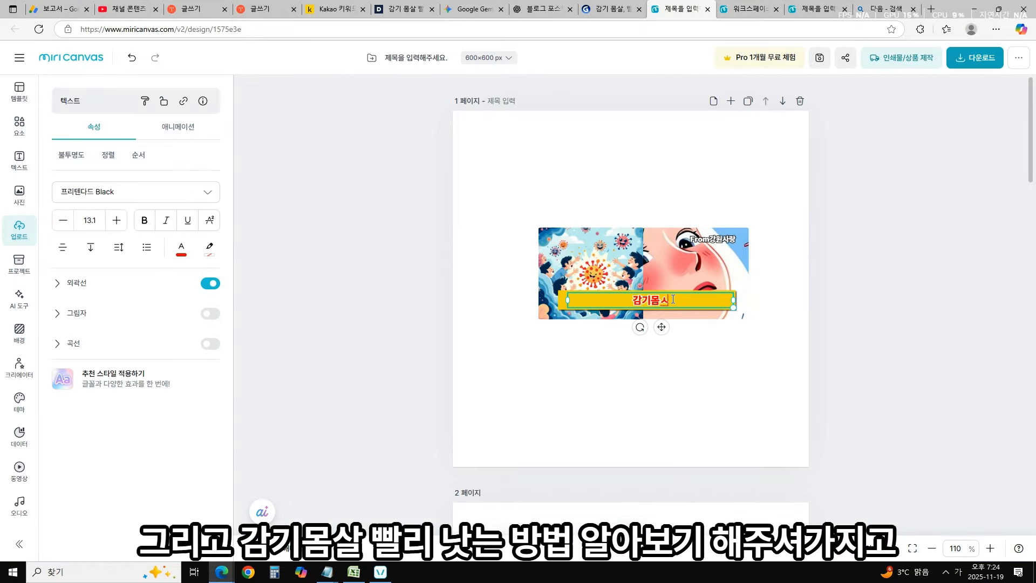
text(기몸살 빨리 낫는 방법 알ㅇ)
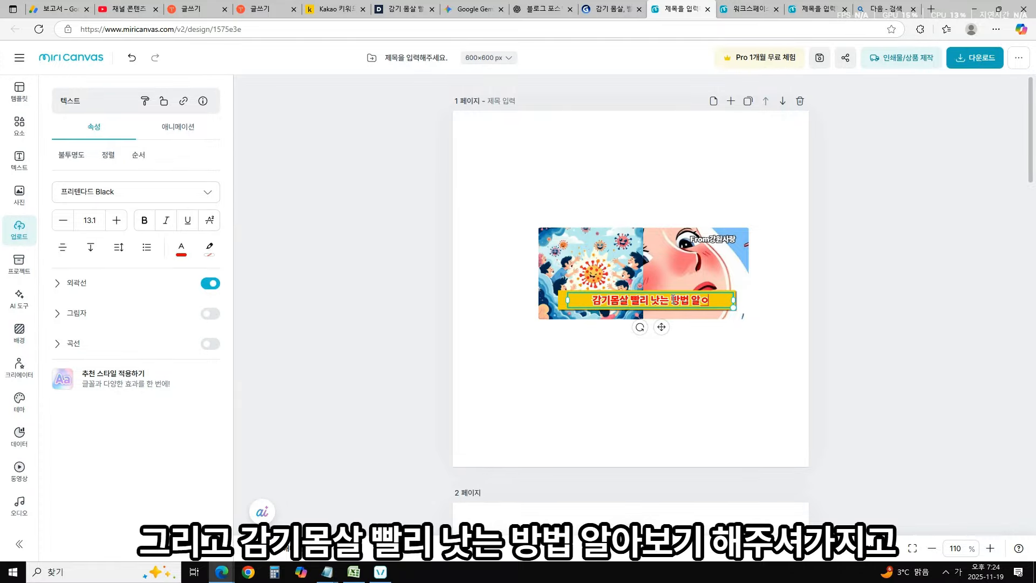
text(아보기)
click(797, 360)
- Capture the finished thumbnail from the Miricanvas page and copy the captured image
key(Print)
drag(746, 318, 541, 229)
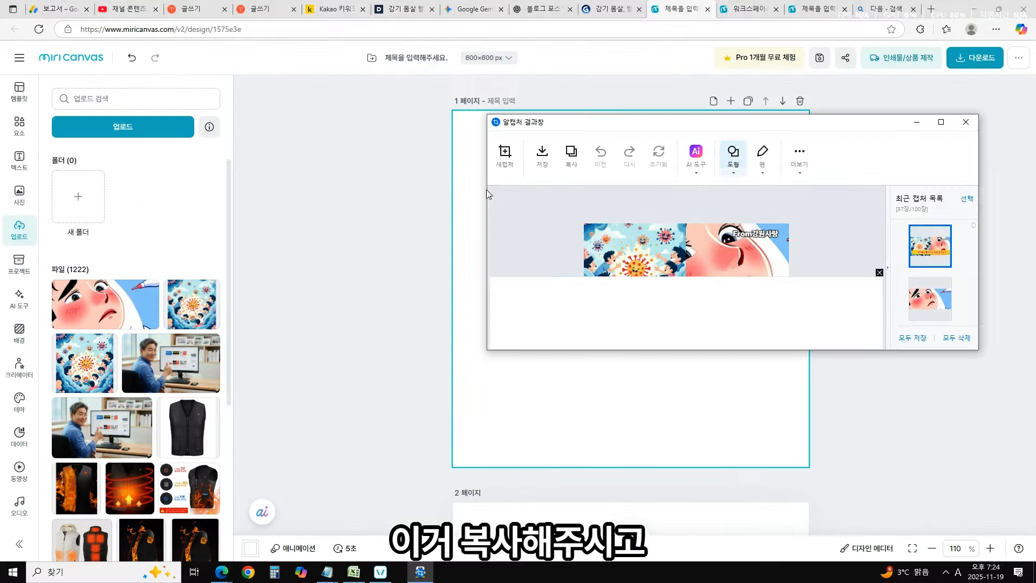
click(571, 156)
- Insert the thumbnail above the first paragraph of the Tistory post and expand it to the full text width
click(270, 9)
scroll(410, 227, up, 4)
drag(290, 183, 282, 183)
key(ctrl+v)
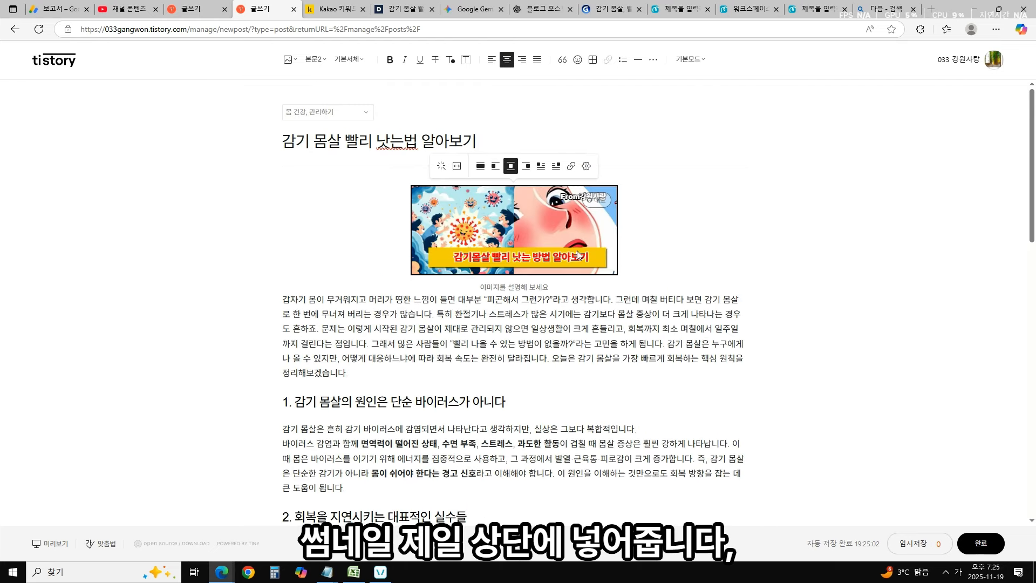
click(482, 168)
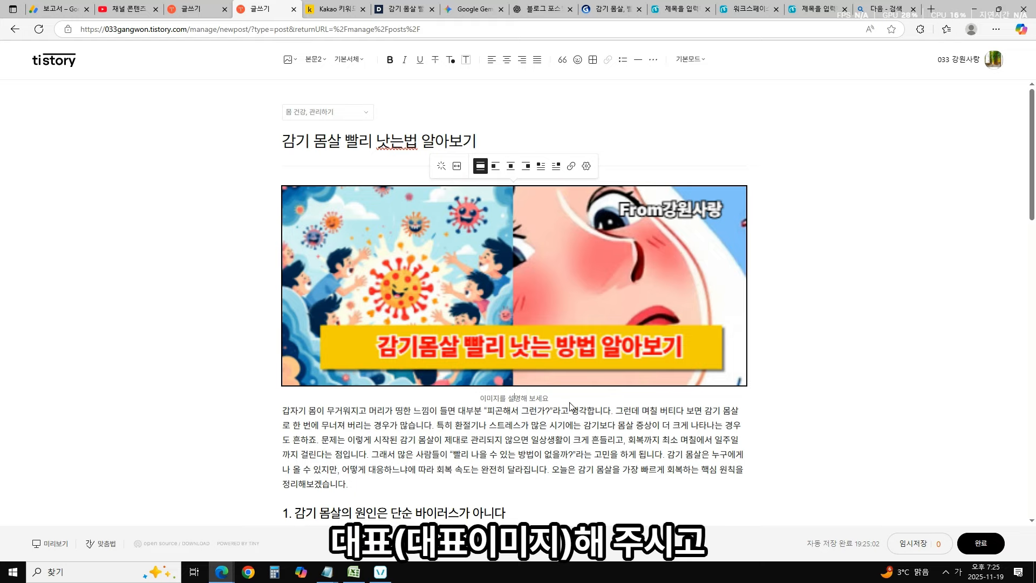
- Colour the heading 1. 감기 몸살의 원인은 단순 바이러스가 아니다 blue
click(516, 455)
scroll(661, 431, down, 2)
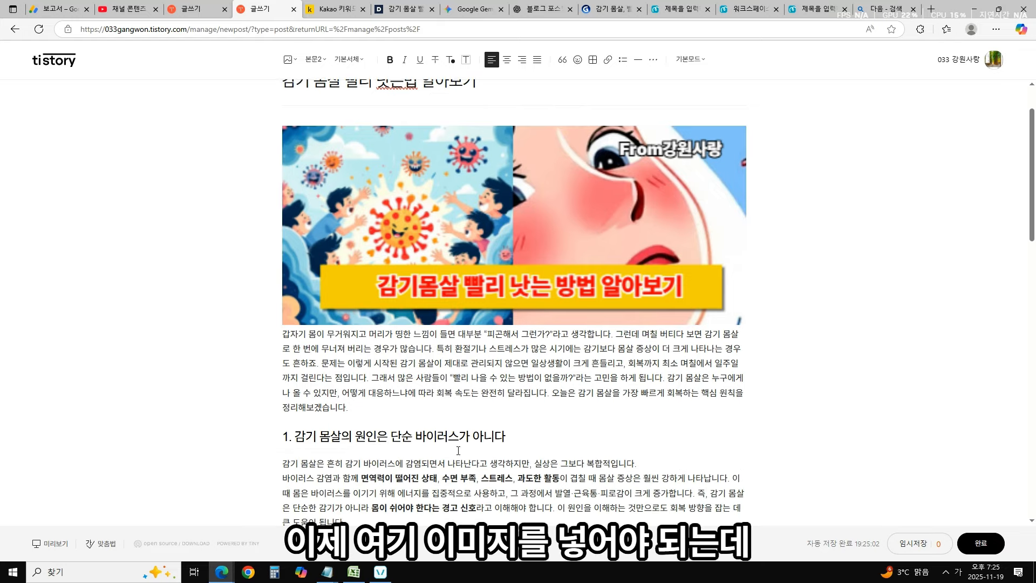
drag(468, 343, 262, 353)
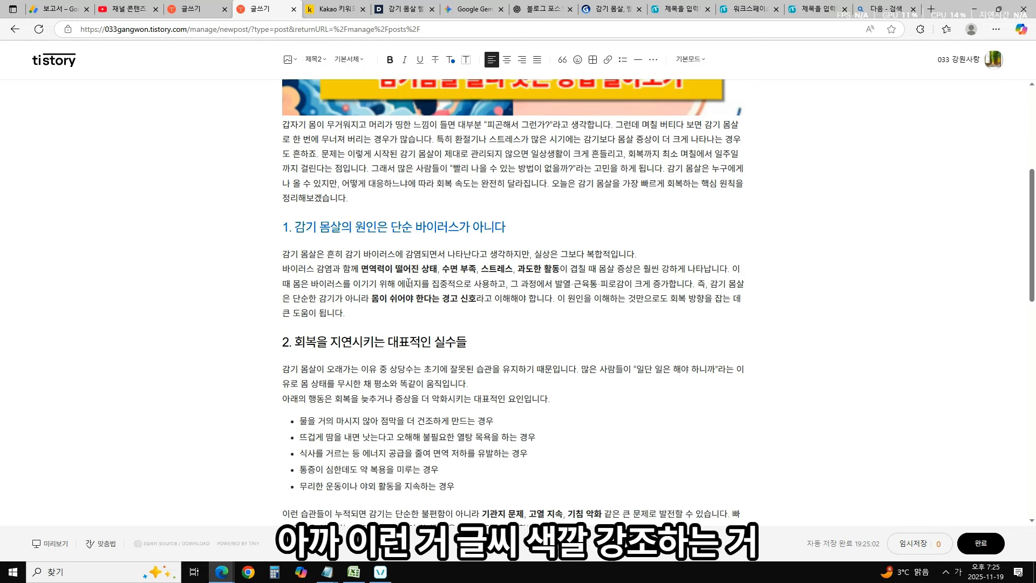
- Colour the headings 2. 회복을 지연시키는 대표적인 실수들 and 3. 감기 몸살을 가장 빨리 낫게 하는 핵심 관리법 blue
click(315, 60)
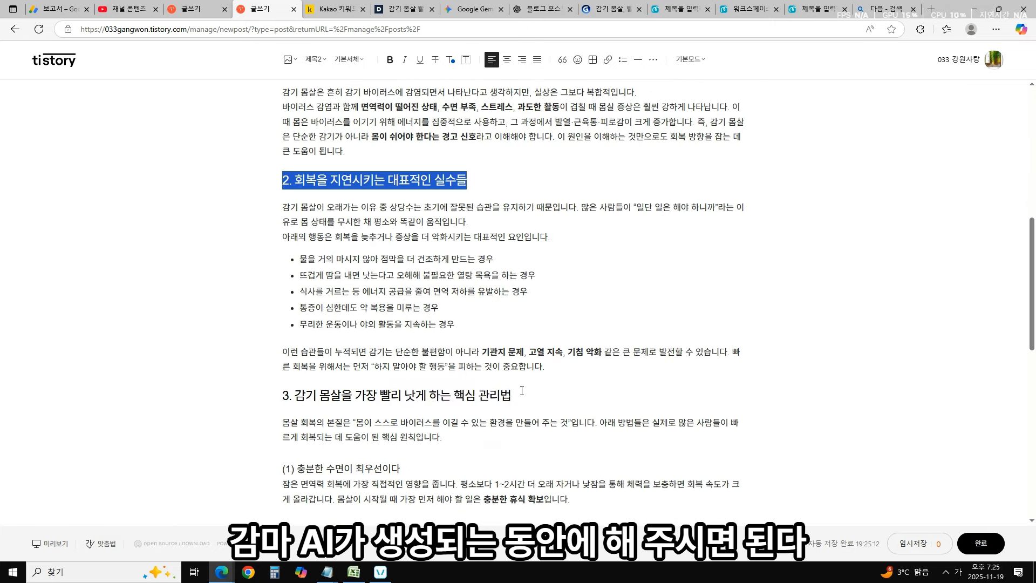
drag(513, 396, 264, 402)
click(450, 59)
click(468, 104)
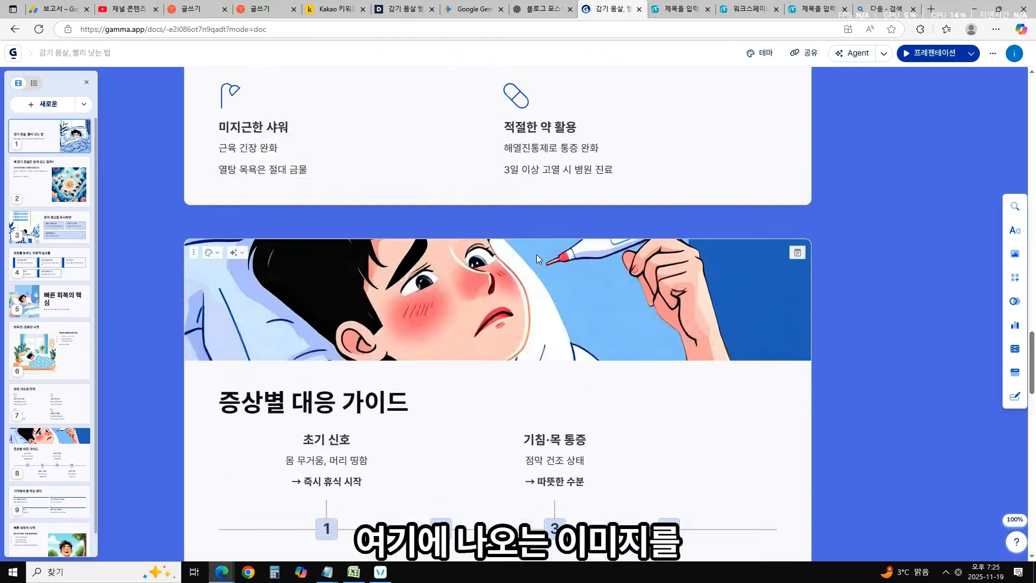
- Capture the title 감기 몸살, 빨리 낫는 법 with its subtitle from the first card of the Gamma document
scroll(814, 306, up, 20)
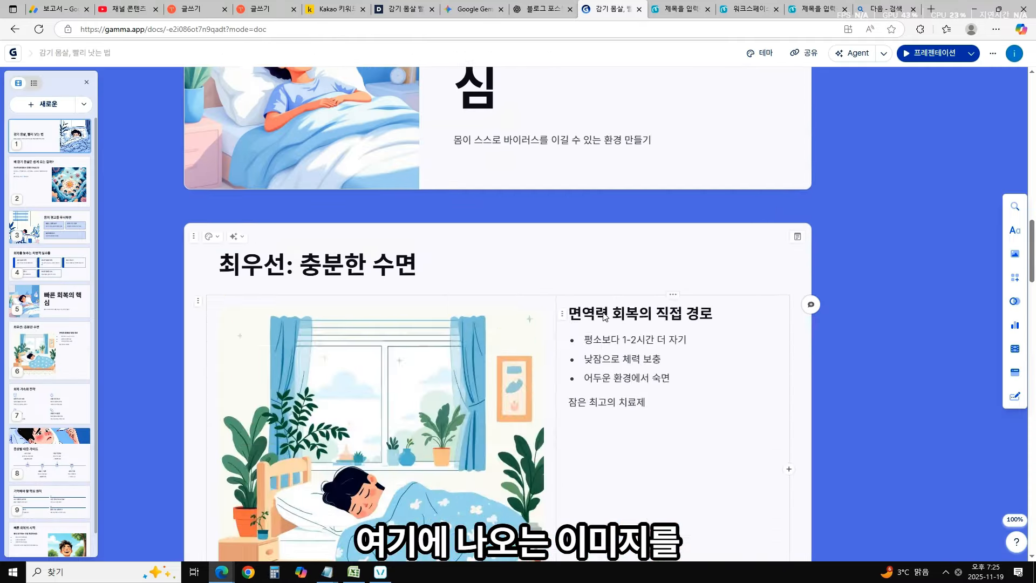
scroll(815, 305, up, 8)
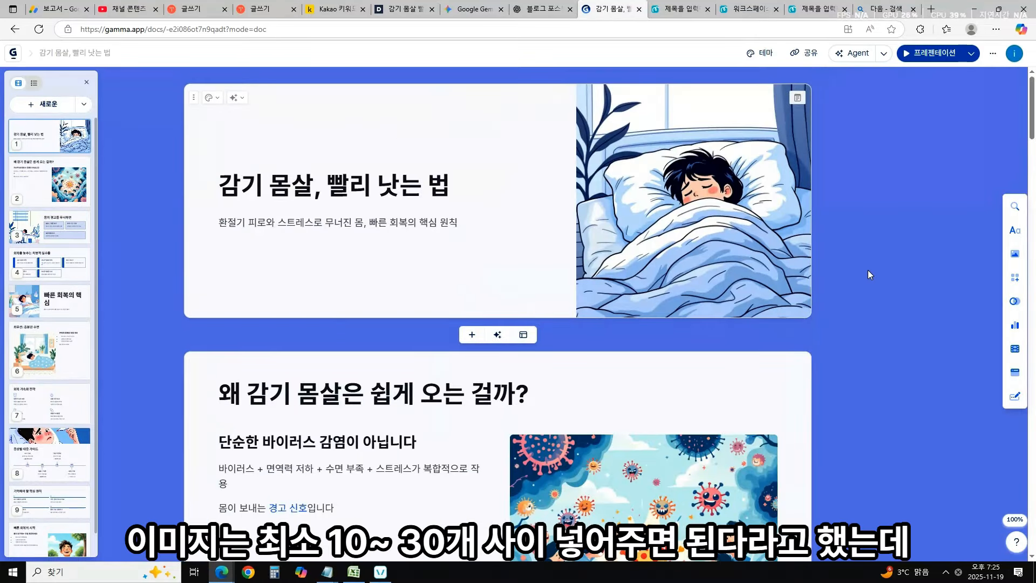
drag(201, 153, 475, 246)
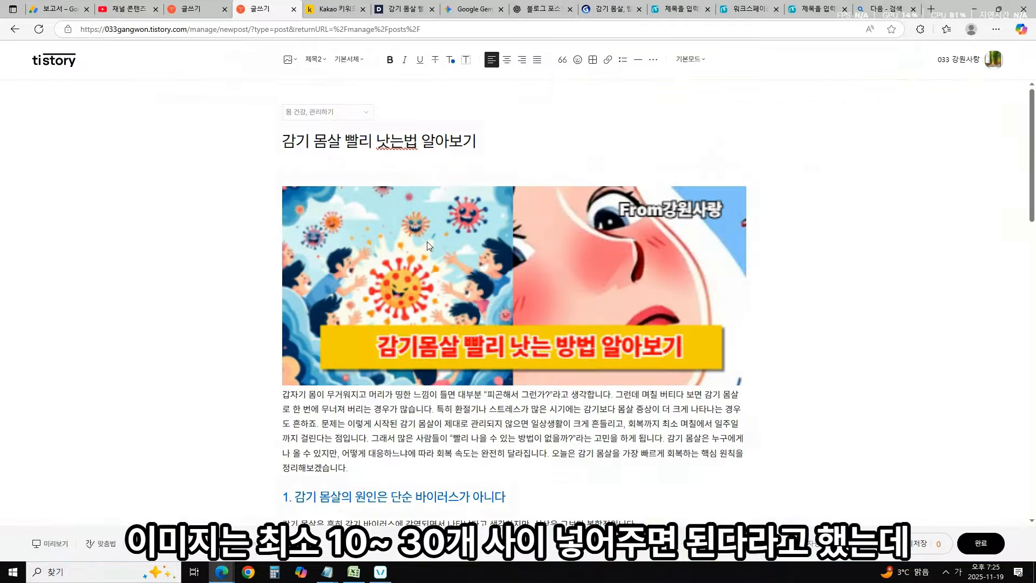
- Insert the captured Gamma title and the first card's sick-in-bed picture side by side within the post's introduction
scroll(568, 210, down, 4)
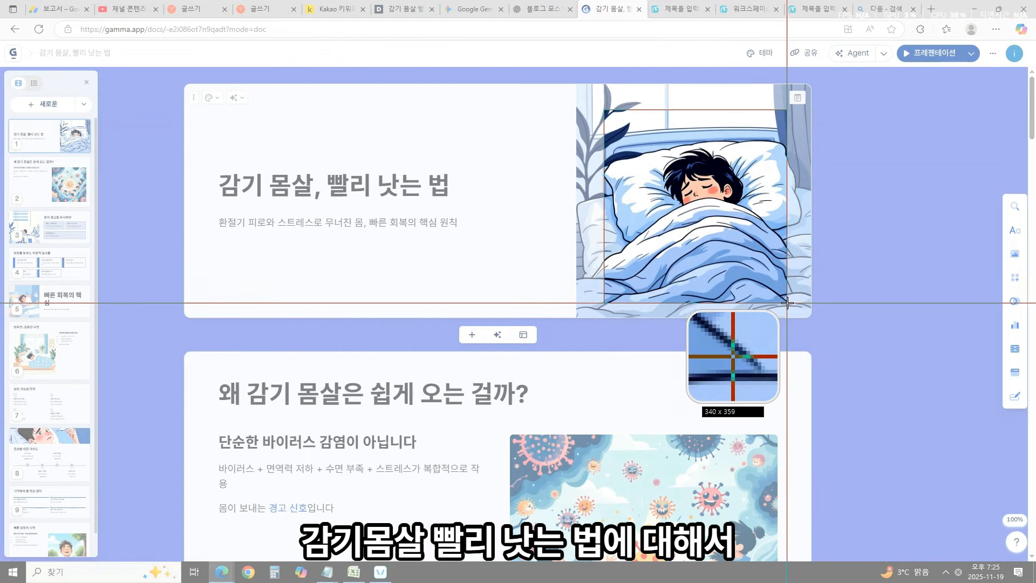
key(ctrl+v)
key(ctrl+v)
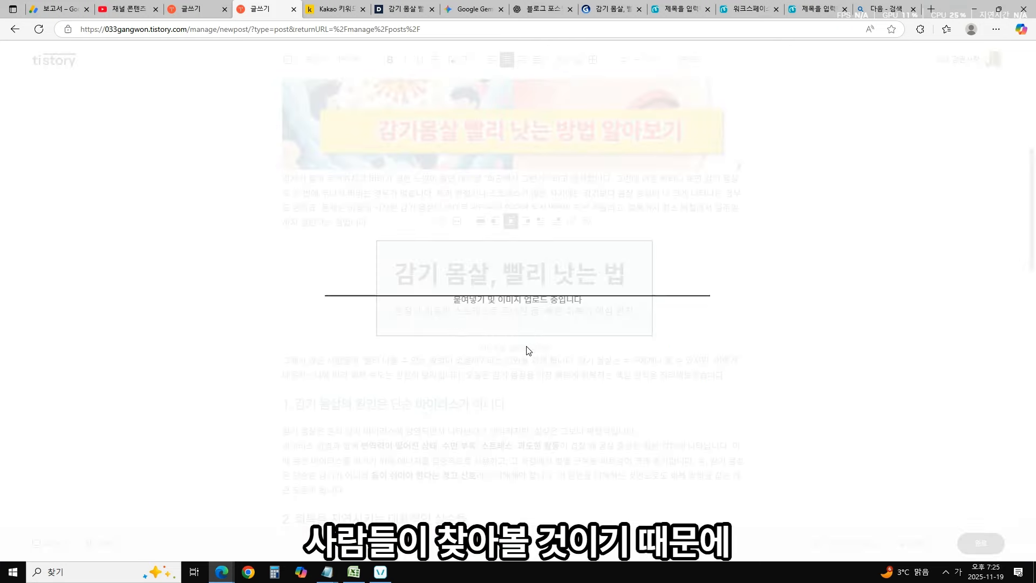
drag(514, 426, 384, 294)
click(414, 210)
scroll(380, 349, down, 2)
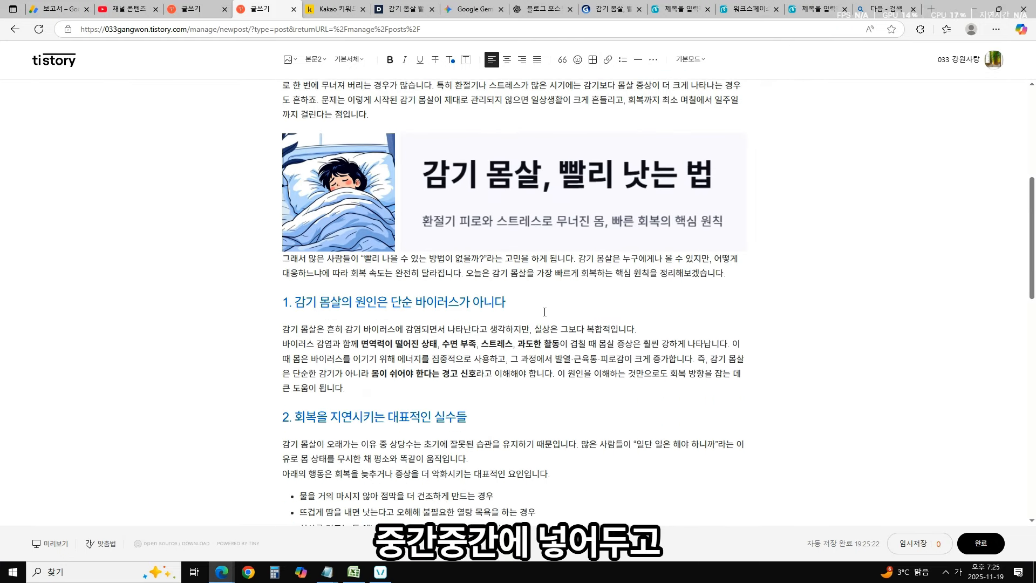
- Insert a saved 033강원사랑 ad template below the heading 1. 감기 몸살의 원인은 단순 바이러스가 아니다
click(543, 311)
key(Return)
click(655, 100)
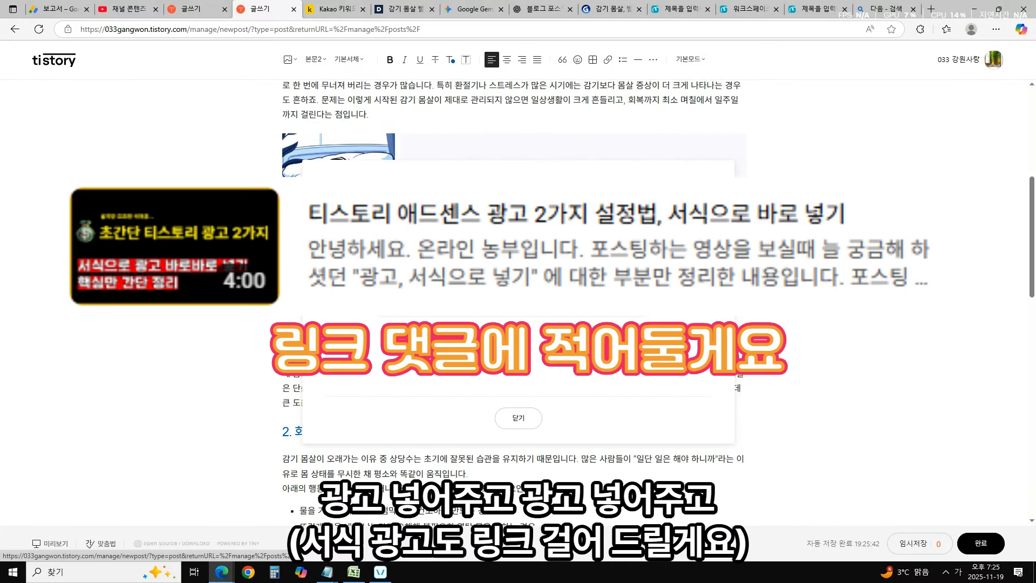
click(485, 279)
- Insert a saved 033강원사랑 ad template below the heading 2. 회복을 지연시키는 대표적인 실수들
scroll(497, 413, down, 5)
click(544, 463)
key(Return)
click(653, 59)
click(639, 103)
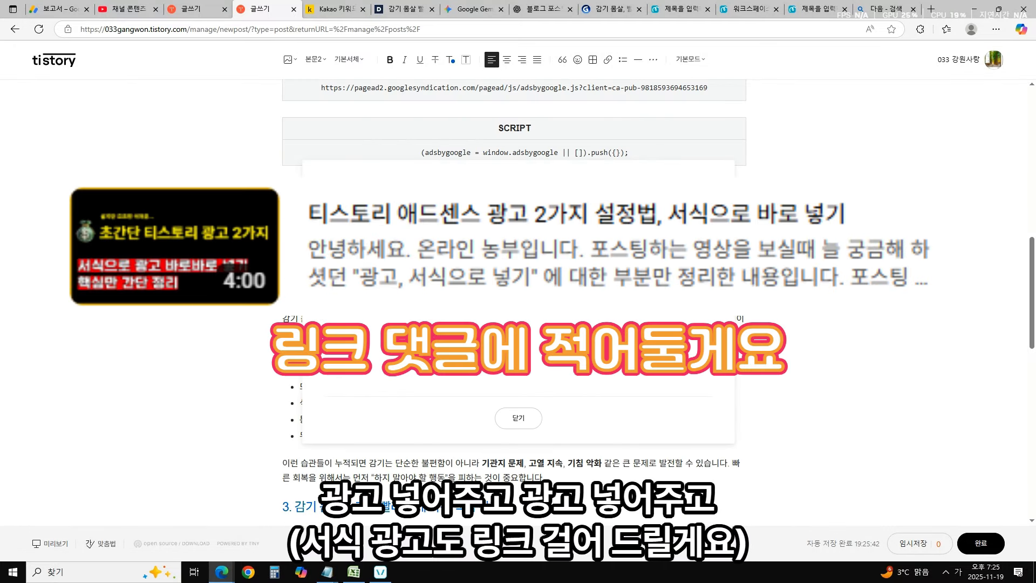
click(484, 279)
- Insert a saved 033강원사랑 ad template below the heading 감기 몸살 관리가 중요해요!
scroll(497, 413, down, 10)
click(653, 59)
click(639, 102)
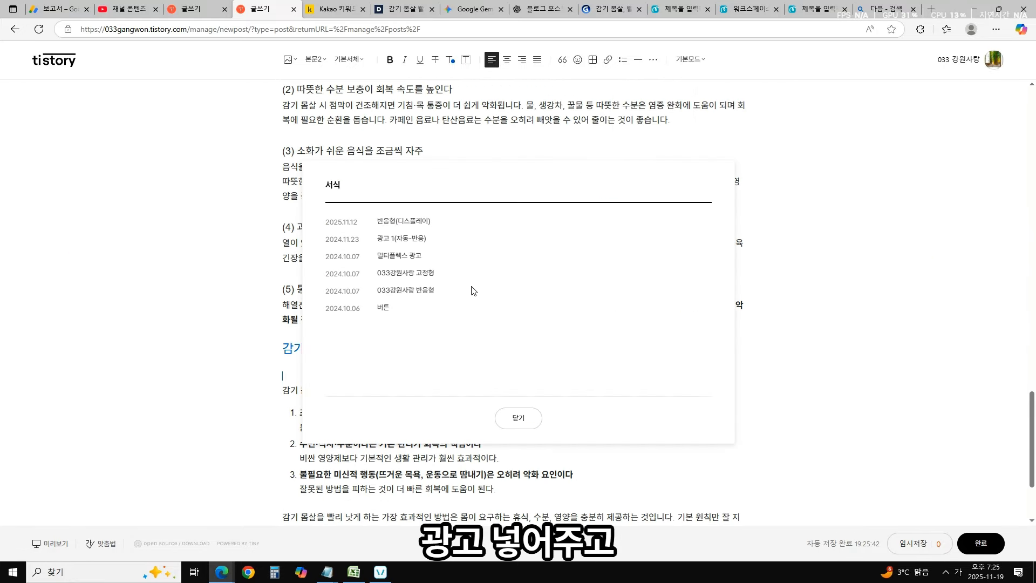
click(484, 279)
- Insert a saved 033강원사랑 ad template at the very end of the post
scroll(497, 392, down, 5)
click(653, 59)
click(638, 102)
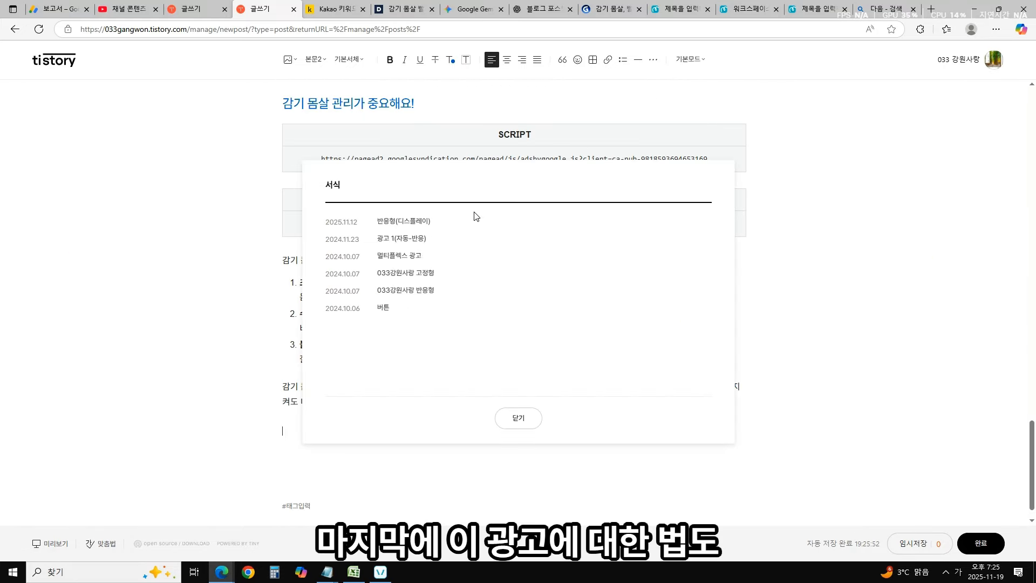
click(485, 280)
- Capture the virus illustration from Gamma's second card and insert it after the first sentence of section 1 in the post
scroll(464, 378, up, 20)
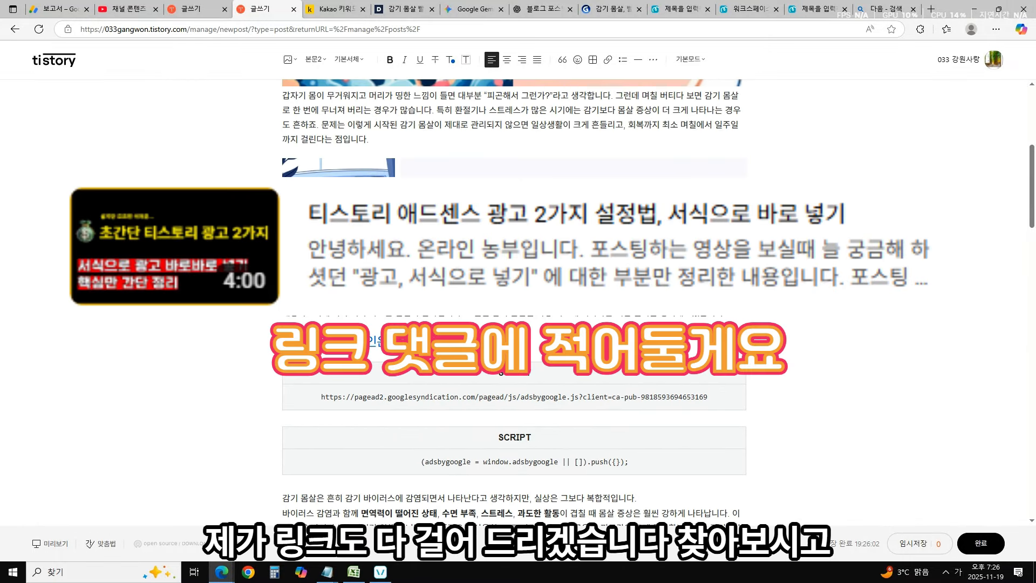
scroll(645, 321, down, 3)
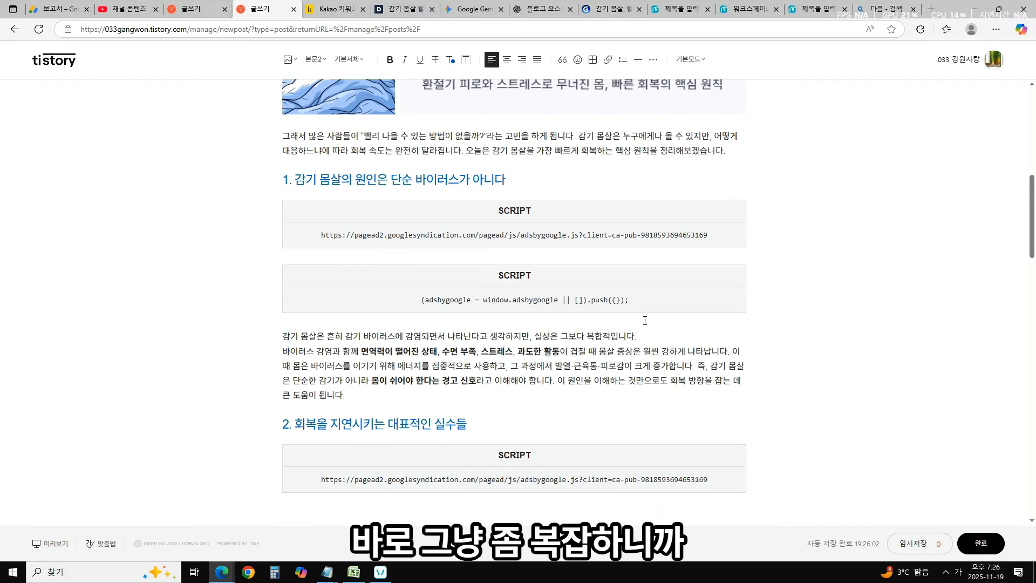
key(Return)
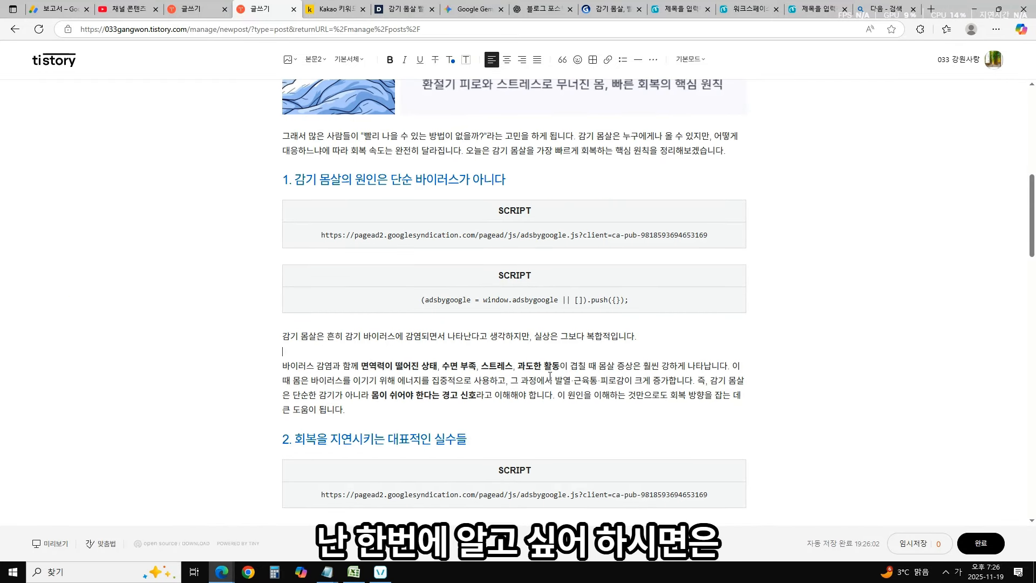
click(608, 6)
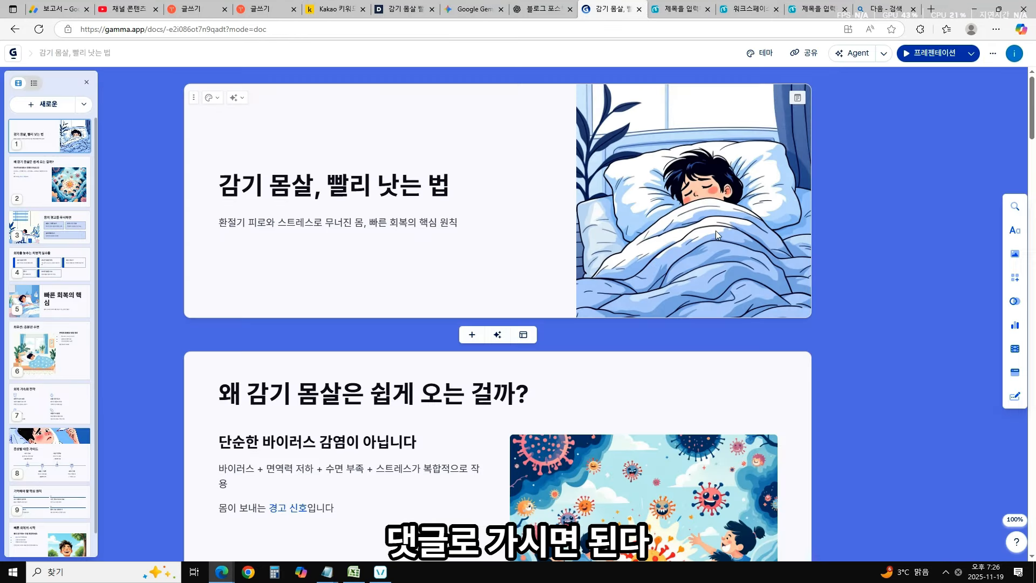
scroll(716, 230, down, 5)
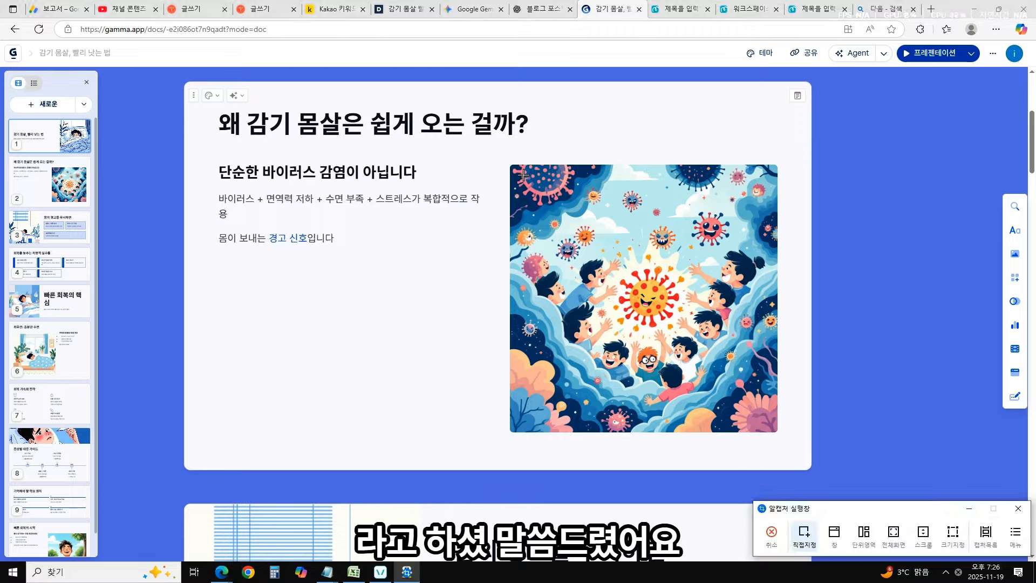
drag(511, 166, 765, 426)
click(264, 8)
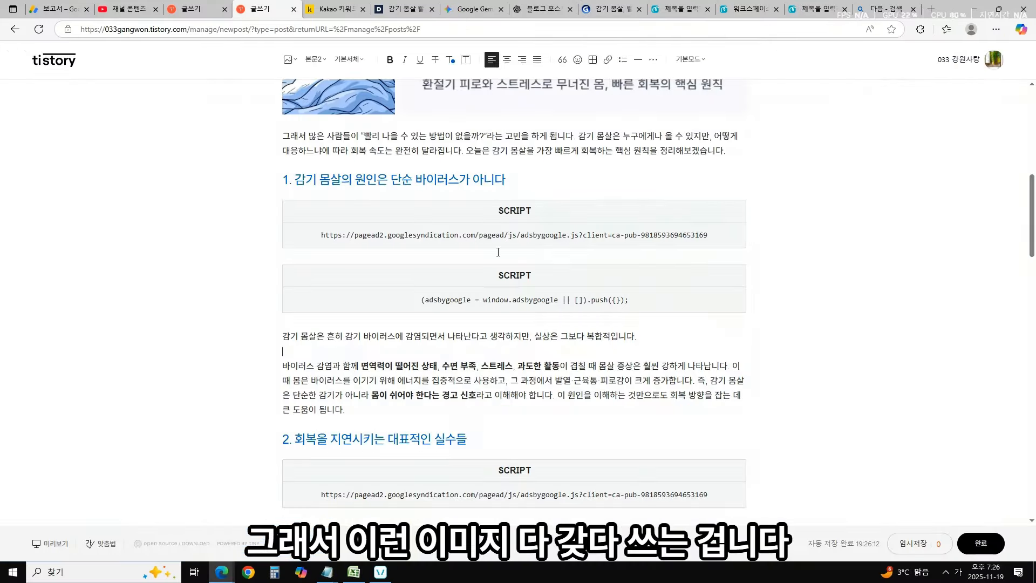
key(ctrl+v)
- Insert a capture of Gamma's 회복을 늦추는 치명적 실수들 card above the bullet list in section 2 of the post
click(610, 9)
scroll(809, 308, down, 5)
scroll(837, 297, up, 5)
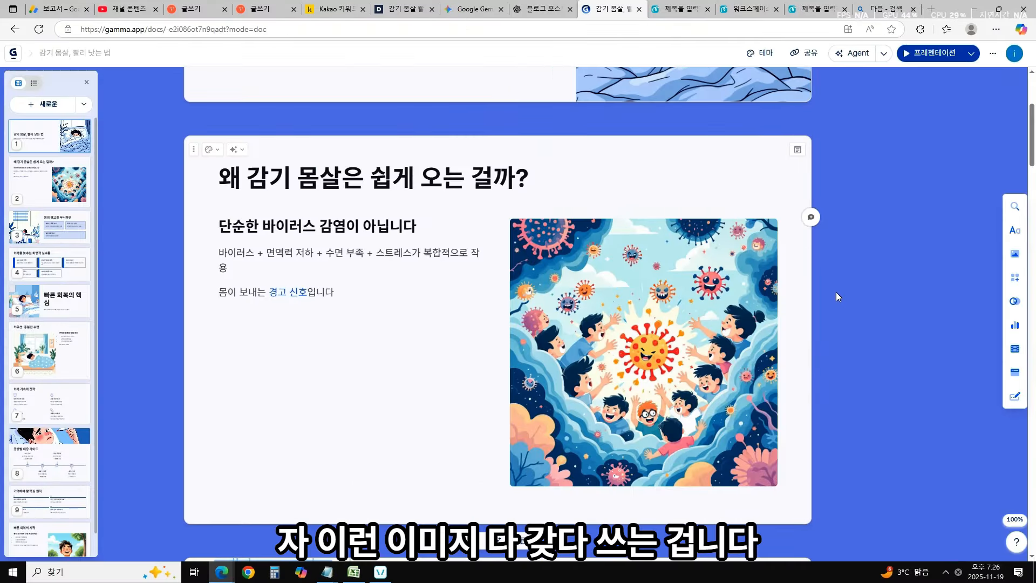
key(ctrl+shift+d)
key(Escape)
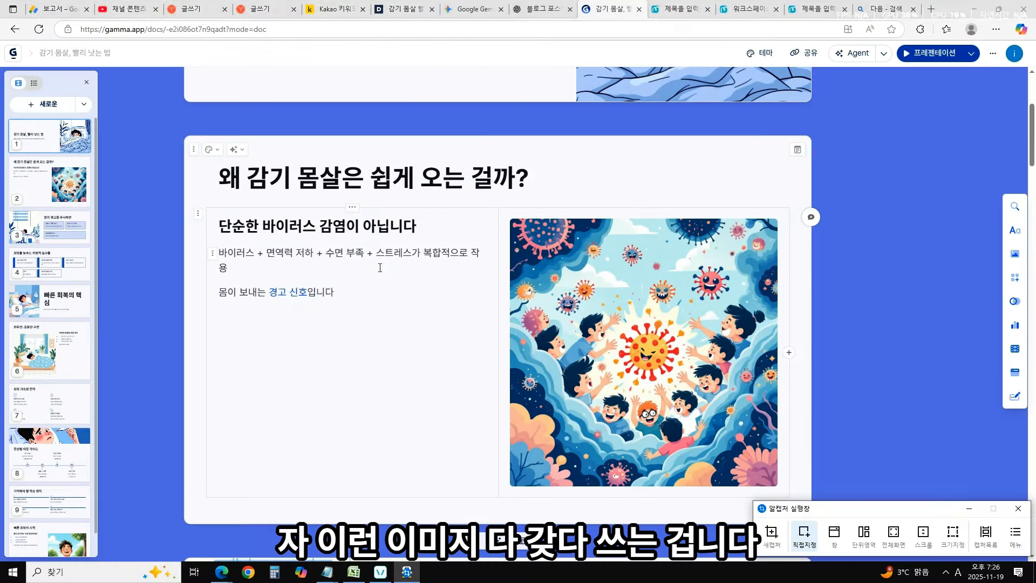
click(378, 252)
key(Return)
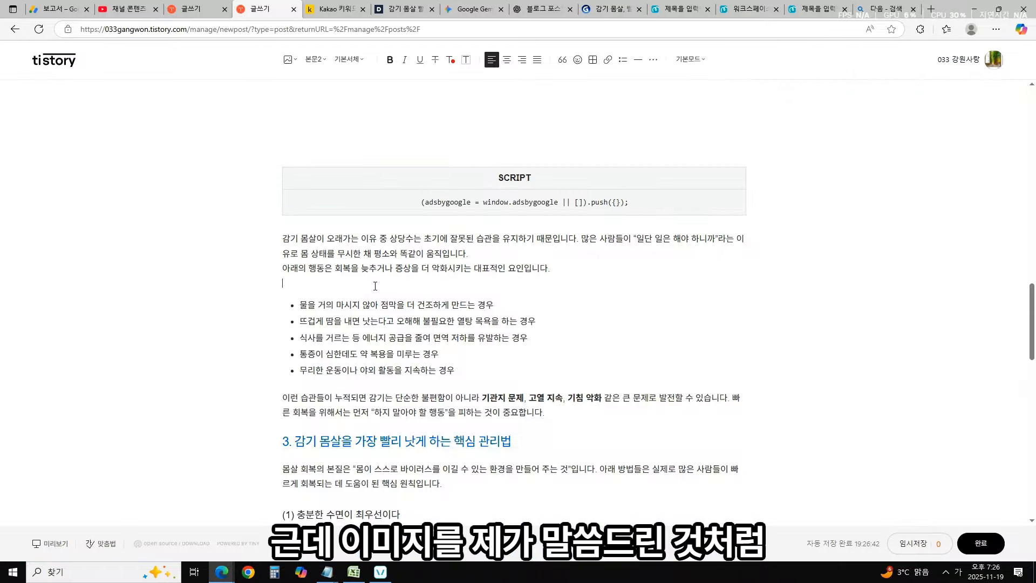
key(ctrl+v)
click(555, 243)
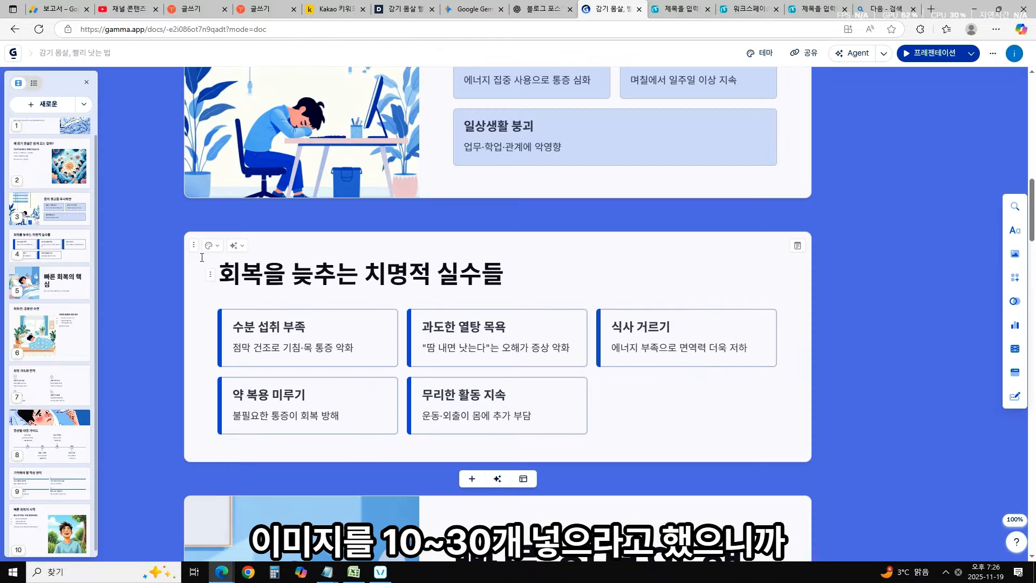
- Capture the Gamma boxes 수분 섭취 부족 and 과도한 열탕 목욕 separately and place them side by side above section 2's bullet list
key(ctrl+shift+d)
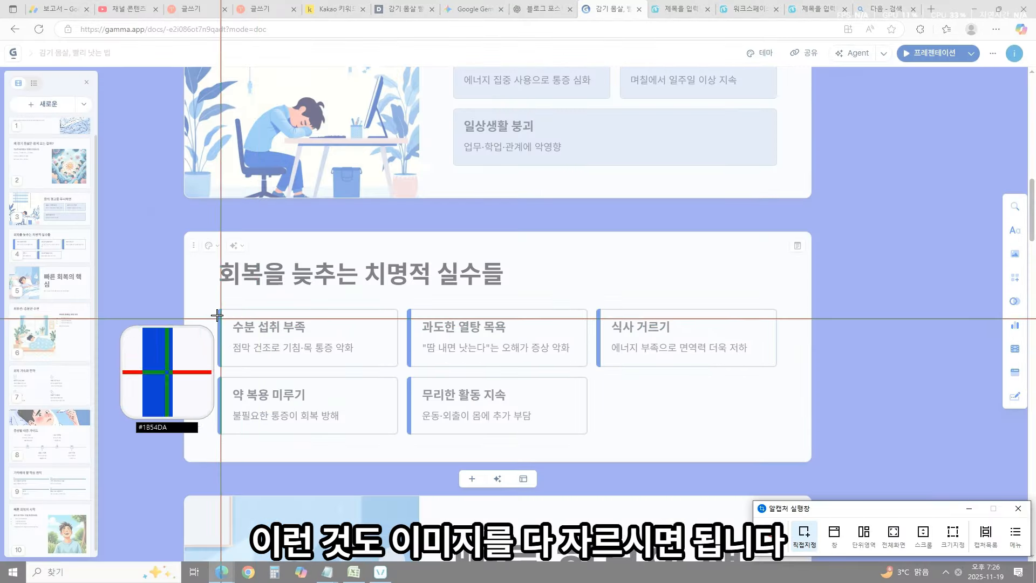
drag(213, 307, 393, 361)
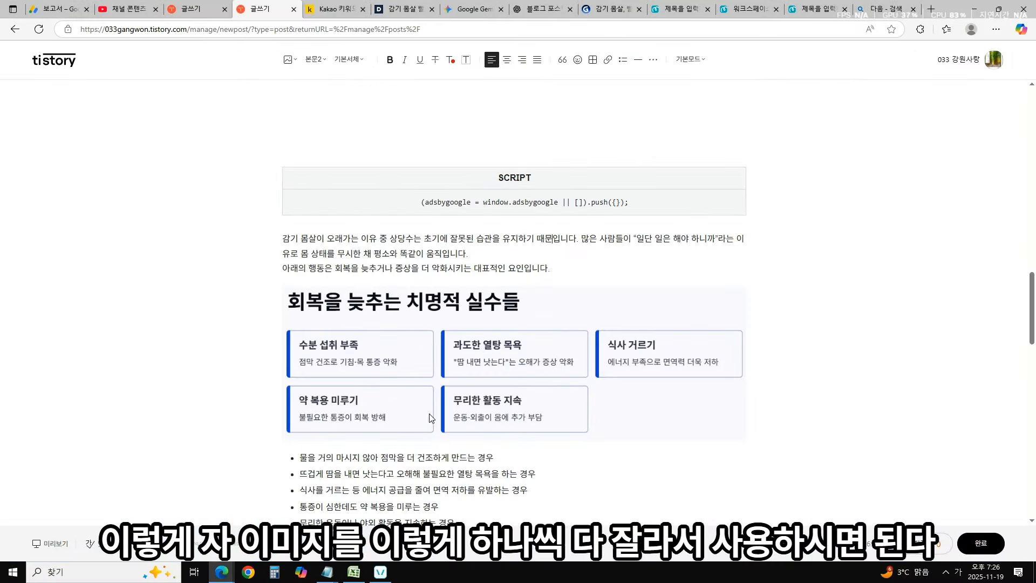
click(430, 418)
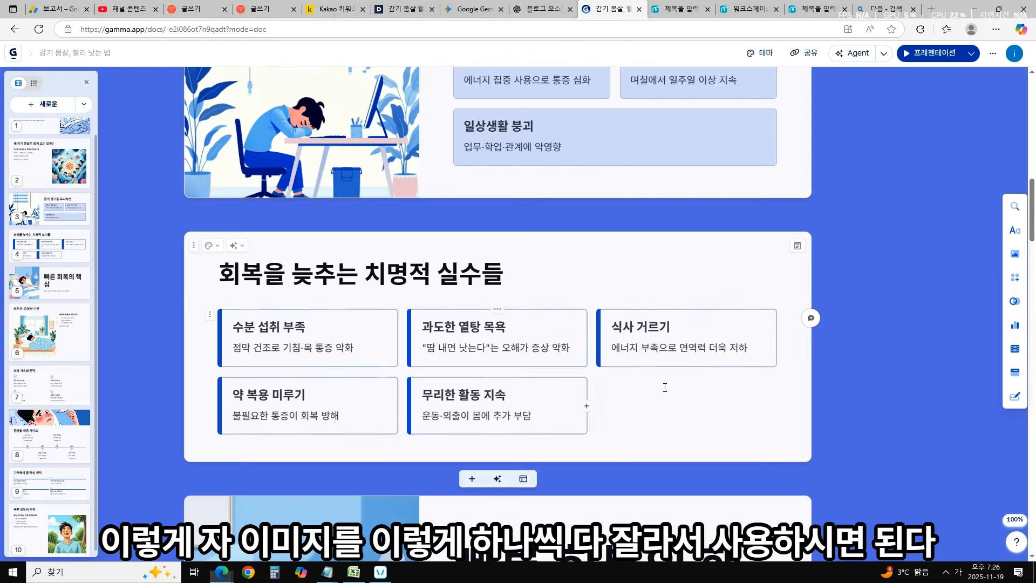
key(ctrl+shift+d)
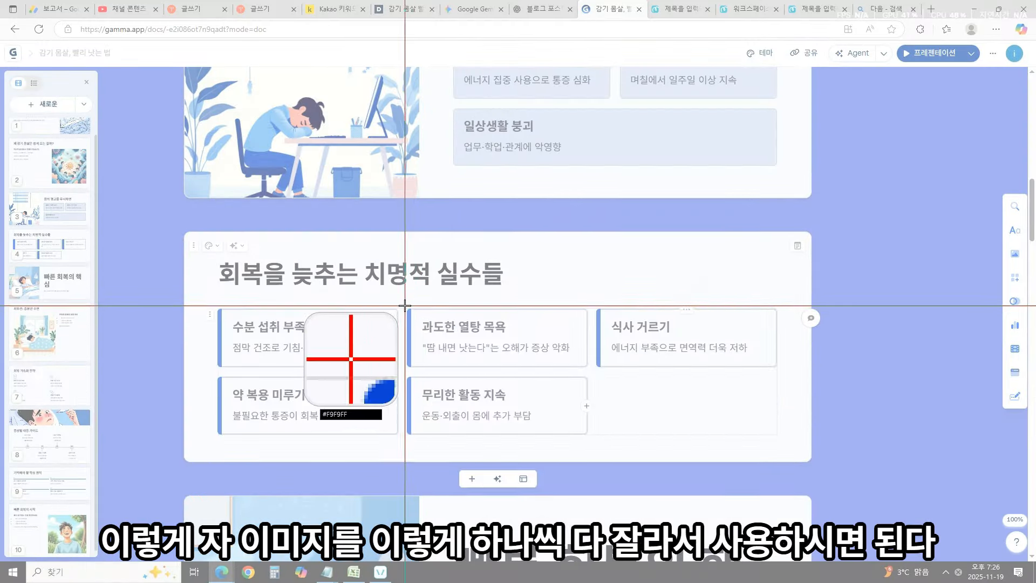
drag(404, 306, 592, 370)
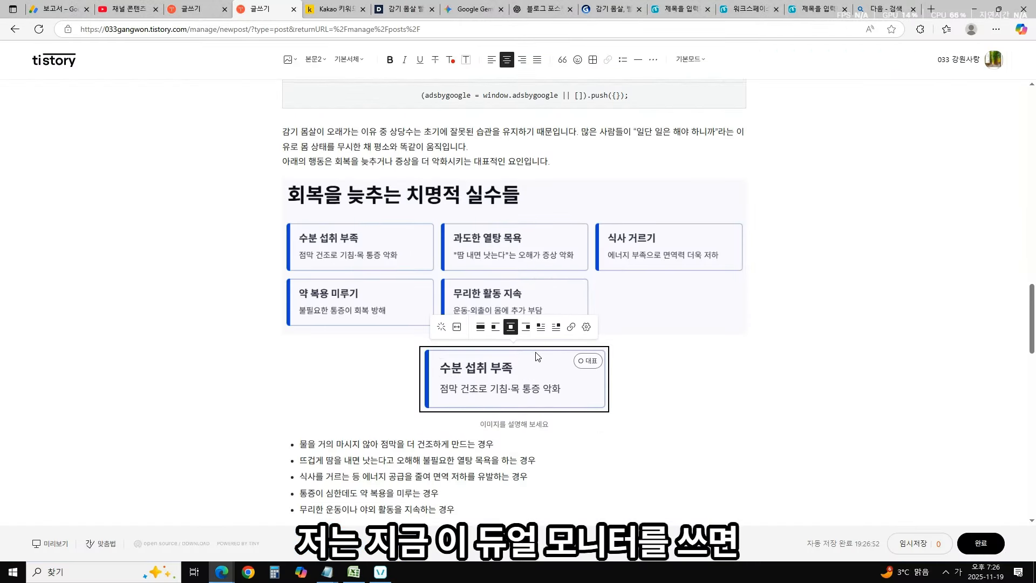
scroll(535, 356, down, 1)
key(ctrl+v)
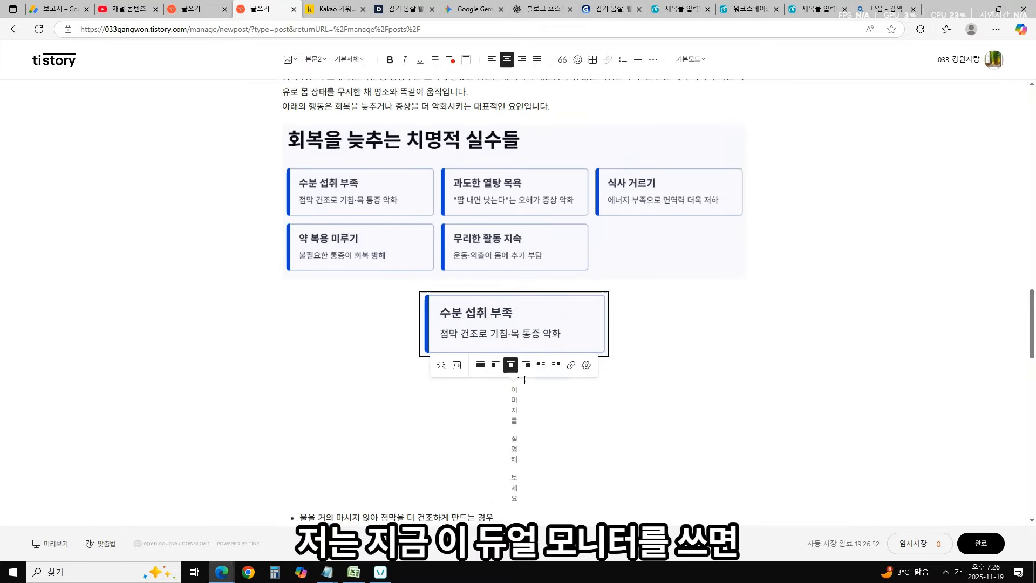
drag(522, 411, 587, 325)
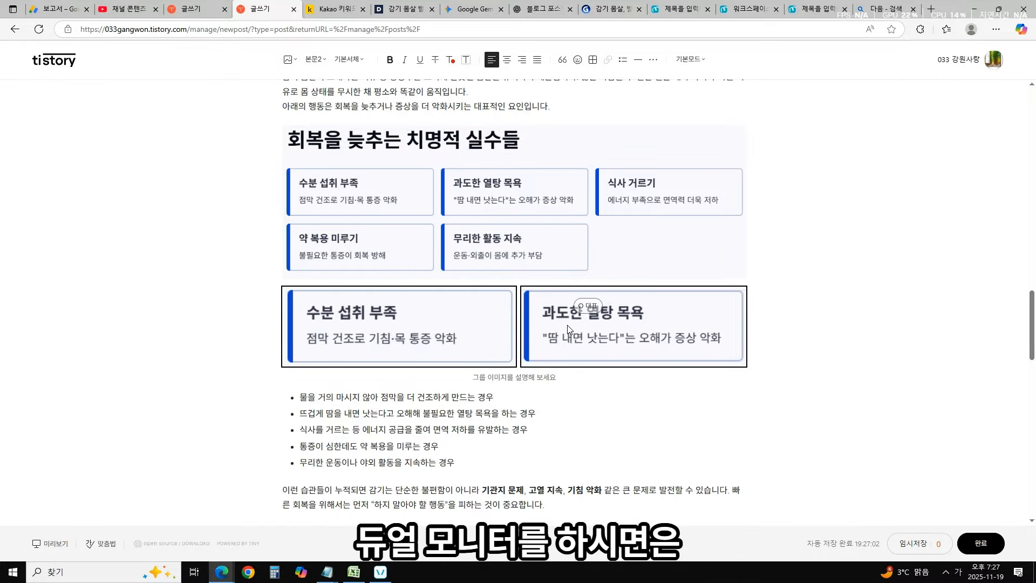
- Delete the separate 수분 섭취 부족 and 과도한 열탕 목욕 images from the post
click(489, 317)
key(Delete)
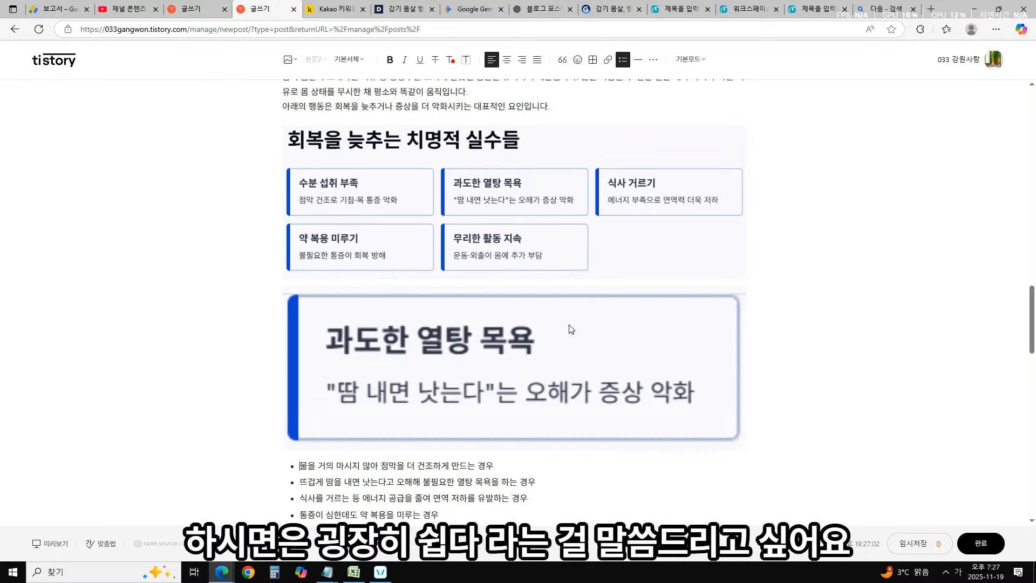
click(571, 328)
key(Delete)
- Narrow the picture on Gamma's 빠른 회복의 핵심 card so that its title fits on one line
click(610, 9)
scroll(820, 290, down, 6)
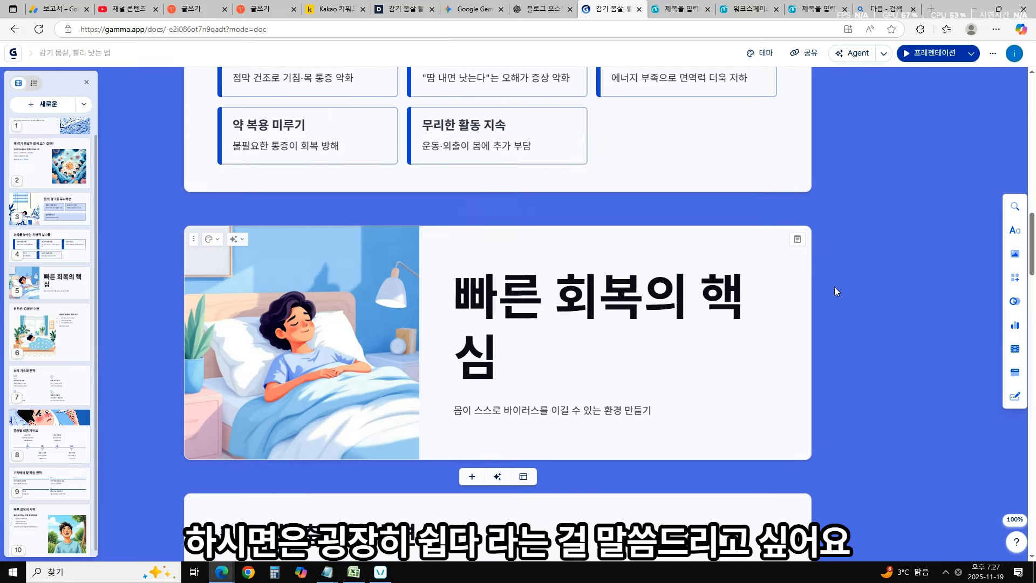
drag(420, 295, 341, 295)
click(878, 289)
- Capture the title and subtitle of the 빠른 회복의 핵심 card and insert them below heading 3 in the post
key(ctrl+shift+c)
drag(354, 230, 786, 363)
click(265, 9)
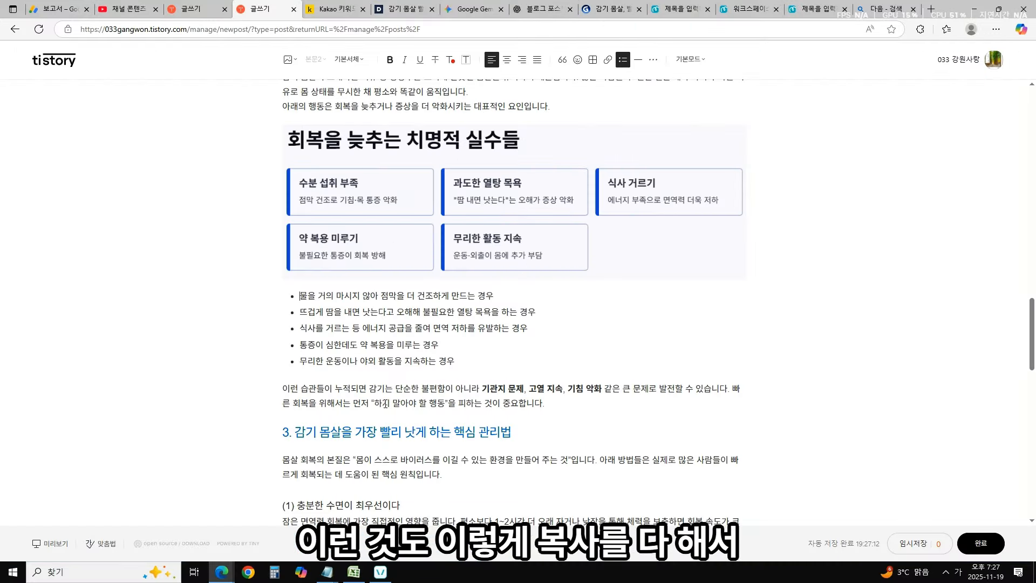
key(ctrl+v)
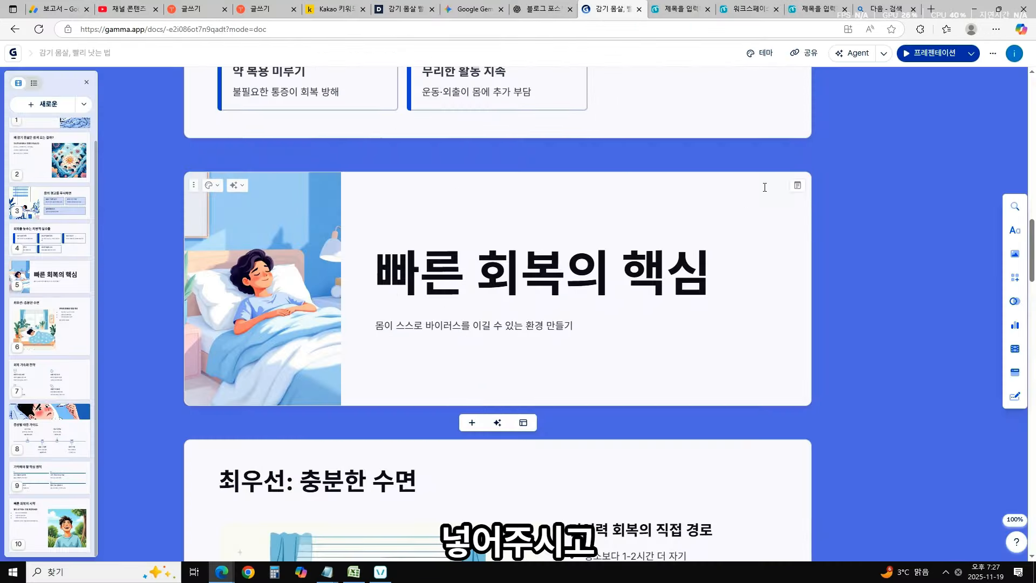
- Insert the 빠른 회복의 핵심 card's picture beside its title, and the 충분한 수면 illustration below the paragraph of subsection (1)
key(ctrl+shift+c)
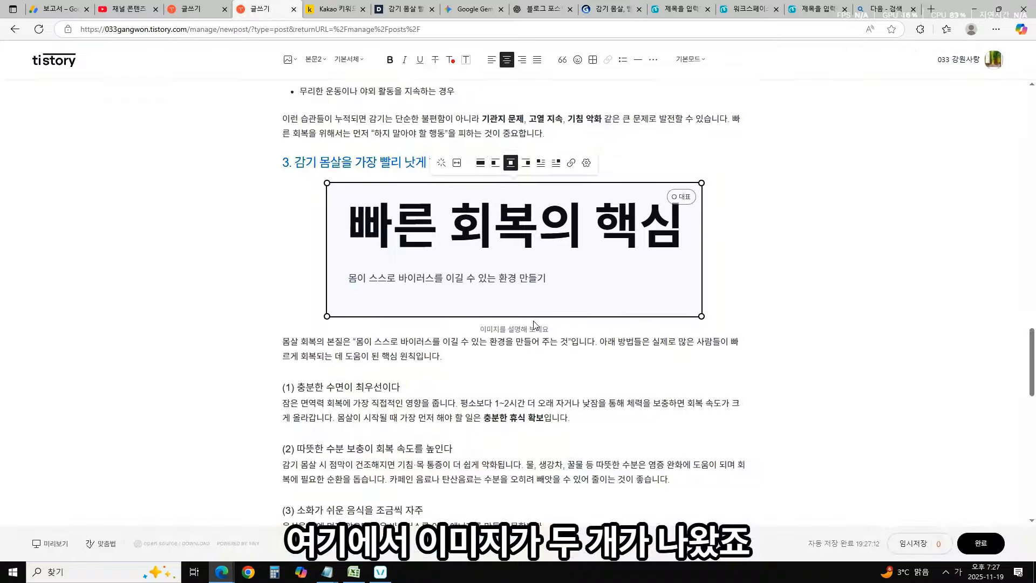
key(ctrl+v)
key(ctrl+shift+c)
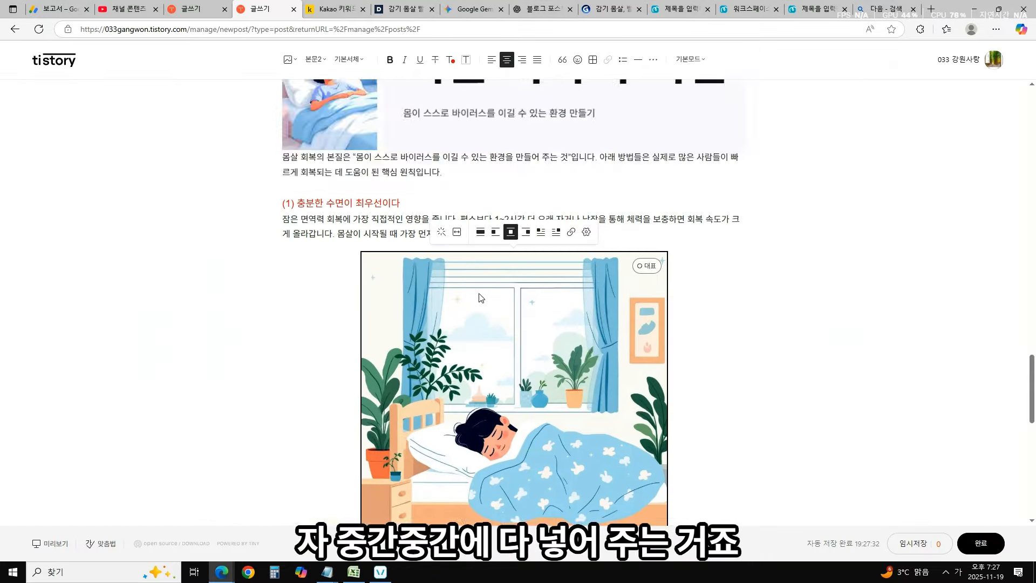
- Insert the captured 면역력 회복의 직접 경로 text below subsection (1) and place it beside the sleeping illustration
scroll(537, 407, down, 1)
key(ctrl+v)
drag(509, 453, 426, 357)
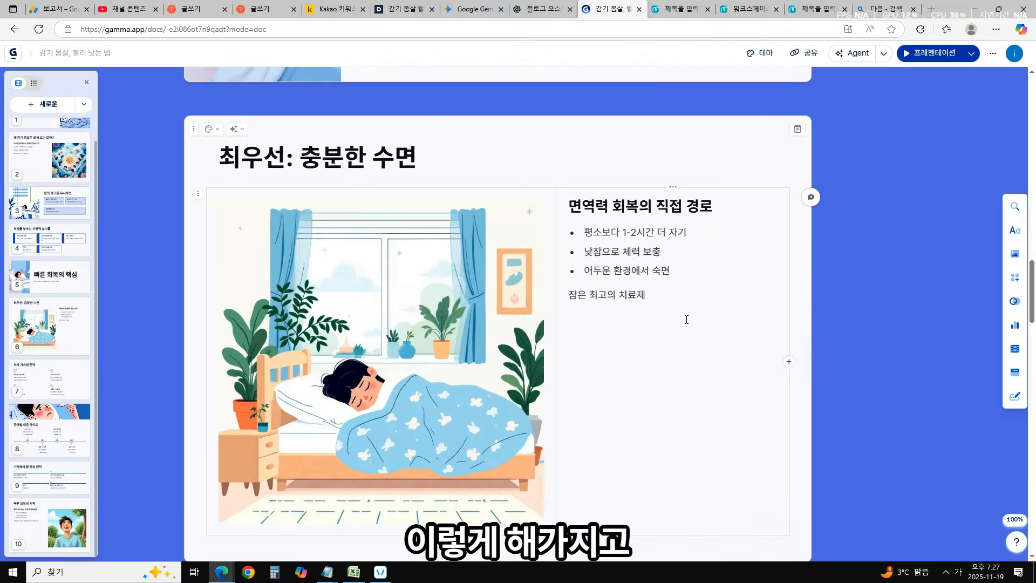
- Capture the banner picture of Gamma's 증상별 대응 가이드 card and insert it below the subsection (4) heading in the post
scroll(691, 319, down, 10)
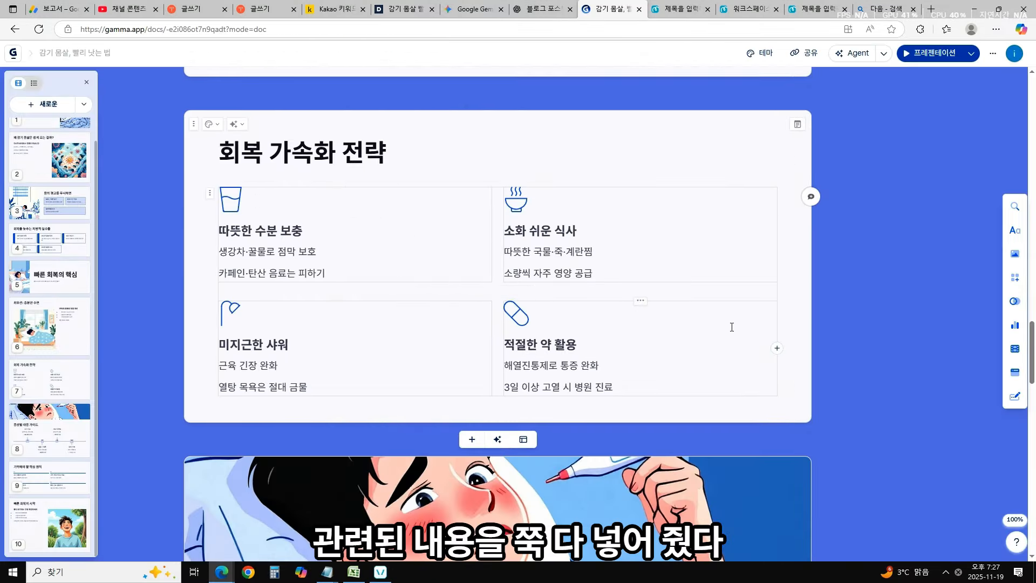
scroll(692, 319, down, 5)
key(ctrl+shift+d)
drag(185, 188, 811, 307)
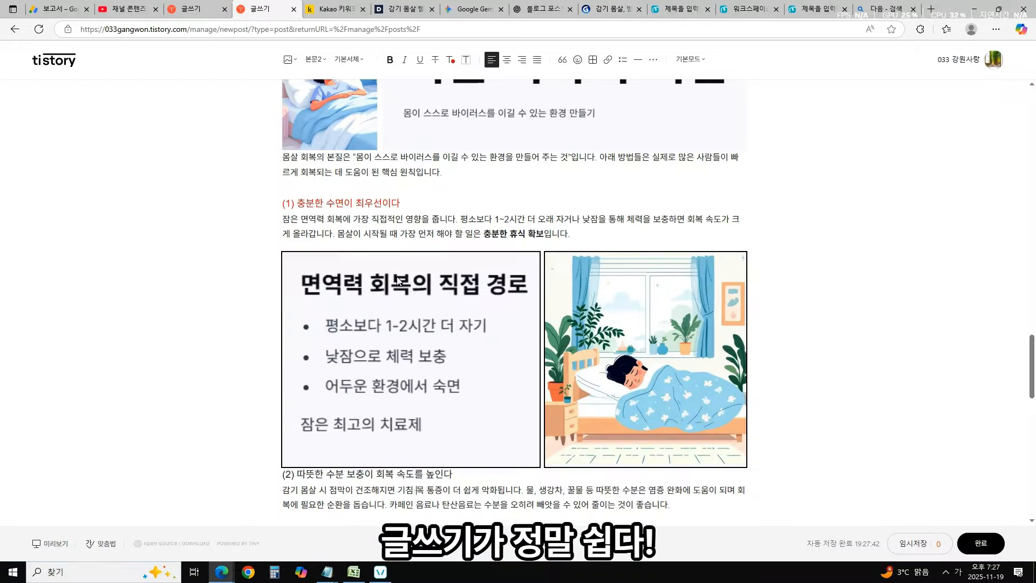
scroll(396, 283, down, 5)
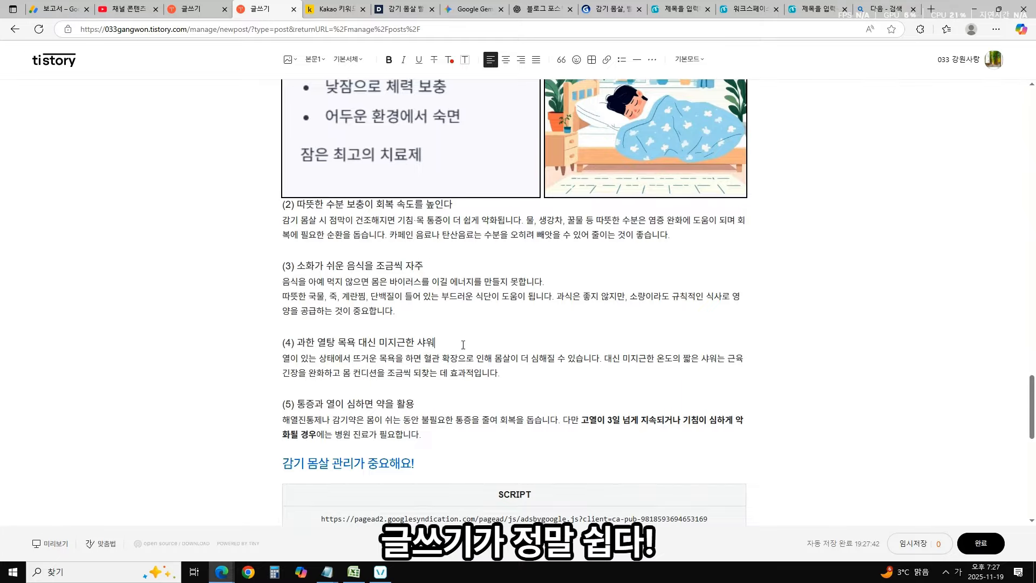
key(ctrl+v)
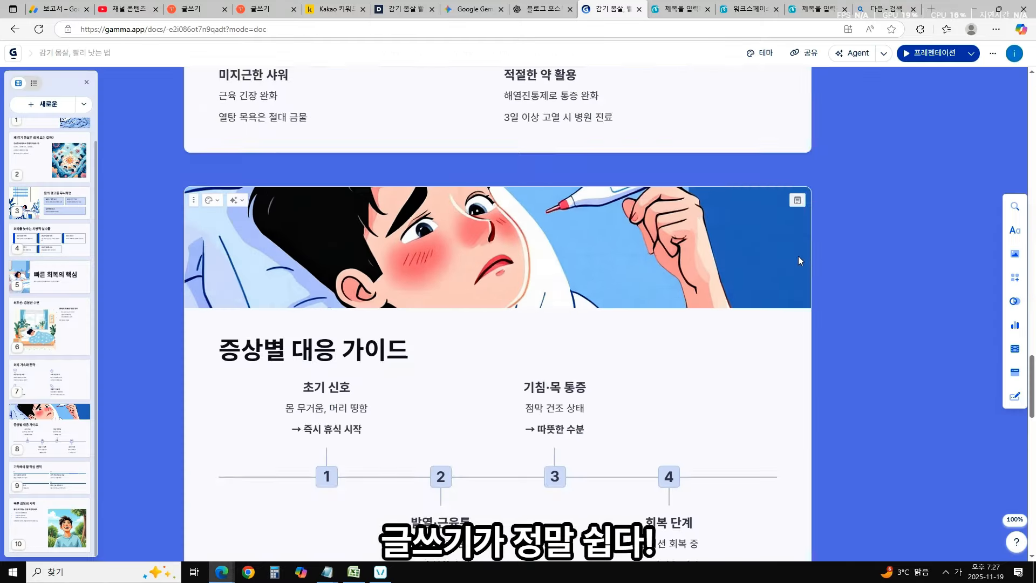
- Insert a capture of Gamma's 기억해야 할 핵심 원칙 card below the opening sentence of the 감기 몸살 관리가 중요해요! section
scroll(798, 256, down, 8)
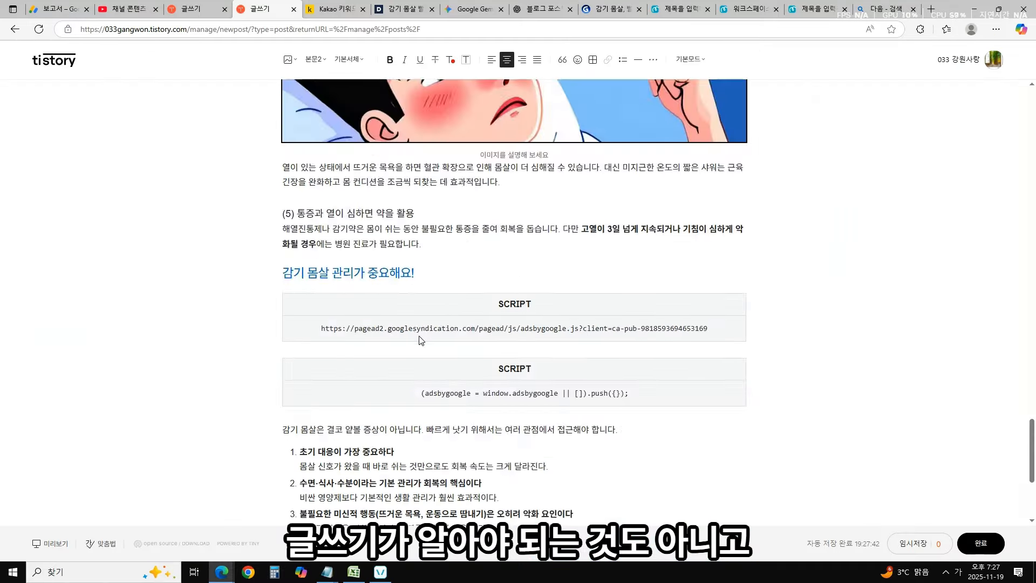
scroll(417, 336, down, 3)
click(653, 252)
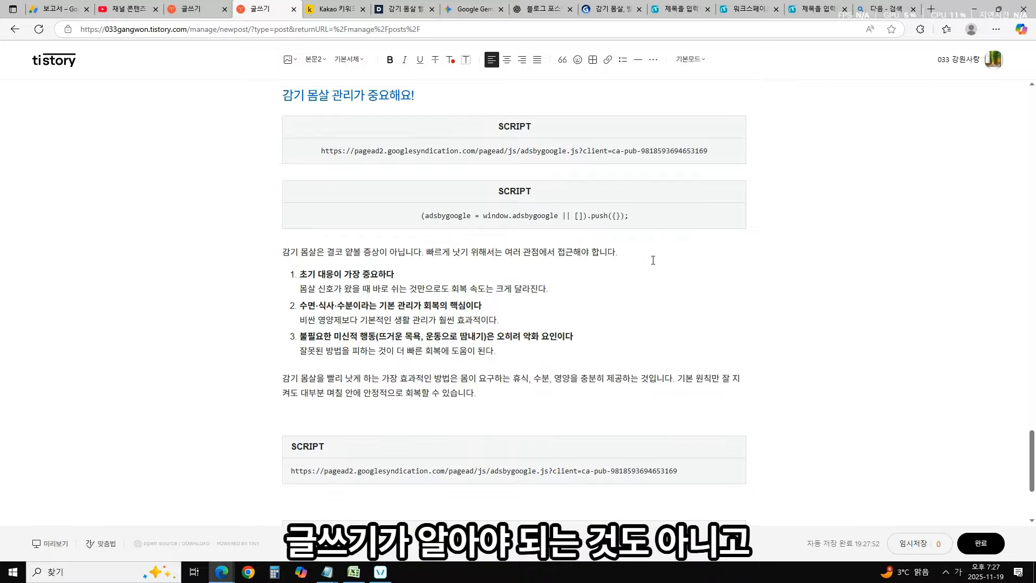
key(ctrl+v)
- Remove the blank line after the closing paragraph and insert the 빠른 회복의 시작 card's text and picture there side by side
scroll(653, 260, down, 4)
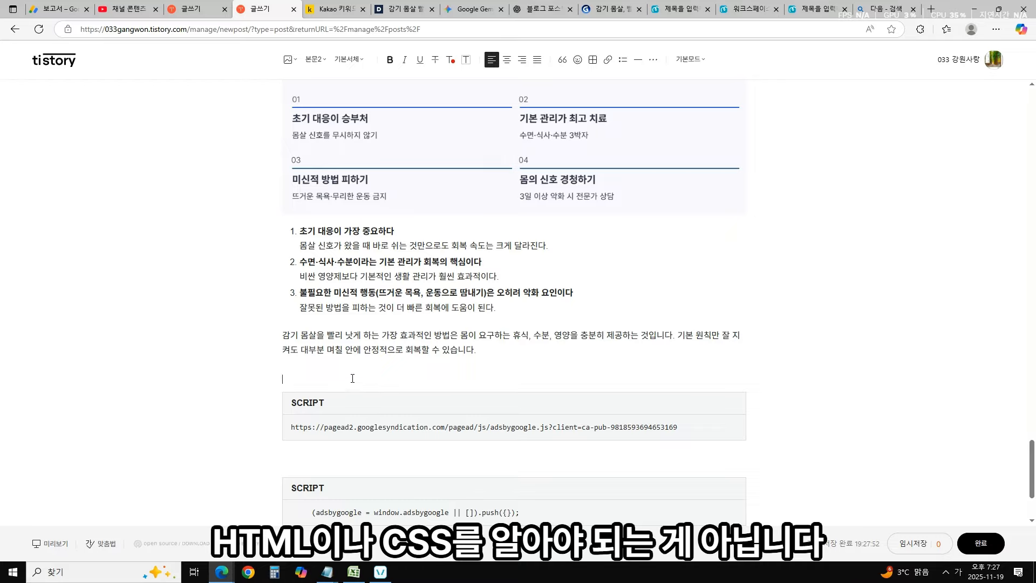
key(BackSpace)
scroll(547, 316, down, 2)
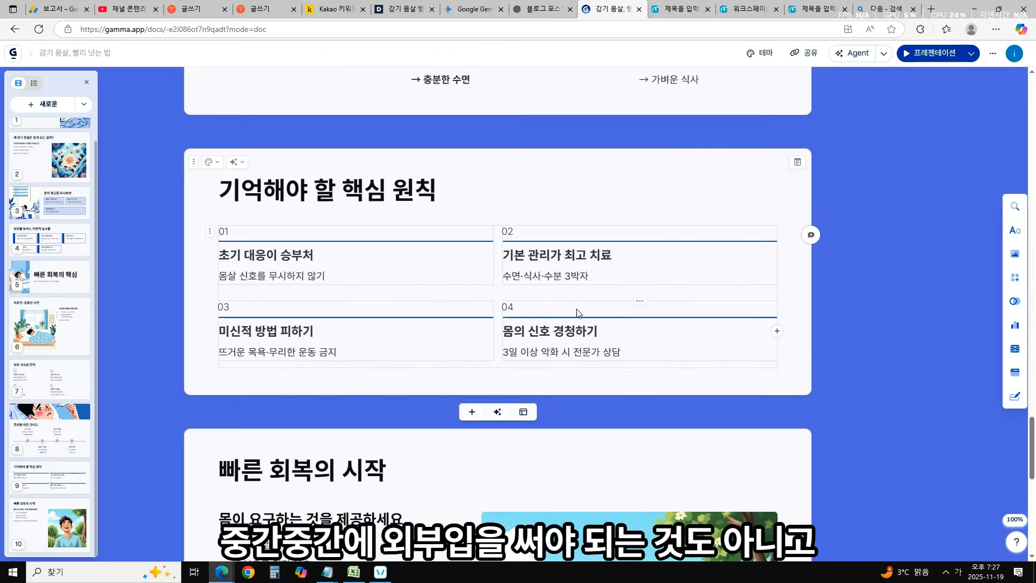
scroll(846, 277, down, 5)
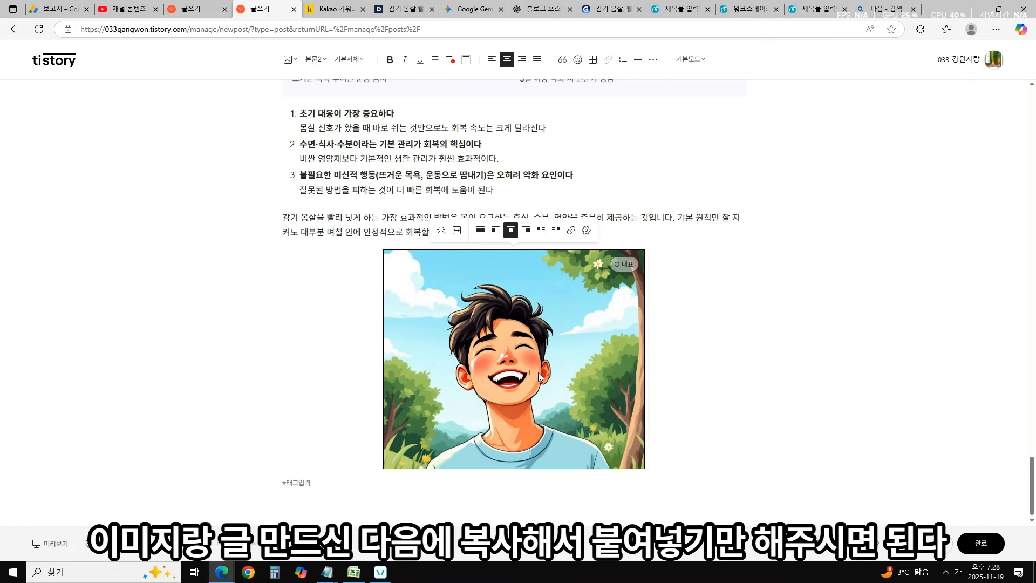
scroll(523, 348, down, 2)
key(ctrl+v)
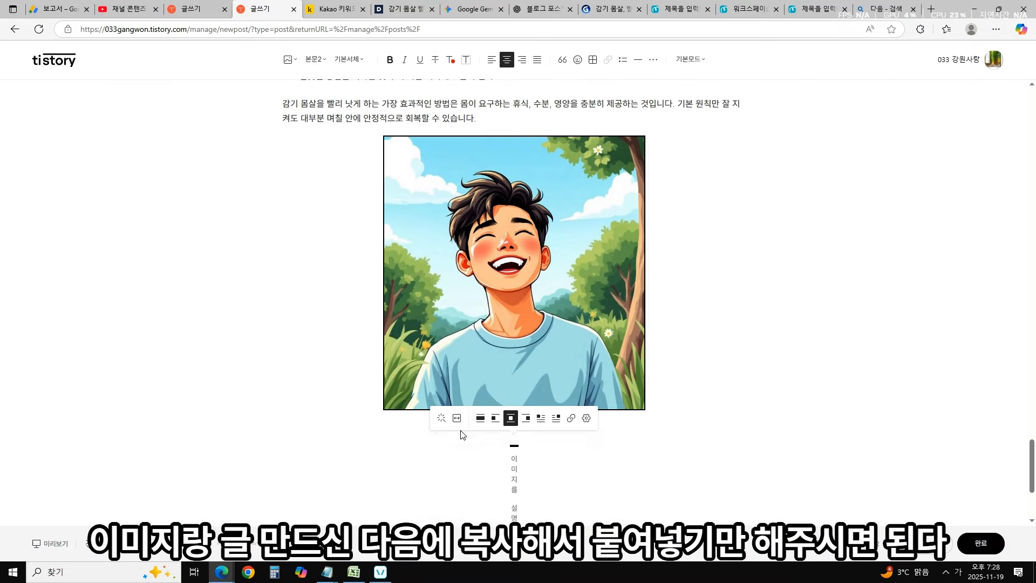
drag(474, 447, 401, 312)
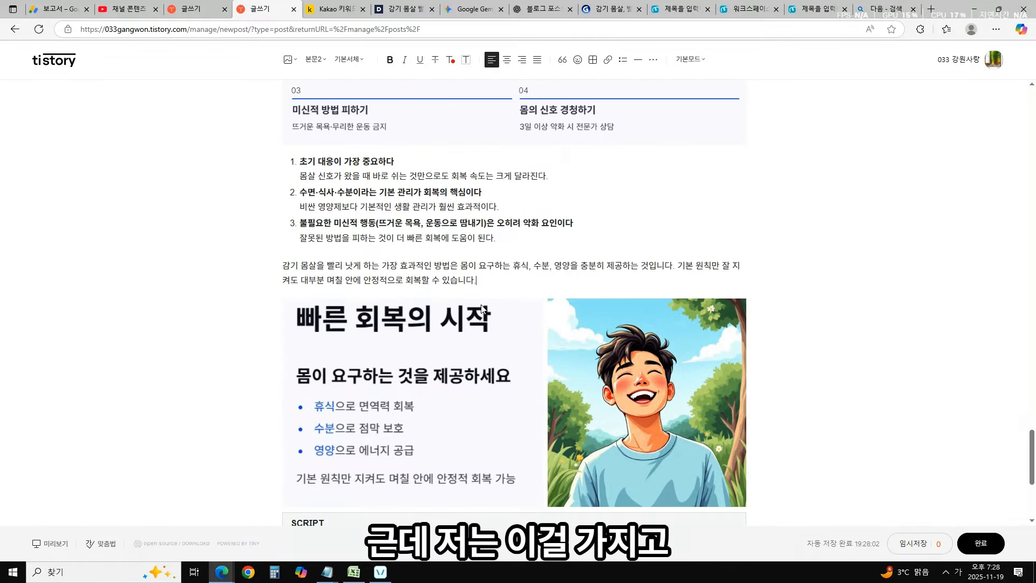
- Review the finished post's images, ad scripts and text from the closing section back up to the 회복을 늦추는 치명적 실수들 image
scroll(428, 369, down, 3)
scroll(557, 410, down, 1)
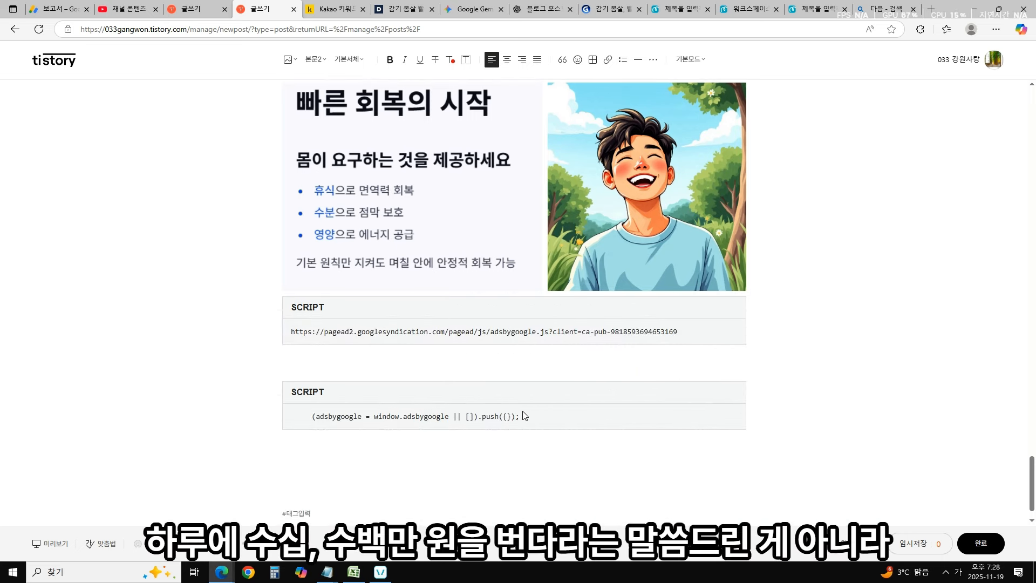
scroll(624, 409, up, 5)
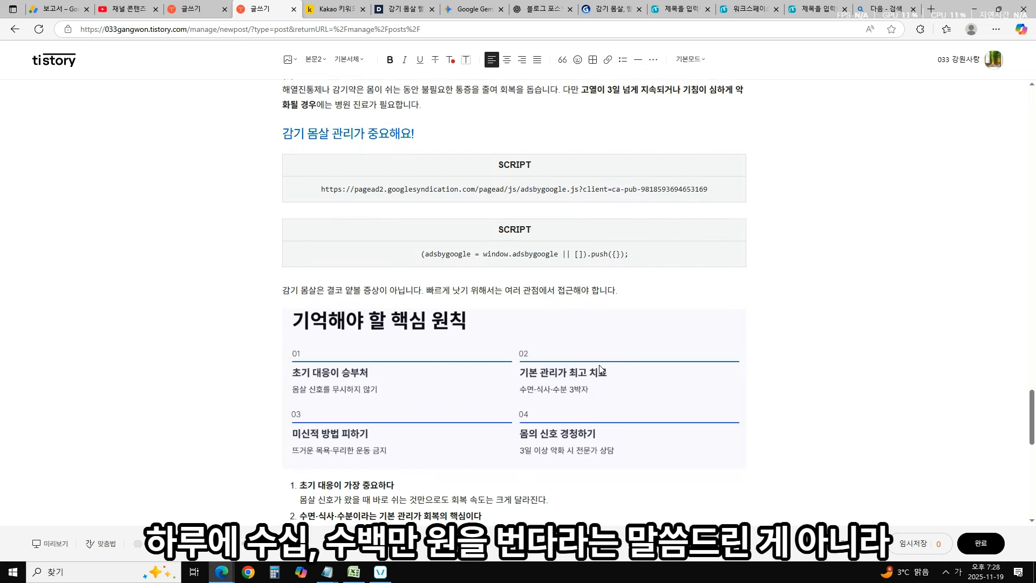
click(645, 290)
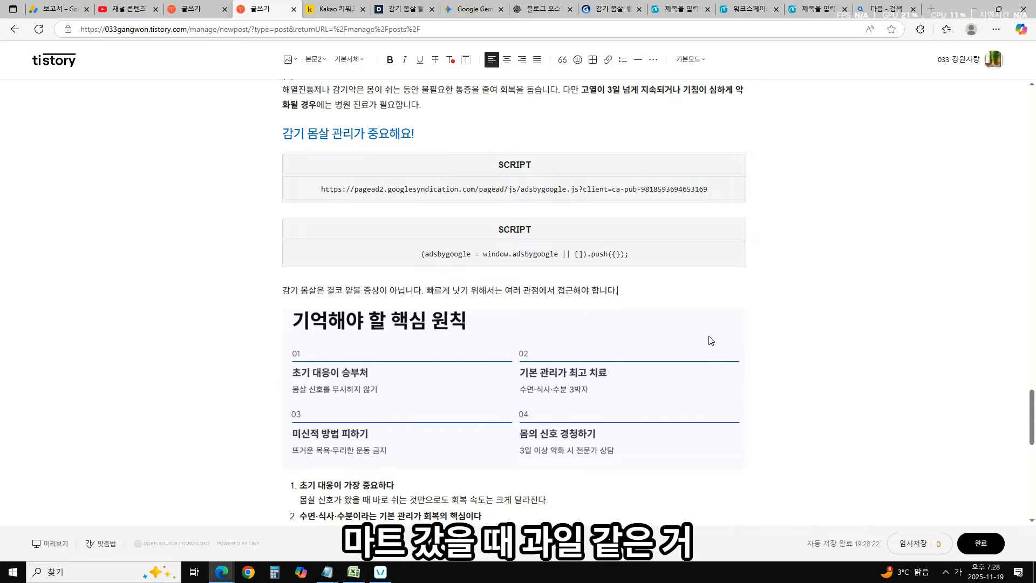
scroll(583, 408, down, 3)
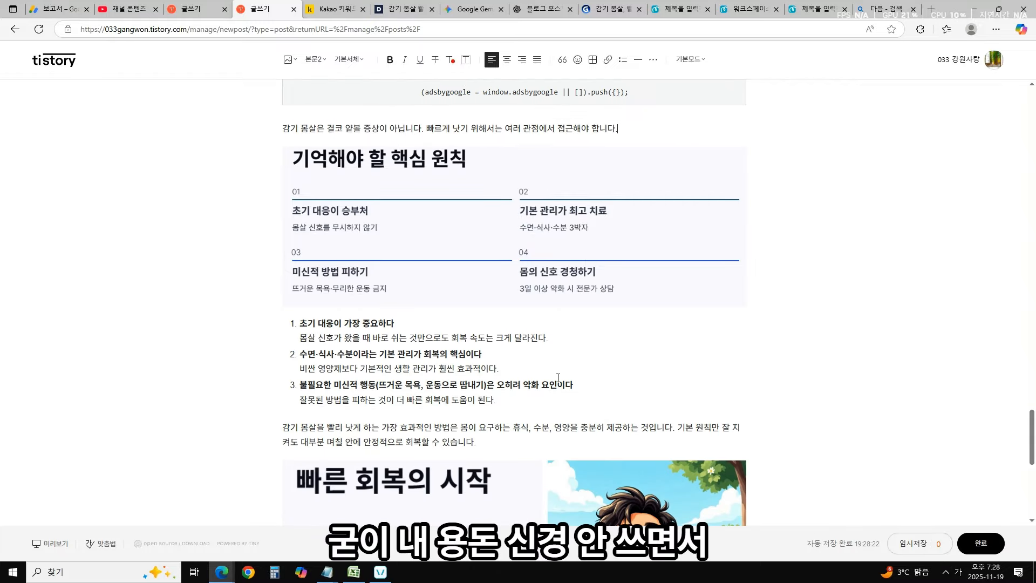
click(580, 440)
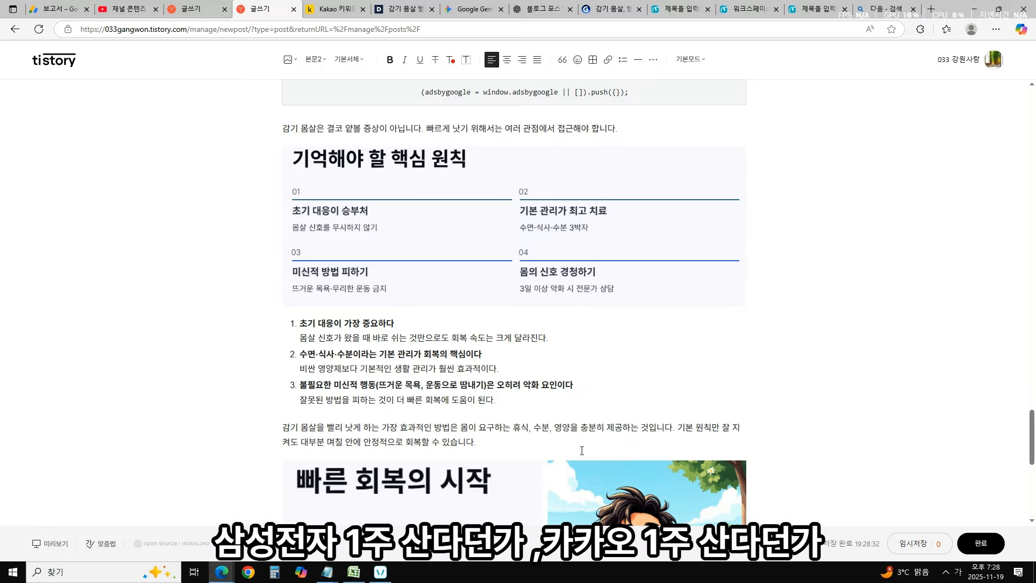
scroll(526, 358, down, 5)
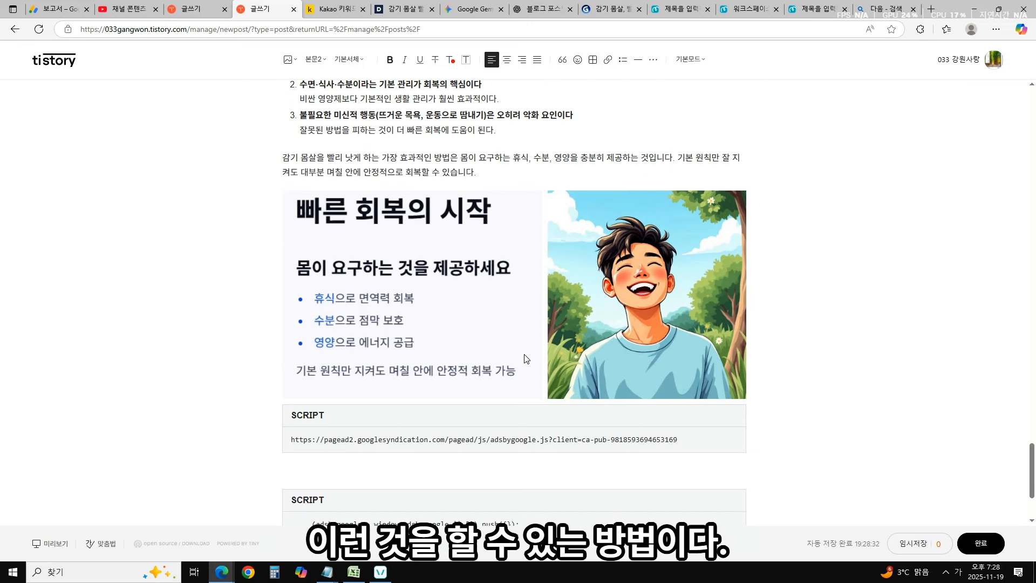
scroll(550, 397, up, 20)
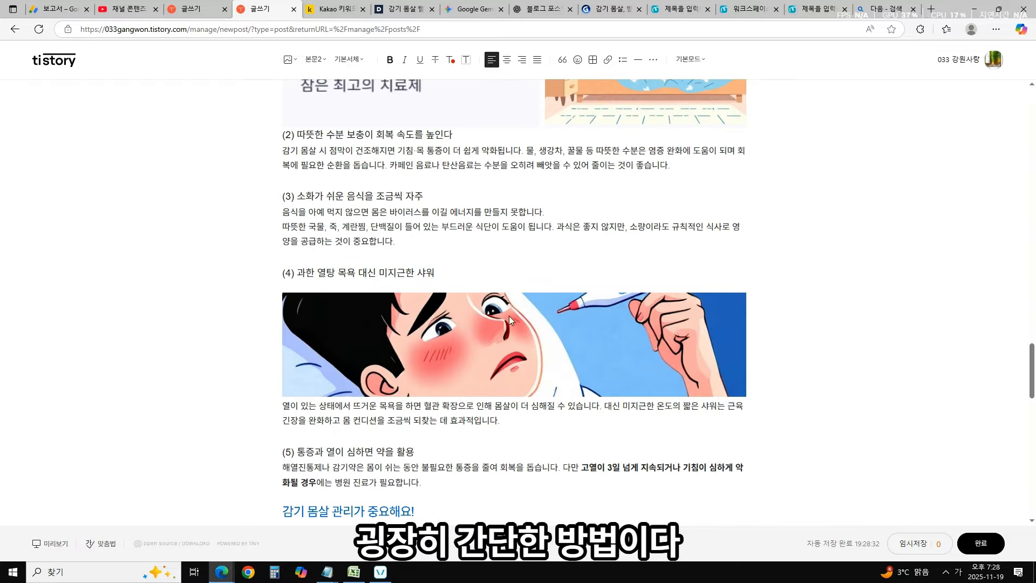
scroll(539, 348, up, 10)
scroll(540, 348, down, 3)
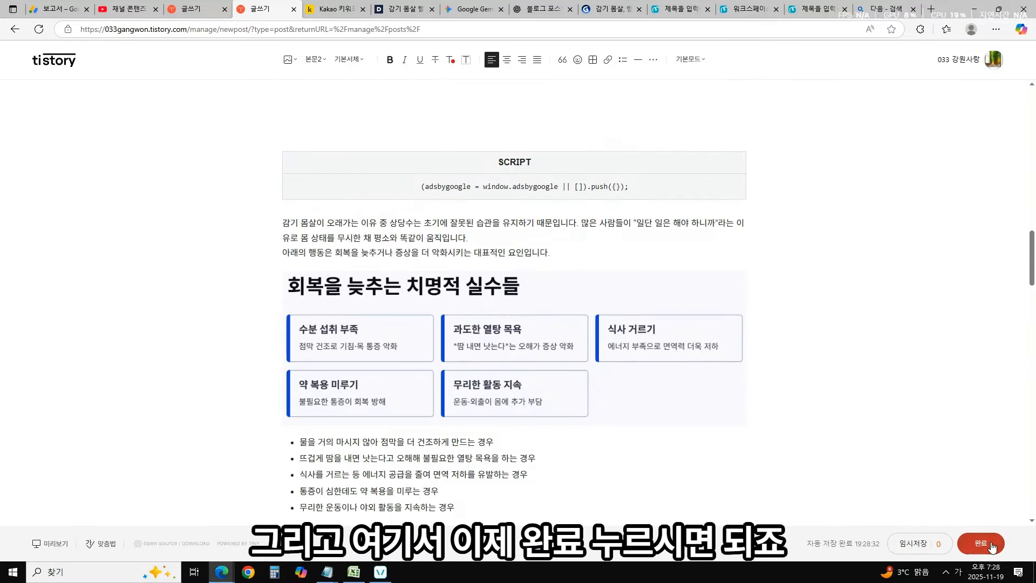
- Switch to the other draft post and examine the 생각보다 간단하다? heading with its estimated-revenue images
click(195, 10)
scroll(440, 380, down, 5)
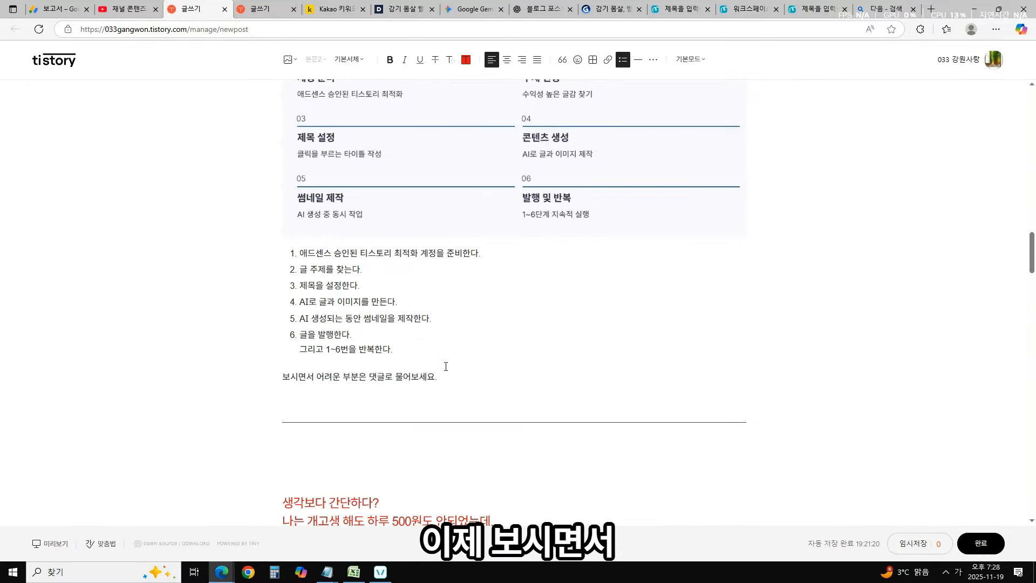
scroll(523, 352, down, 2)
click(396, 261)
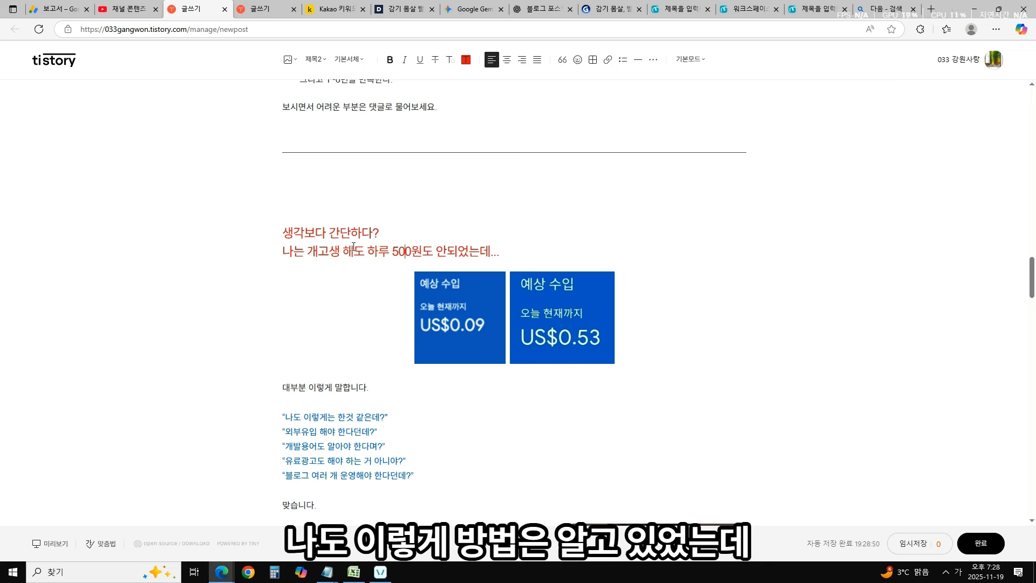
drag(367, 252, 425, 251)
click(475, 225)
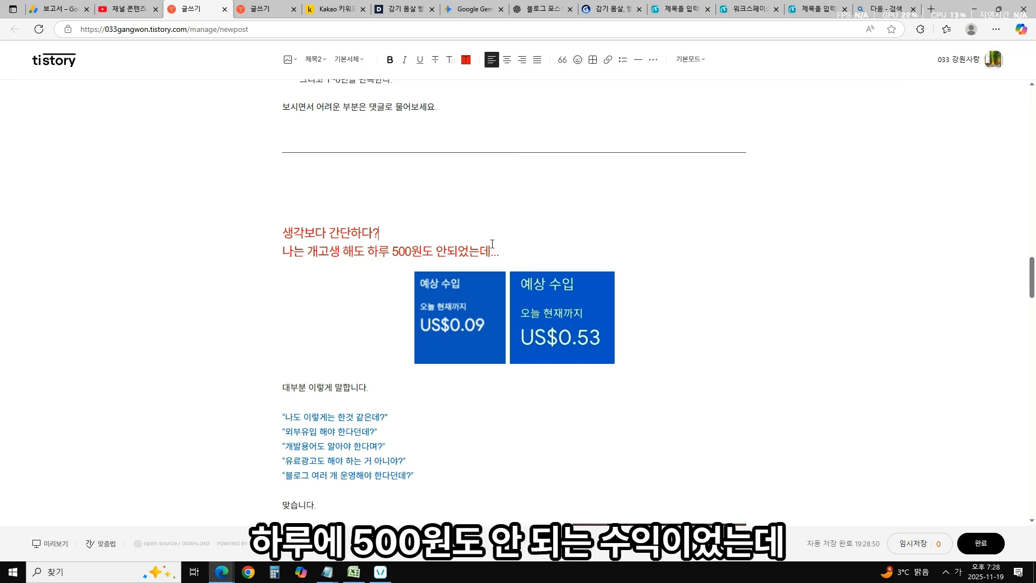
click(486, 344)
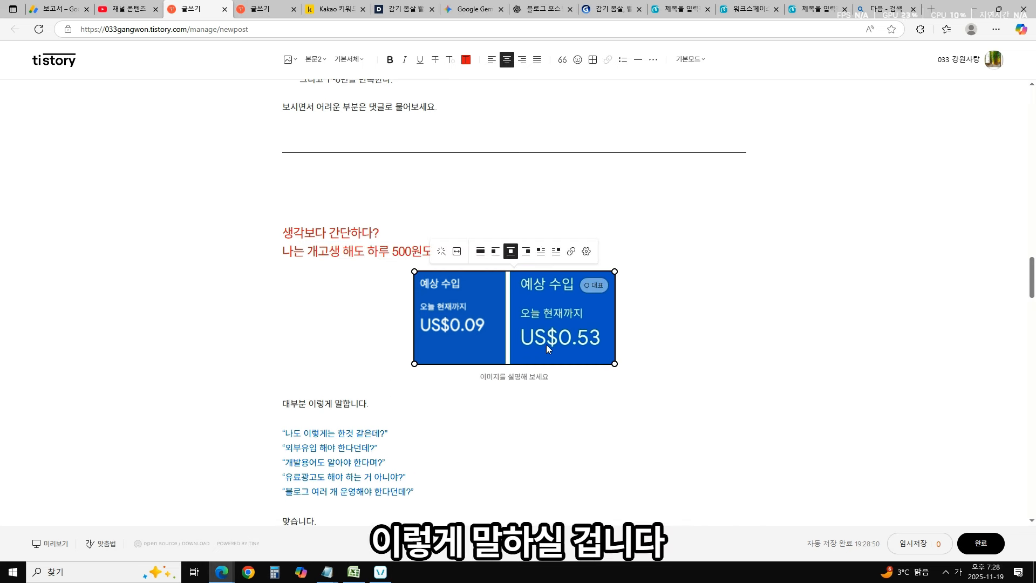
click(483, 432)
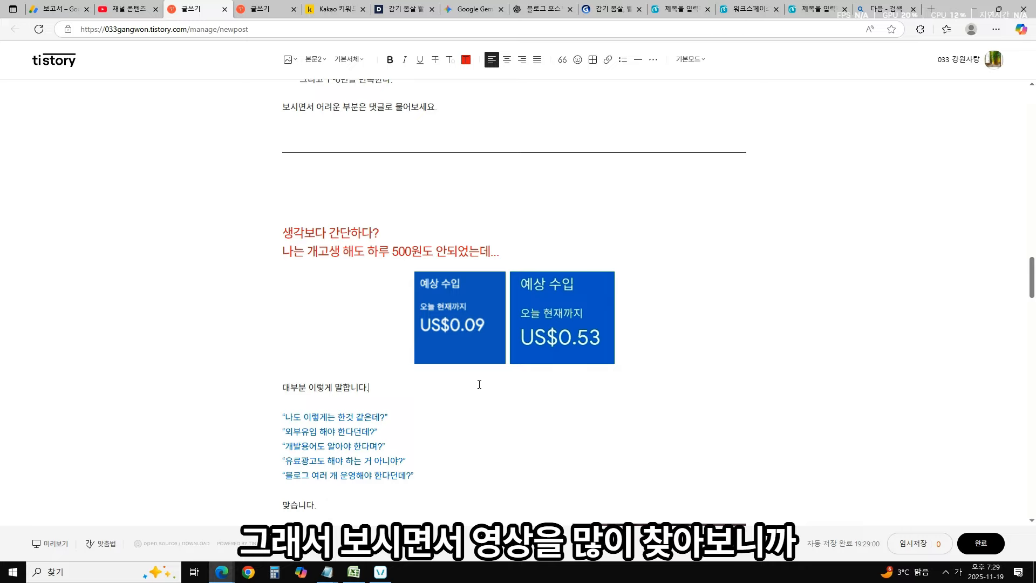
- Read through the blue list of common objections, from external traffic and paid ads to running several blogs
mouse_move(286, 431)
mouse_down()
mouse_move(372, 430)
mouse_move(371, 446)
mouse_move(285, 445)
mouse_up()
click(453, 420)
click(379, 406)
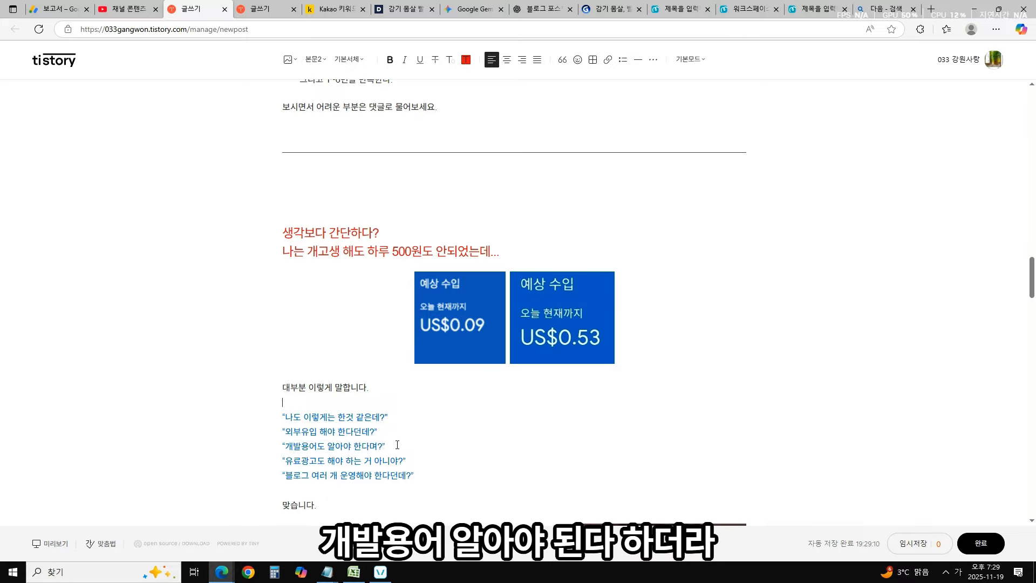
drag(410, 461, 293, 462)
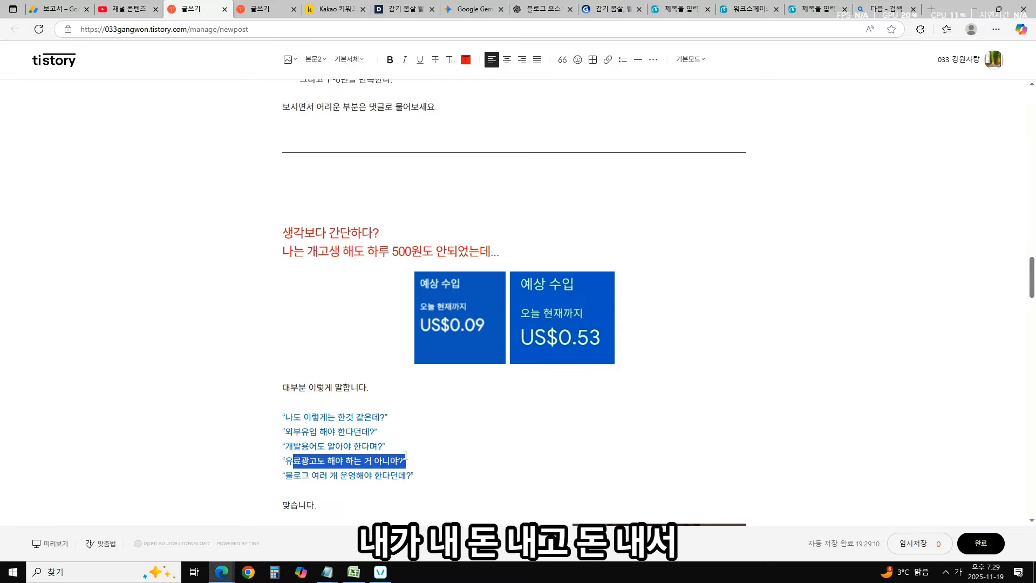
drag(409, 461, 284, 459)
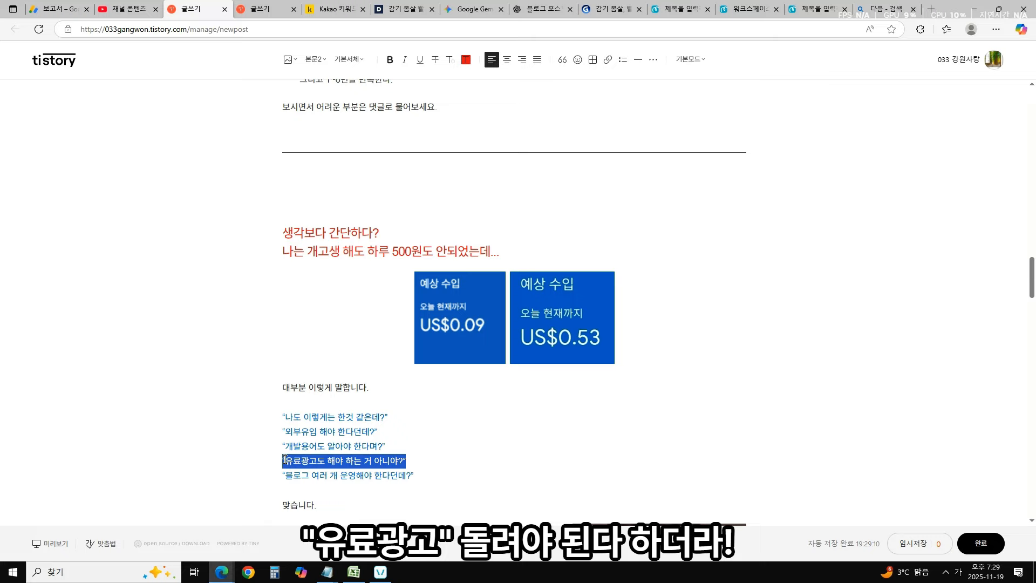
click(435, 422)
drag(417, 475, 285, 475)
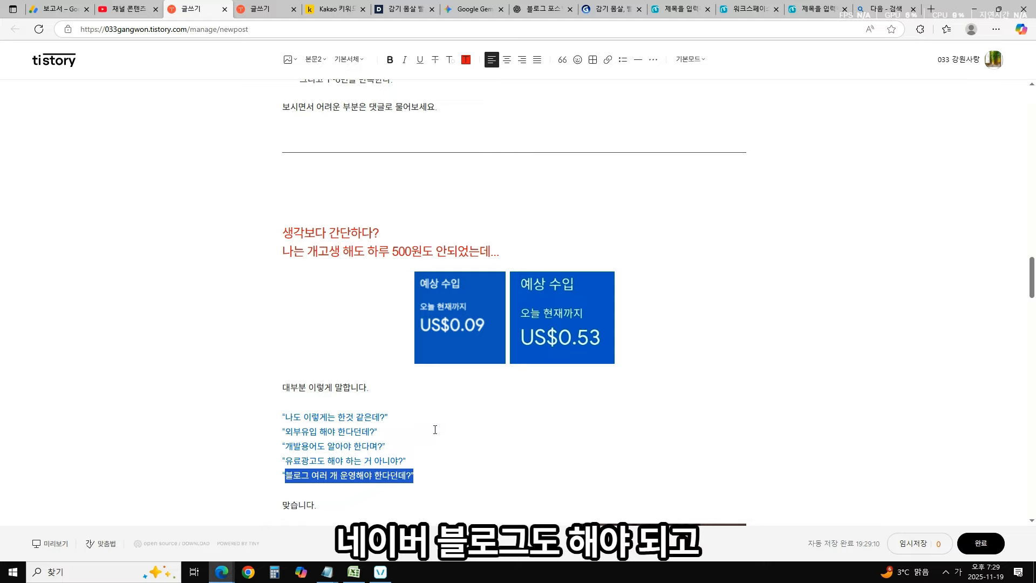
click(428, 454)
triple_click(415, 475)
click(429, 446)
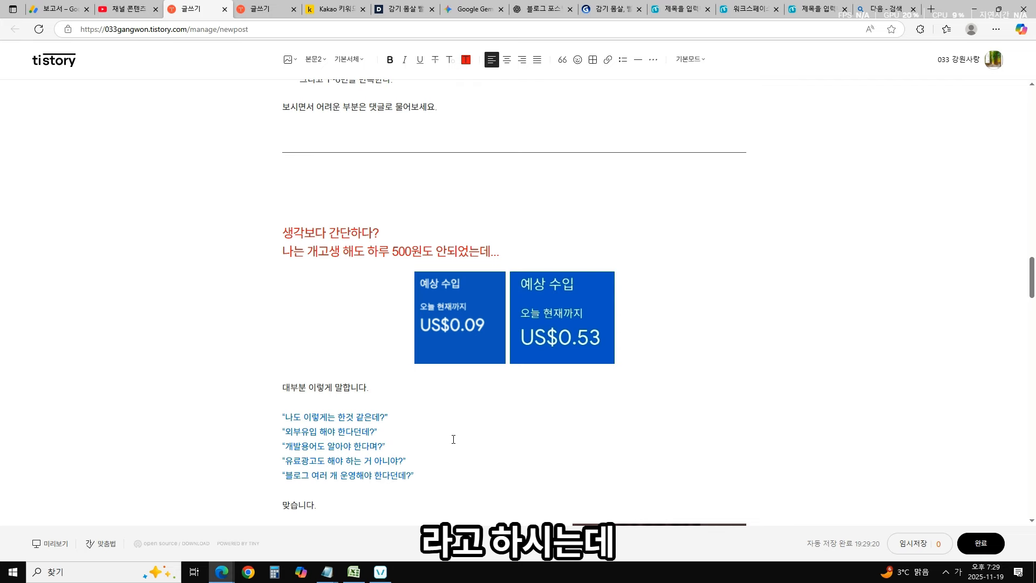
- Examine the video thumbnails below 맞습니다 and the 사교육 없이 명문대 가는 image further down the draft
scroll(455, 426, down, 5)
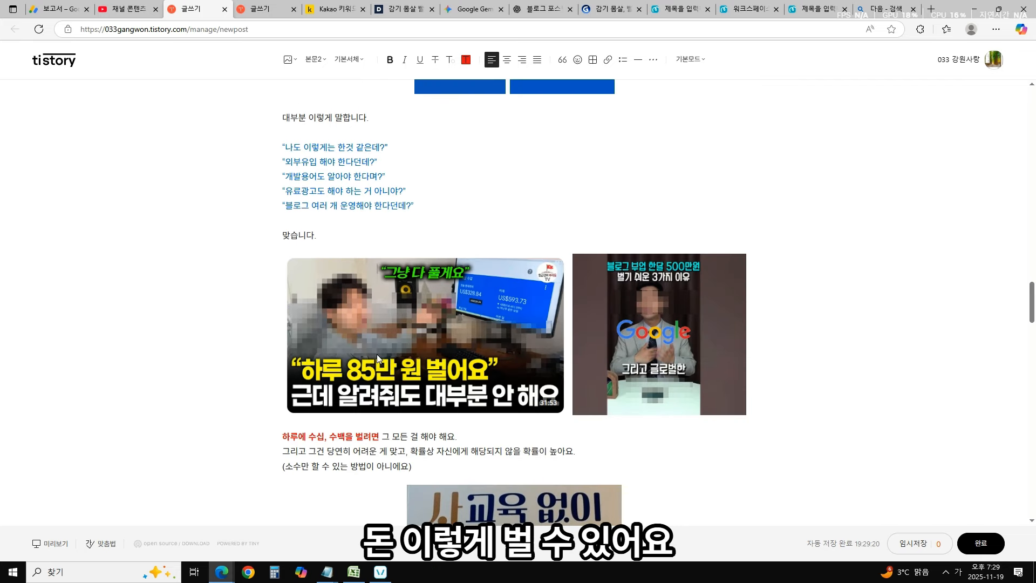
click(379, 350)
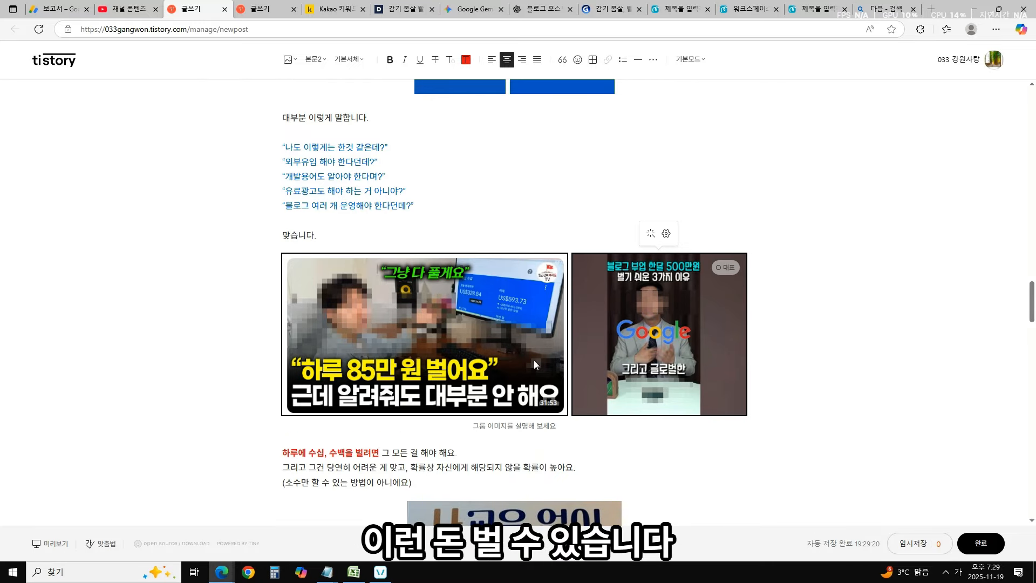
click(677, 227)
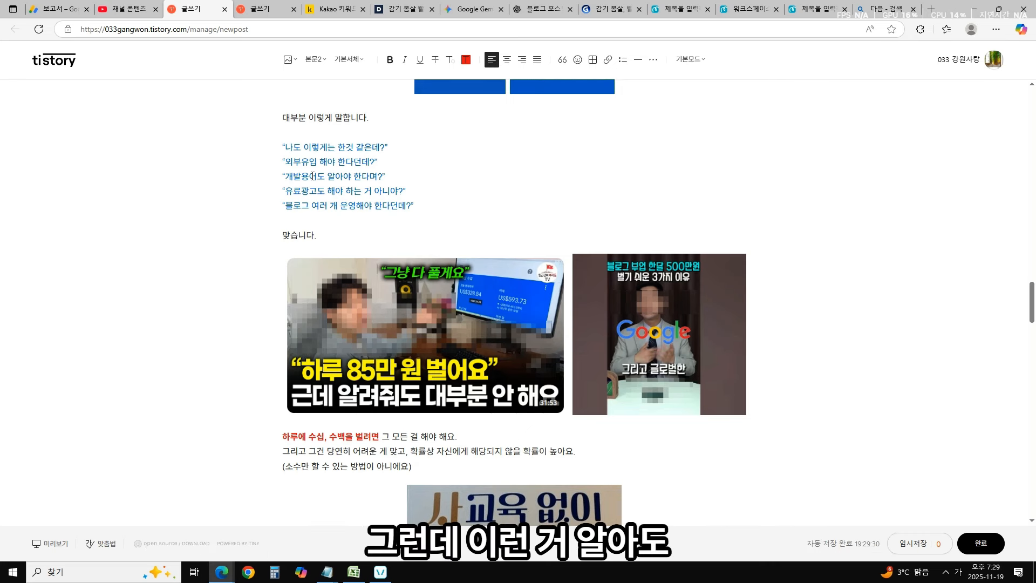
drag(281, 142, 432, 208)
click(442, 207)
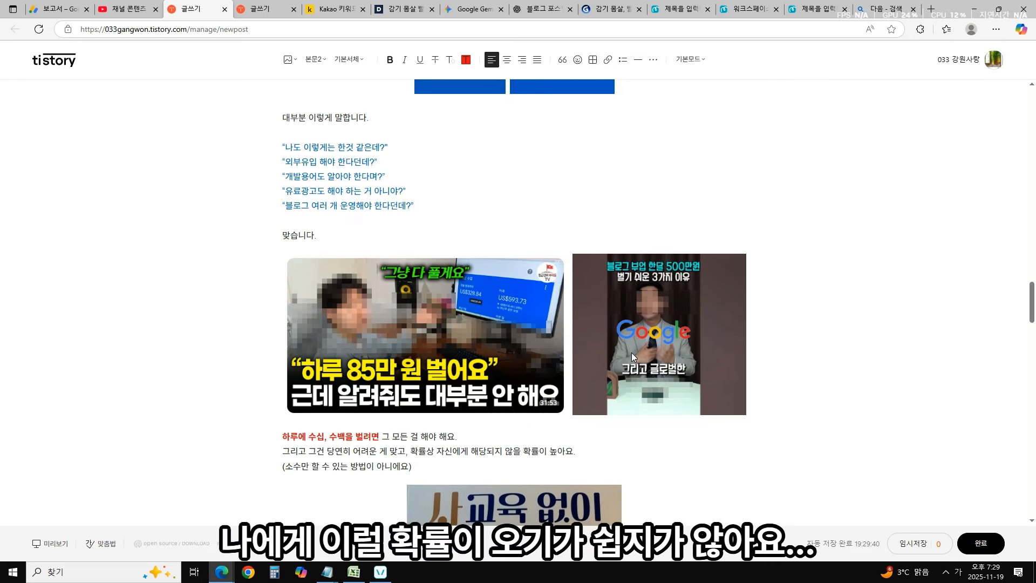
scroll(623, 350, down, 2)
scroll(487, 329, down, 2)
click(486, 330)
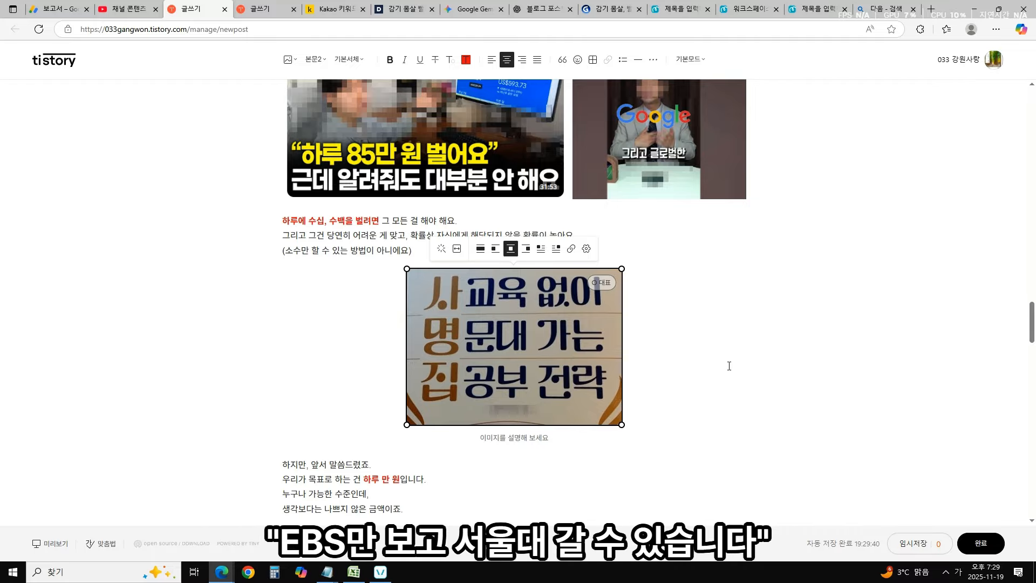
- Examine the 사교육 없이 명문대 가는 image and the 하지만, 앞서 말씀드렸죠 line beneath it
click(679, 342)
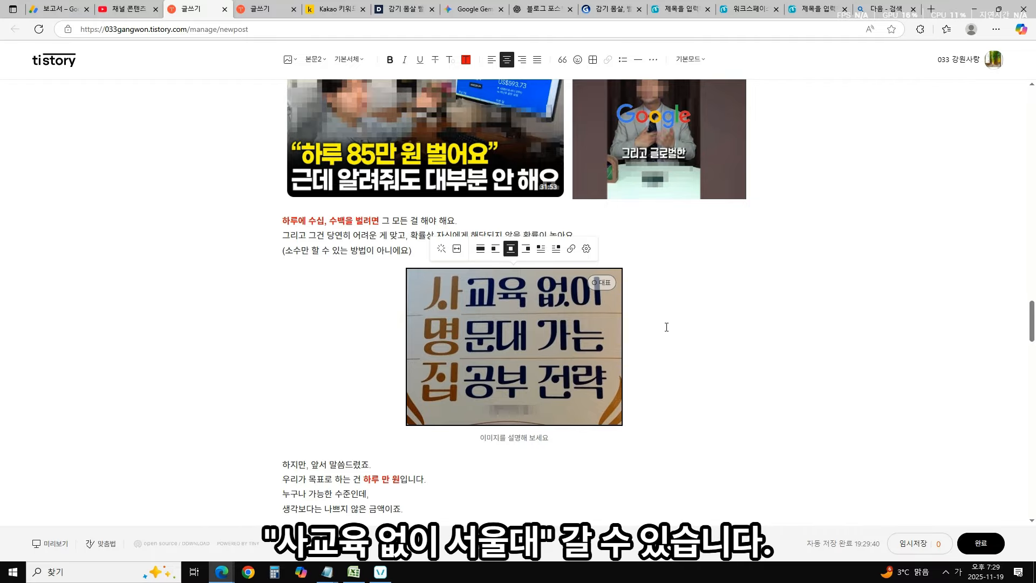
click(530, 374)
click(554, 460)
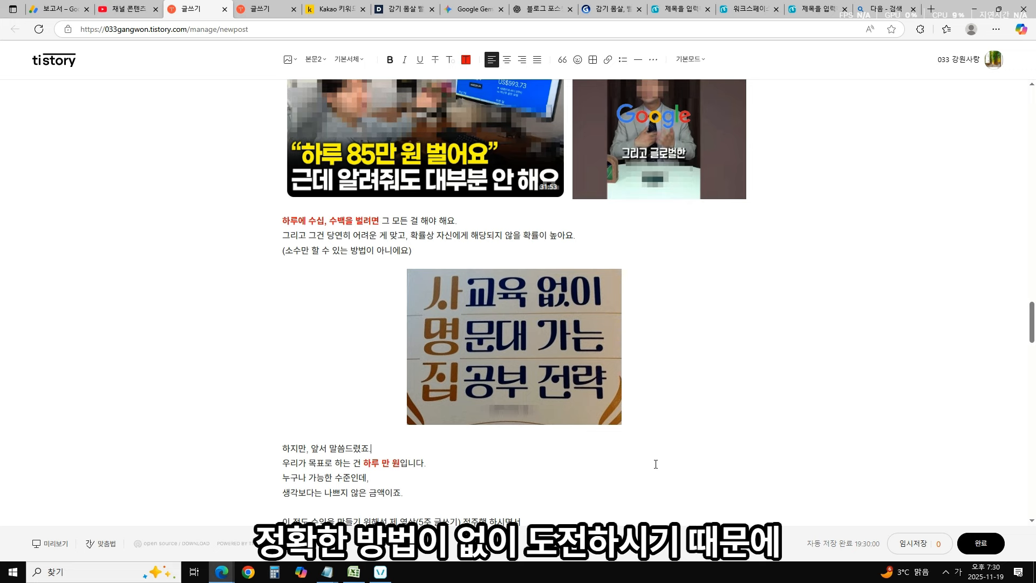
- Return to the two estimated-revenue images under the 나는 개고생 해도 heading and compare them with the video thumbnails below 맞습니다
scroll(656, 463, up, 6)
click(540, 158)
click(518, 240)
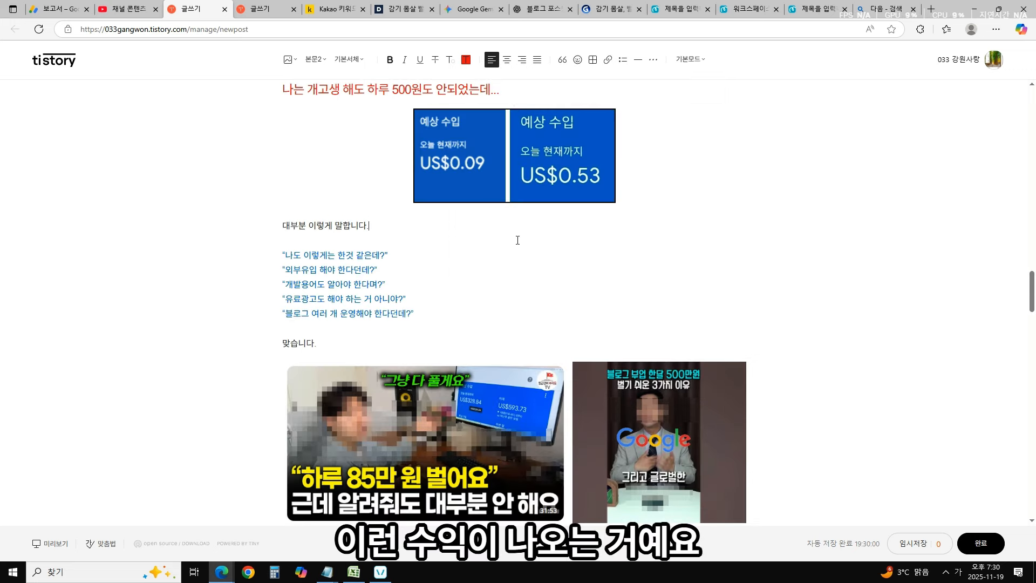
click(465, 183)
click(505, 238)
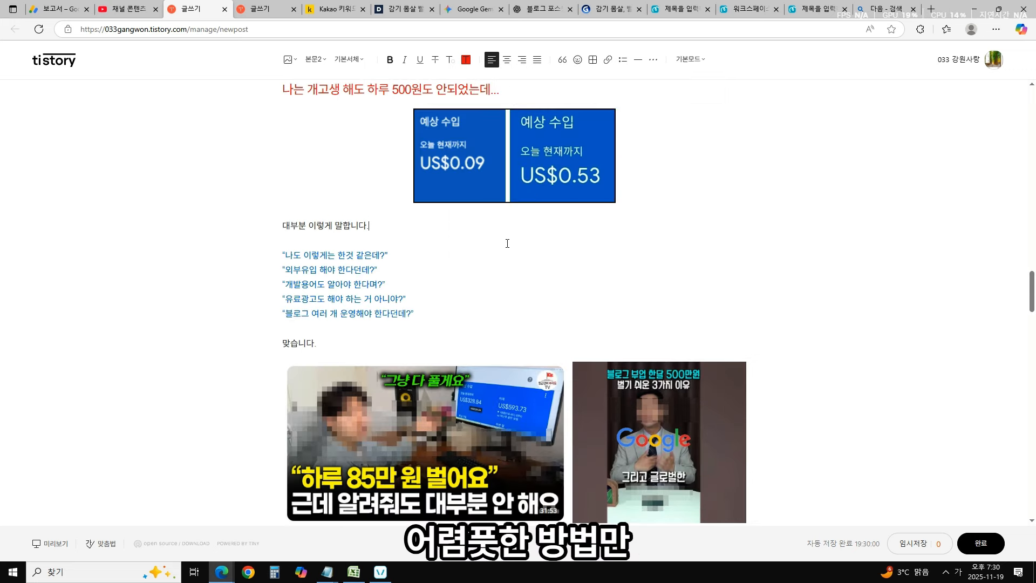
click(562, 189)
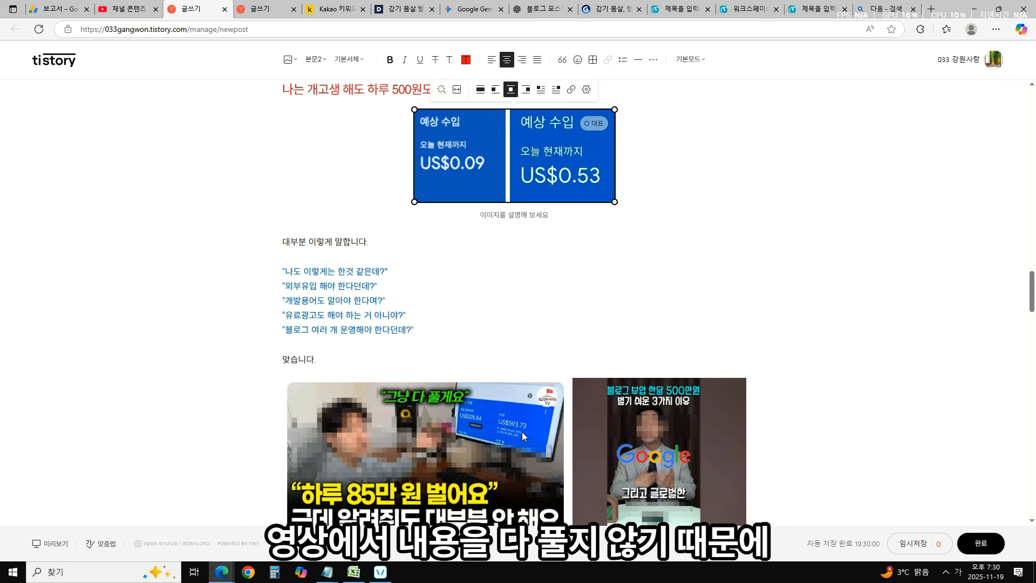
click(529, 414)
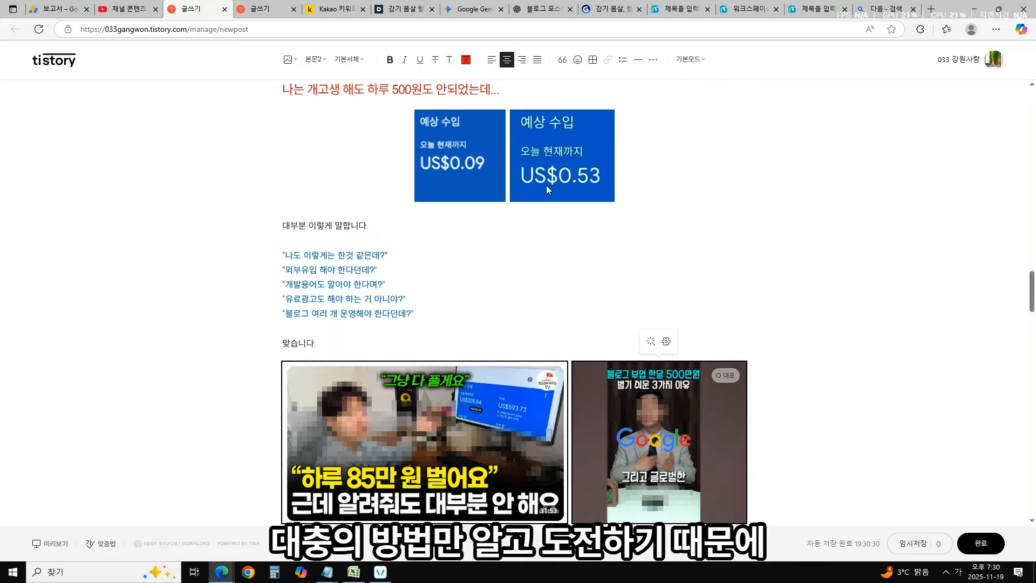
click(497, 243)
- Revisit the daily earnings table and its won conversion above the 만원의 가치는 결코 작지 않아요! heading
scroll(496, 242, down, 5)
scroll(519, 270, down, 5)
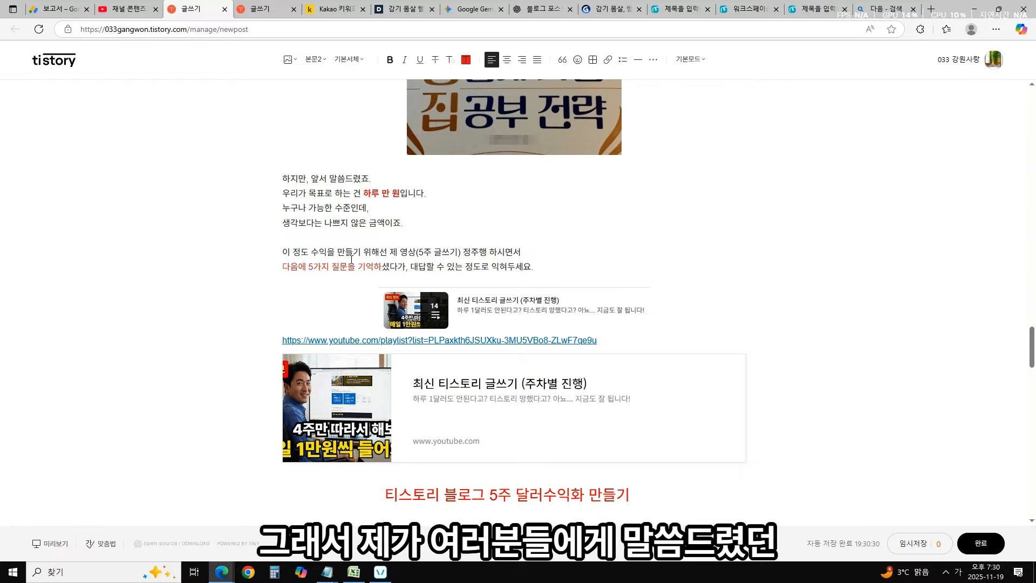
scroll(468, 293, up, 15)
scroll(468, 293, up, 17)
click(519, 319)
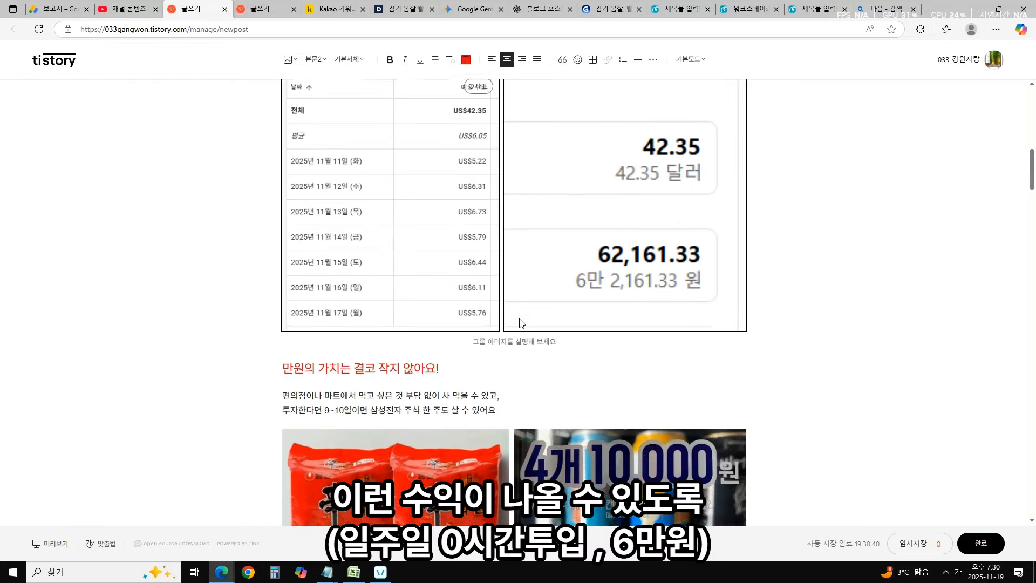
- Read the 하루 만 원 goal passage, highlighting the sentence about memorising five questions well enough to answer them
scroll(518, 318, down, 12)
scroll(515, 320, down, 12)
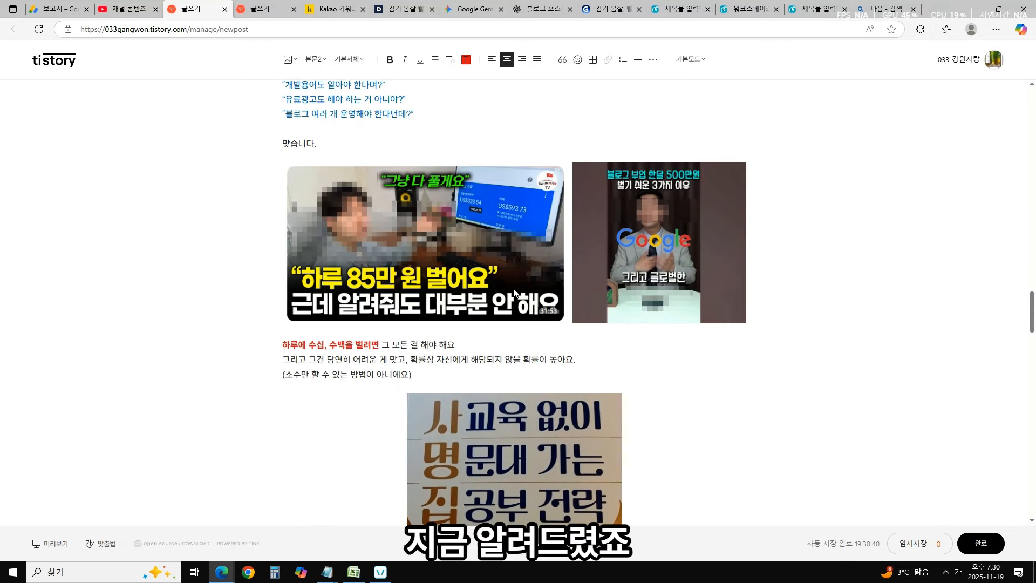
scroll(512, 301, down, 5)
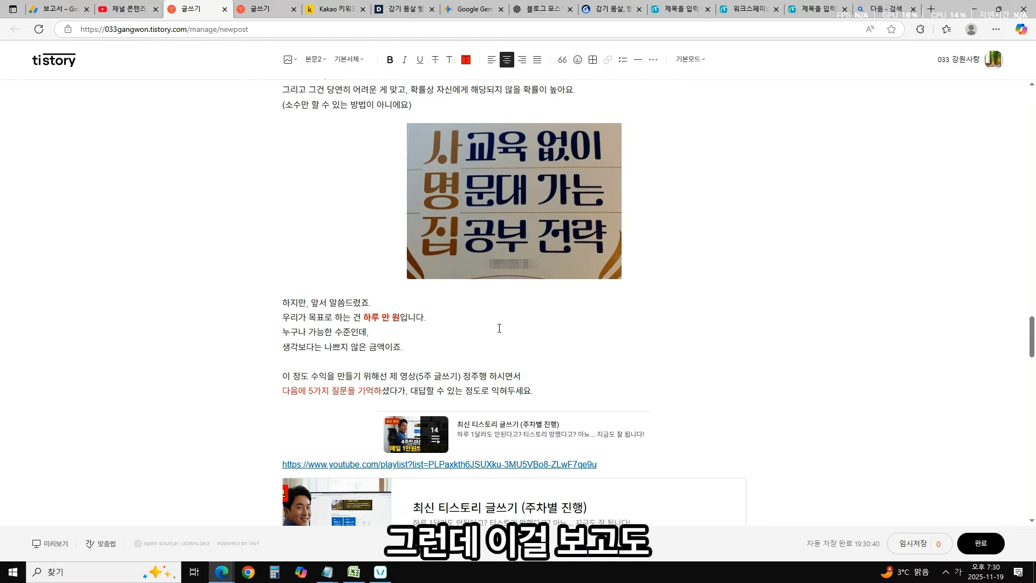
click(509, 339)
drag(282, 374, 381, 374)
click(457, 364)
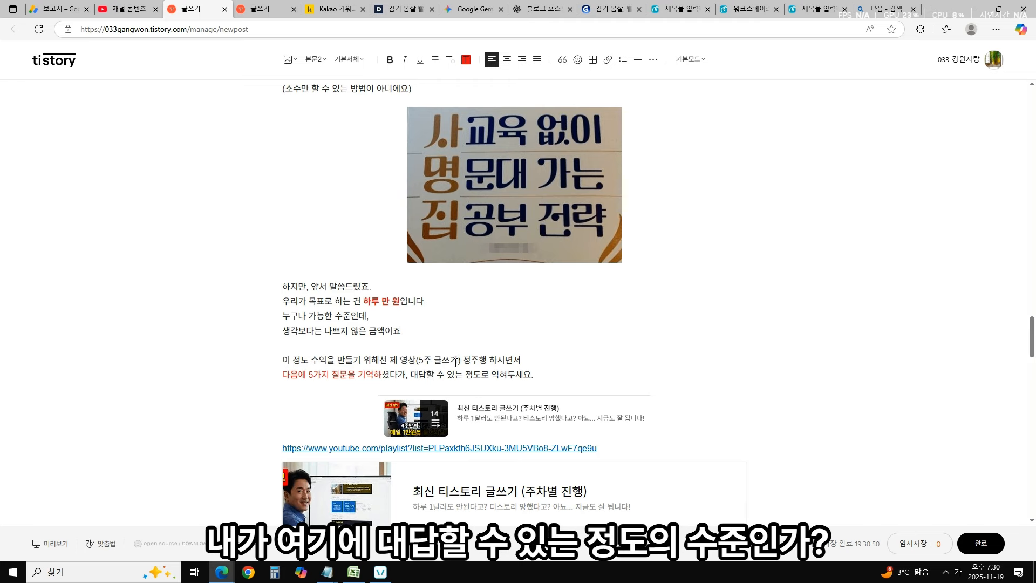
drag(552, 373, 420, 373)
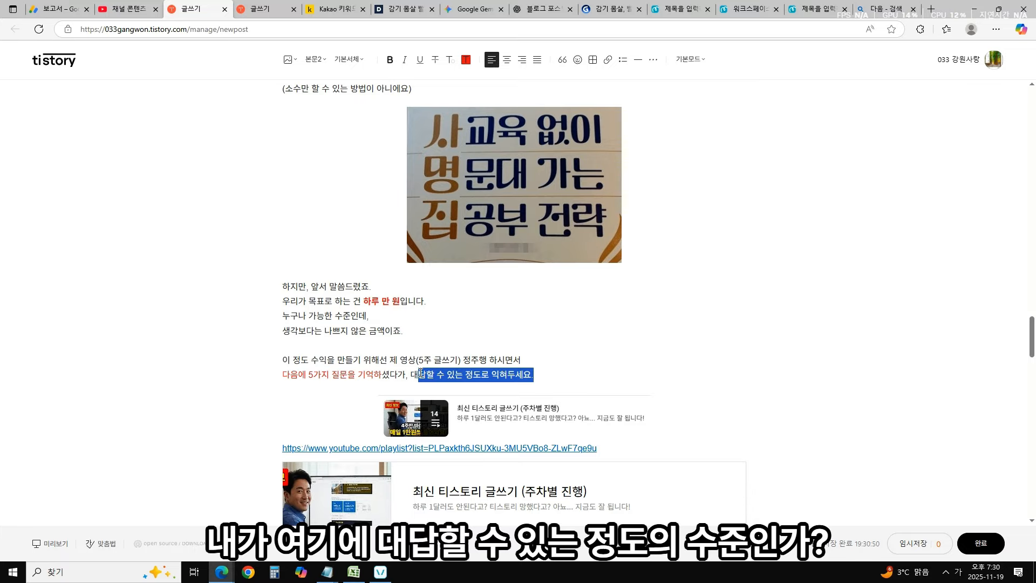
- Examine the 티스토리 블로그 5주 달러수익화 만들기 outline image with its boxed topics, down to the underlined sentence below it
scroll(525, 352, down, 8)
click(416, 292)
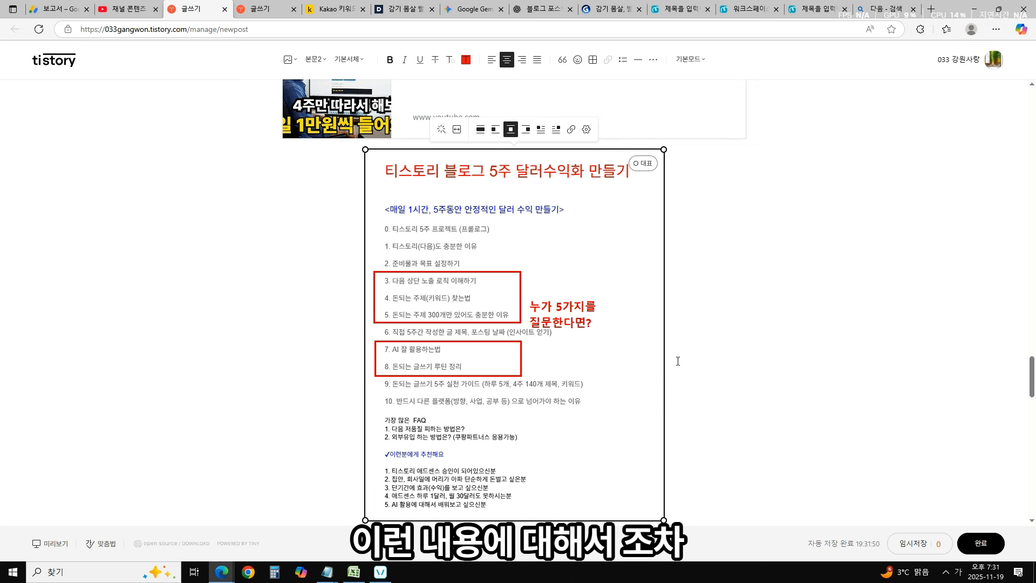
scroll(682, 311, down, 1)
scroll(682, 311, down, 3)
click(761, 321)
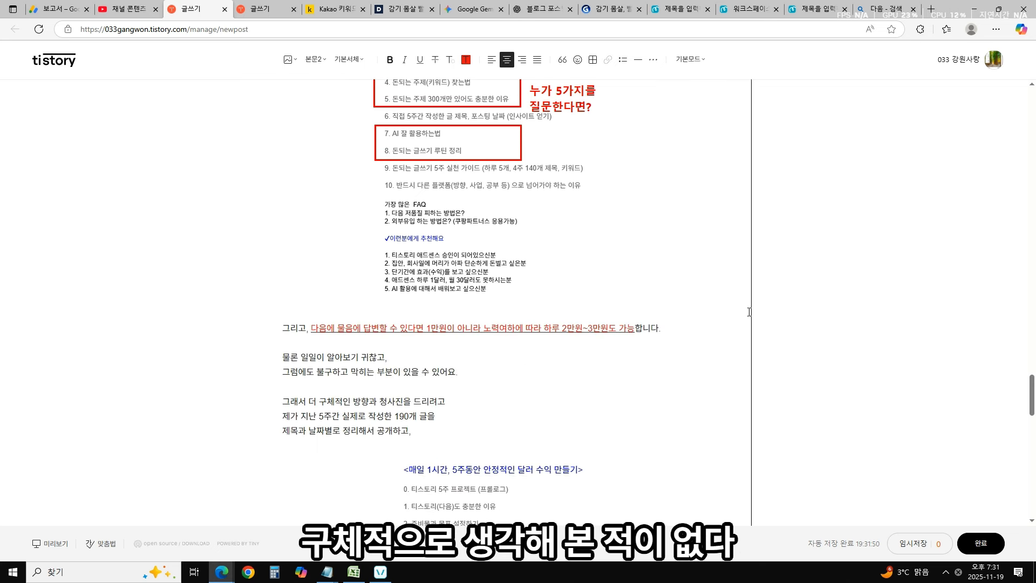
- Read the passage about publishing 190 posts by title and date, plus the outline image with items 6 and 9 boxed
click(519, 392)
scroll(519, 392, down, 2)
scroll(519, 392, down, 2)
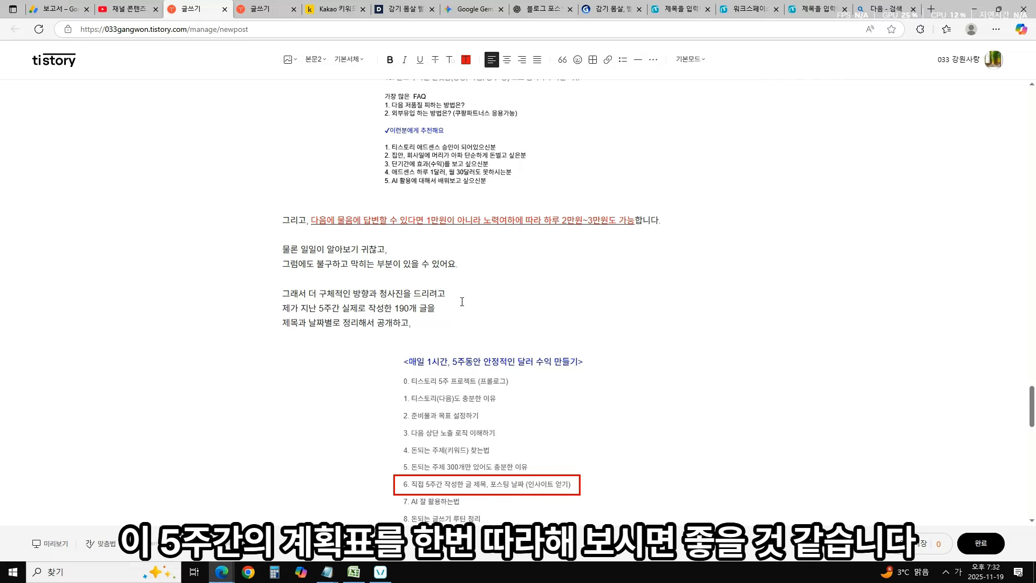
scroll(477, 298, down, 1)
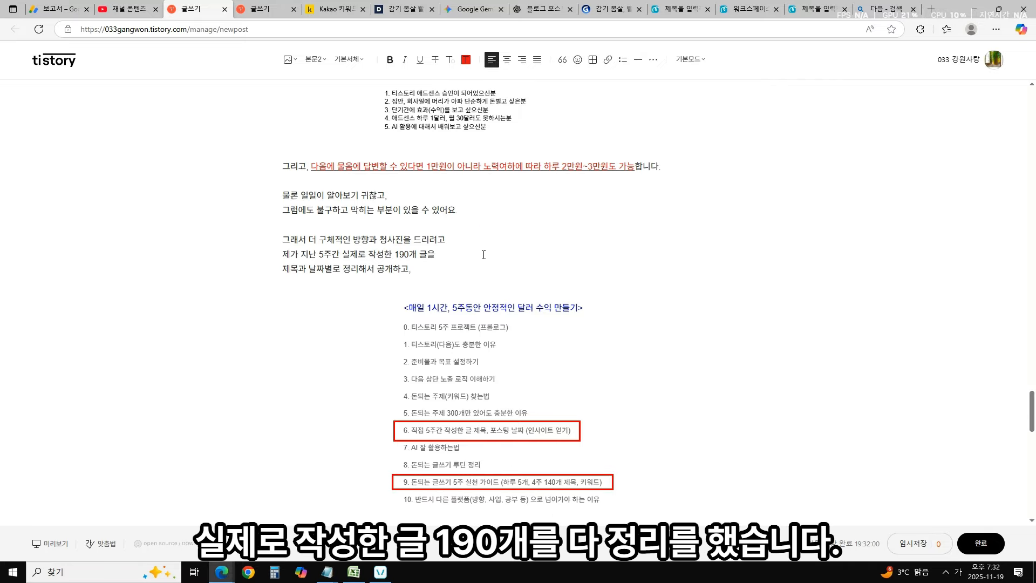
scroll(507, 257, down, 3)
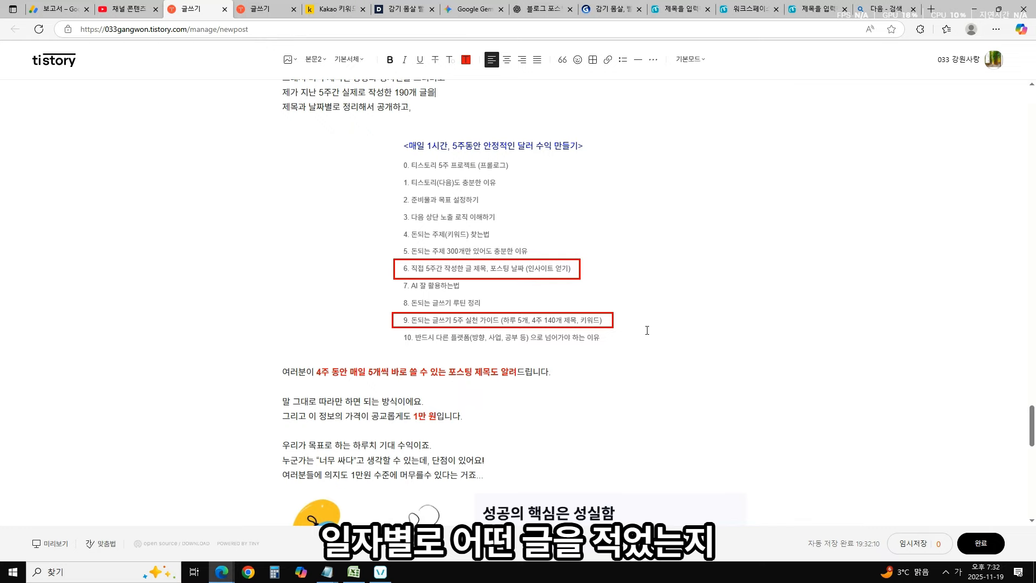
- Read the passage on four weeks of ready posting titles, highlighting the sentence that gives the 1만 원 price
drag(408, 373, 457, 377)
click(474, 392)
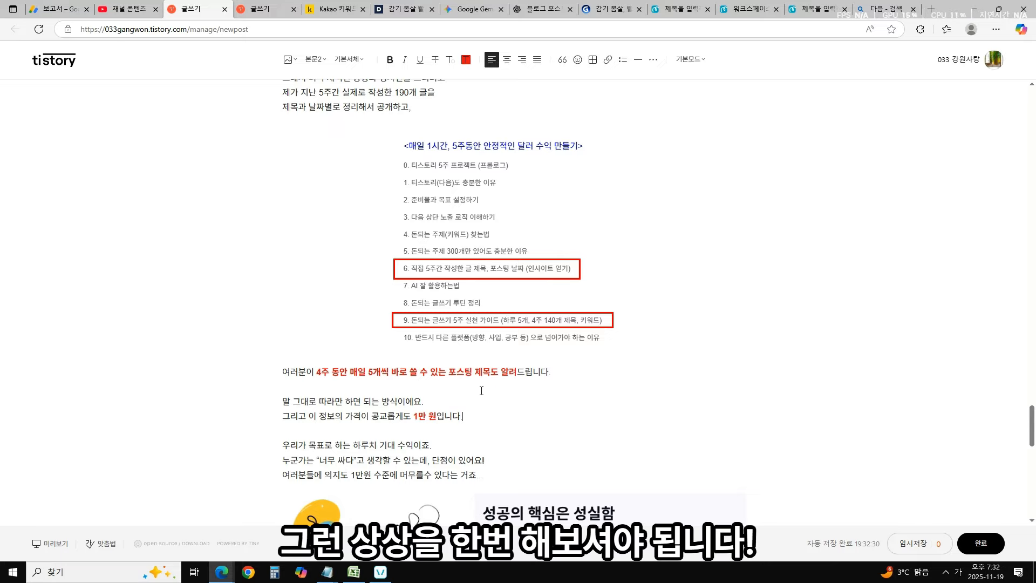
drag(371, 415, 403, 417)
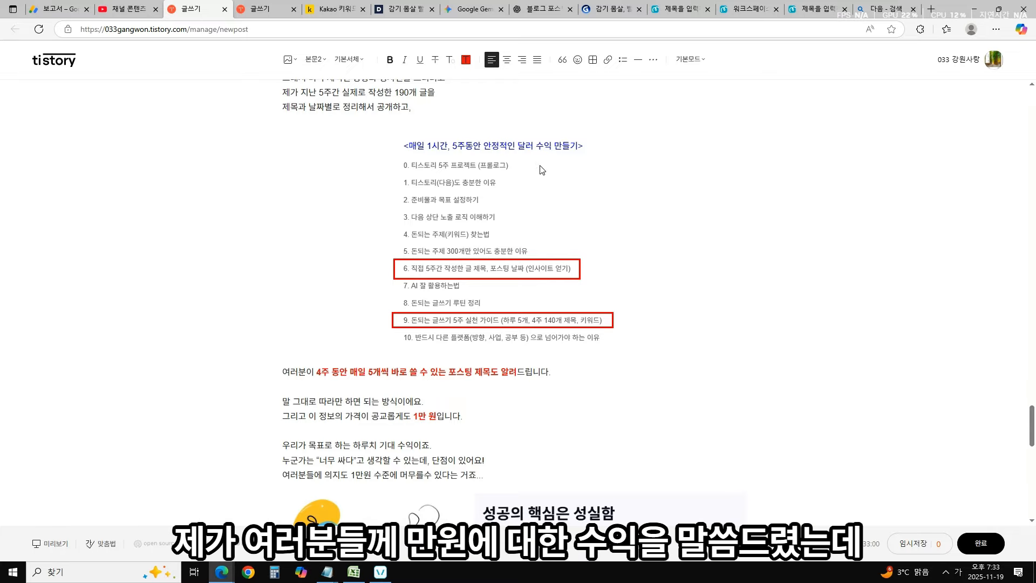
drag(473, 421, 381, 421)
click(403, 418)
scroll(483, 412, down, 1)
scroll(483, 413, down, 2)
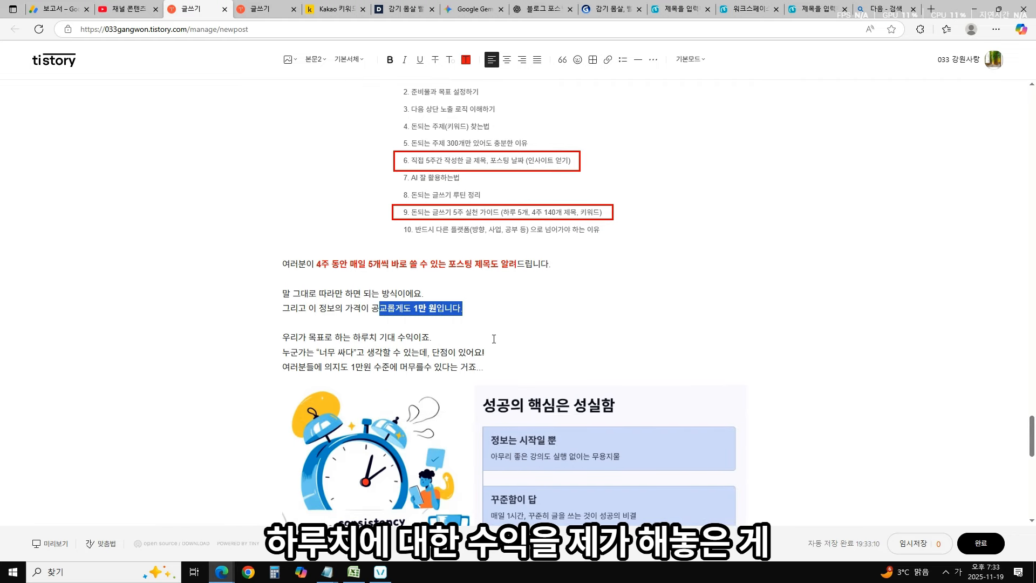
click(485, 338)
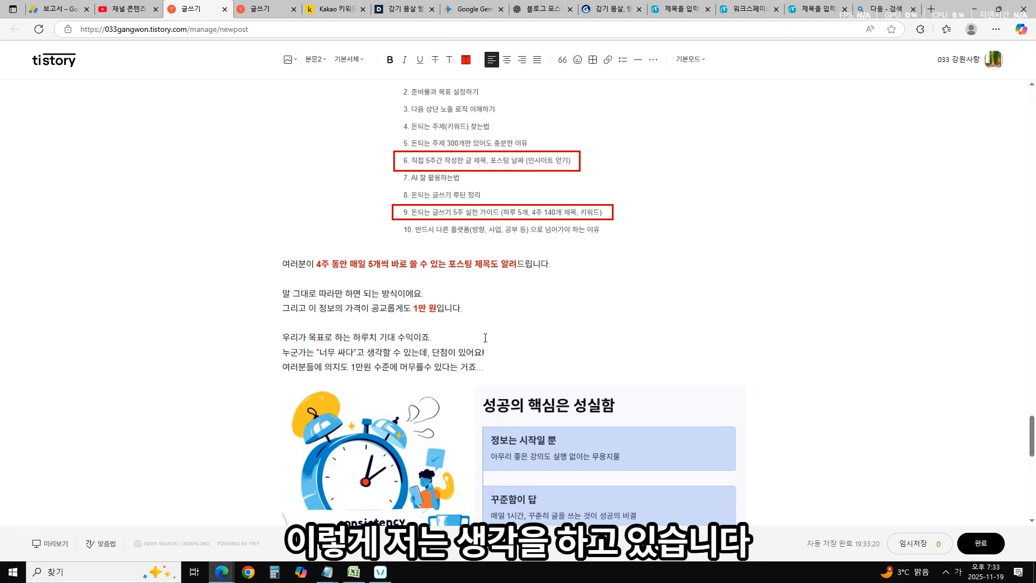
- Review the 성공의 핵심은 성실함 image, the 판매가 and 인상가 price box, and the text on raising the price
scroll(488, 314, down, 4)
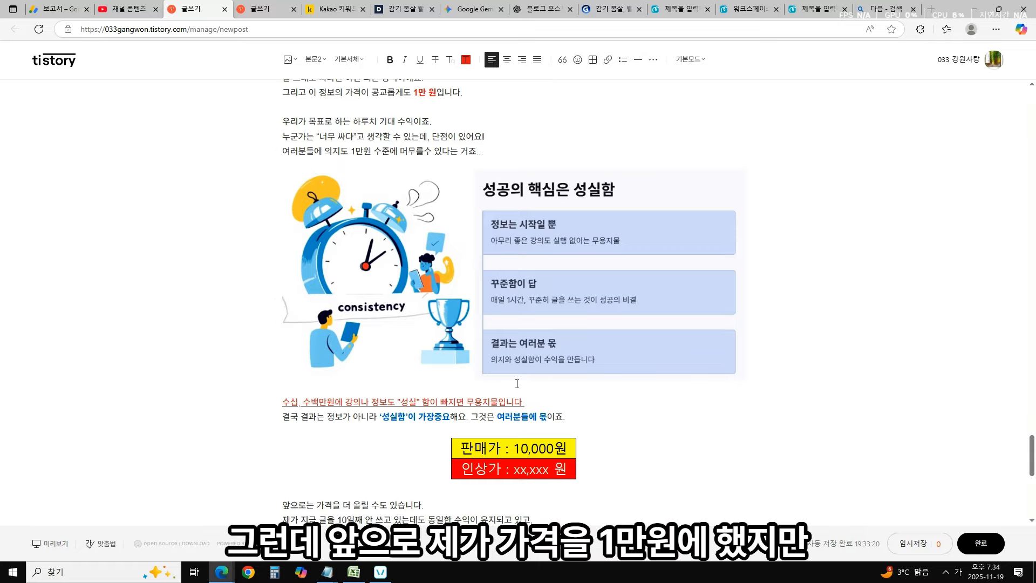
scroll(561, 448, down, 1)
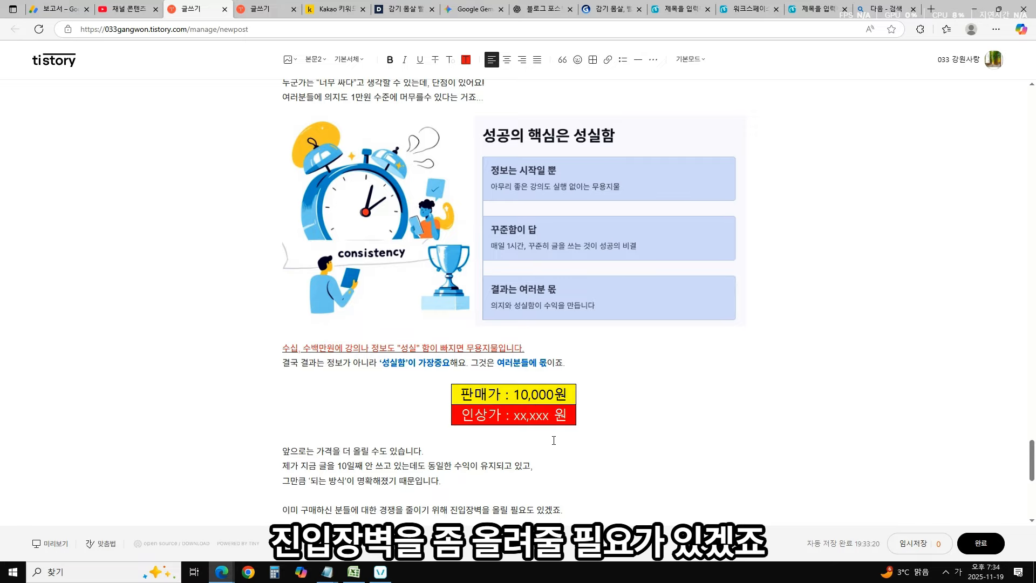
scroll(599, 389, down, 2)
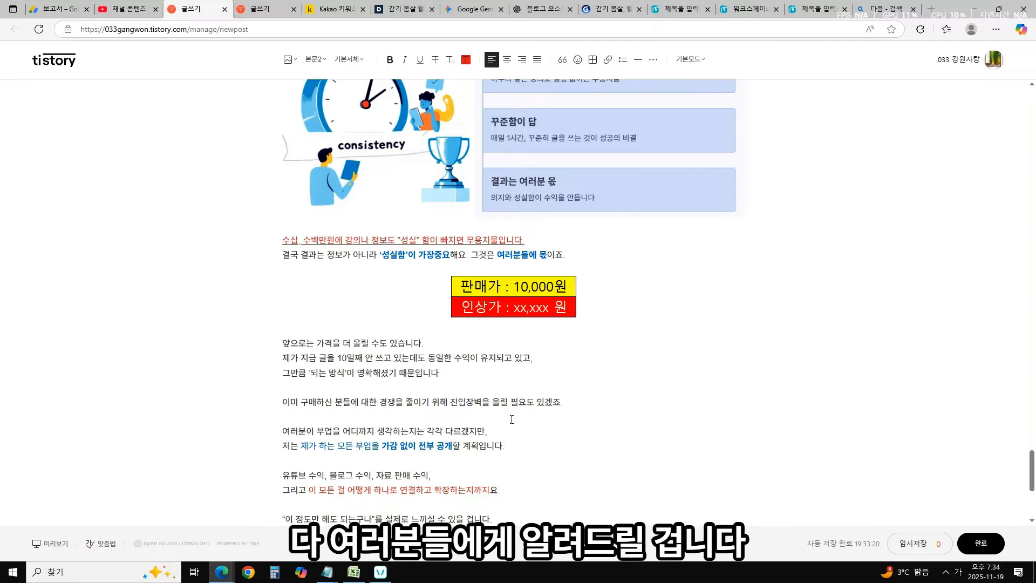
scroll(486, 409, down, 1)
- Read the plan to disclose every side income, highlighting the 블로그 수익 part, through to the post's closing lines
click(524, 389)
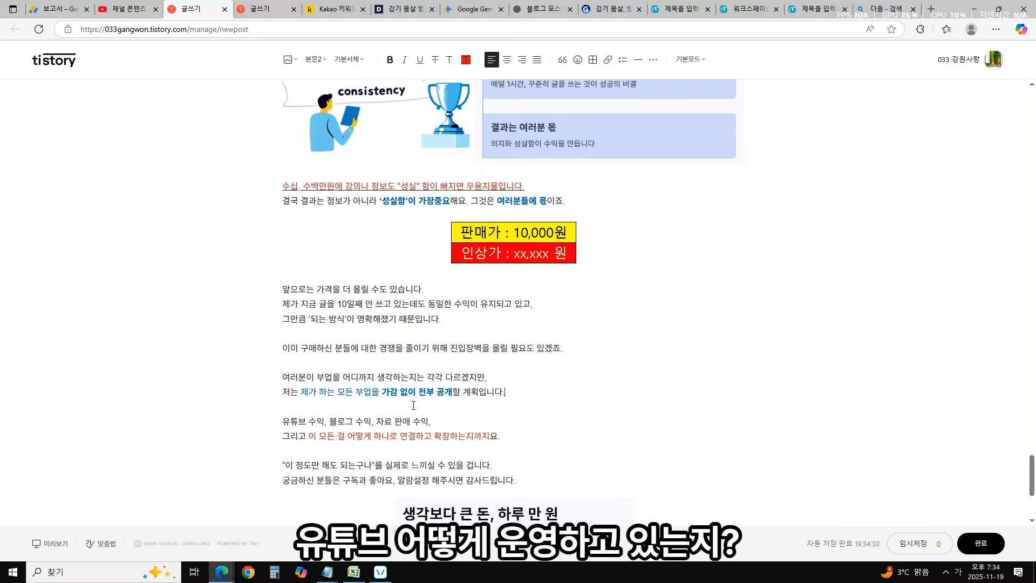
drag(373, 423, 327, 422)
click(392, 375)
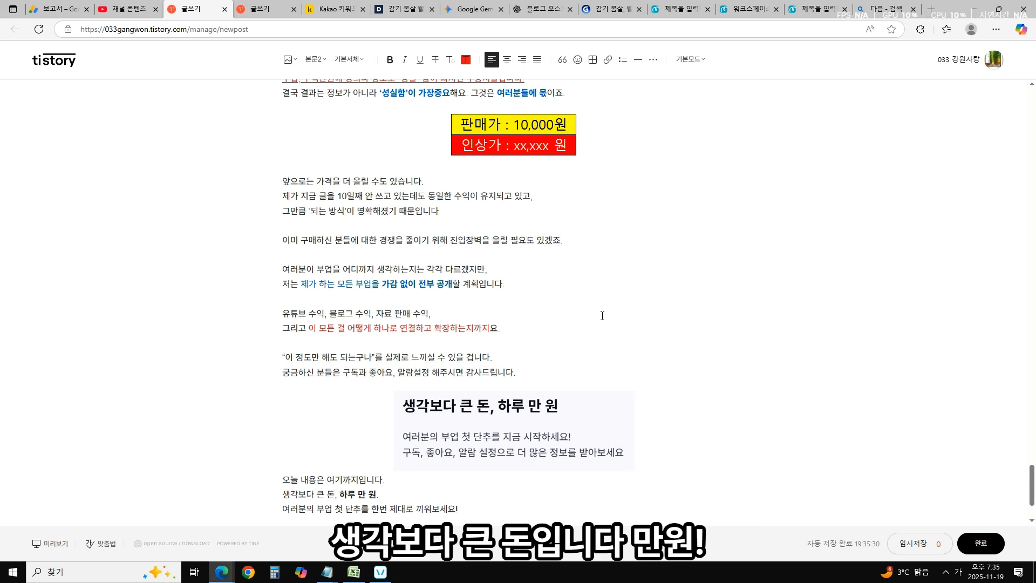
scroll(616, 317, down, 1)
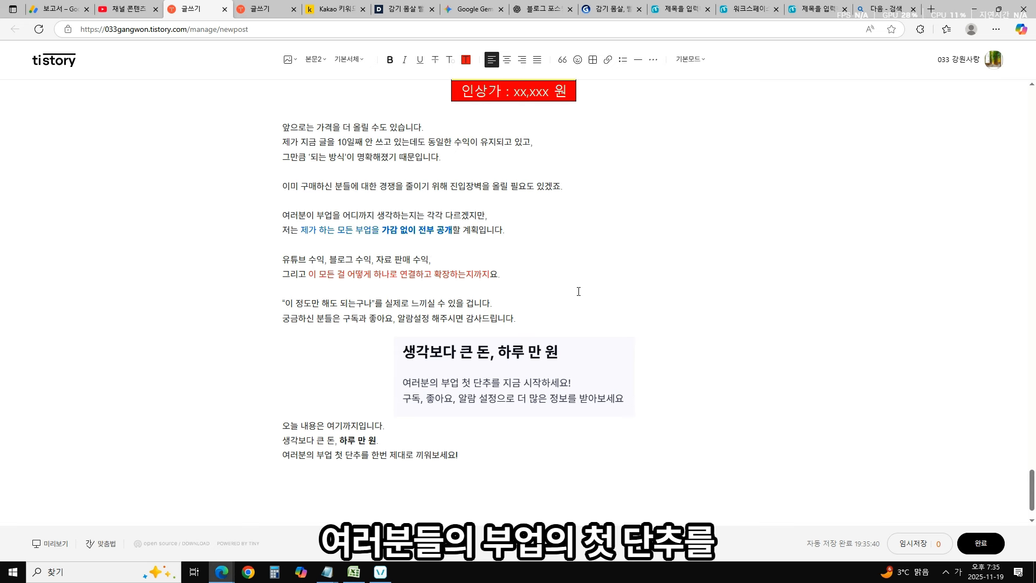